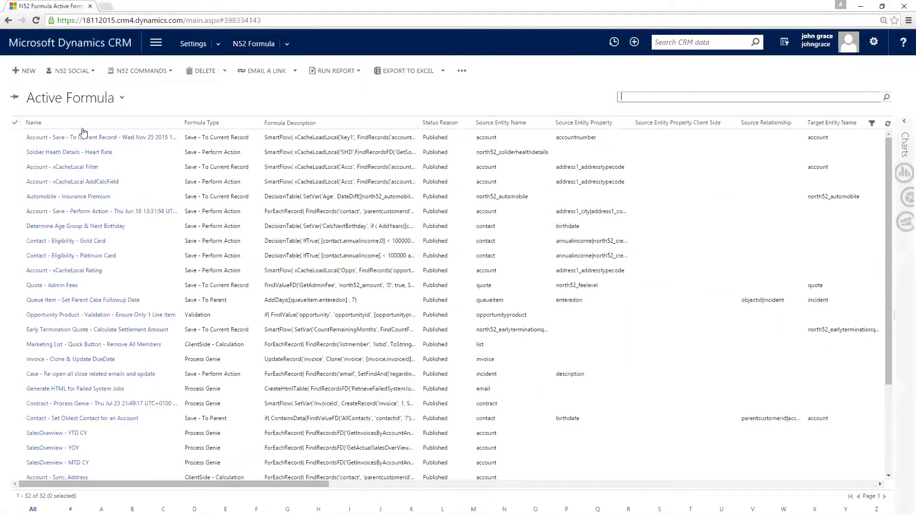
# Step: Open the Contact - Eligibility - Platinum Card formula in a new window and keep its event as Create & Update
pyautogui.rightClick(140, 256)
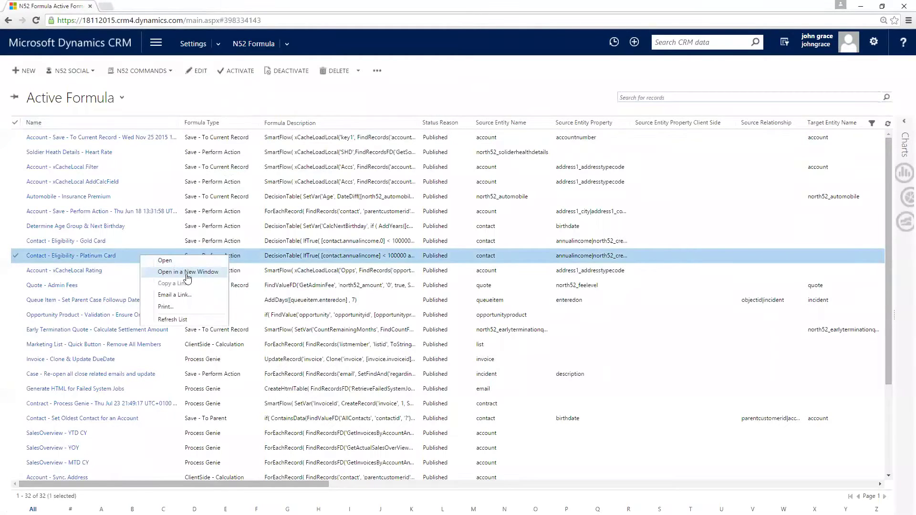
pyautogui.click(184, 272)
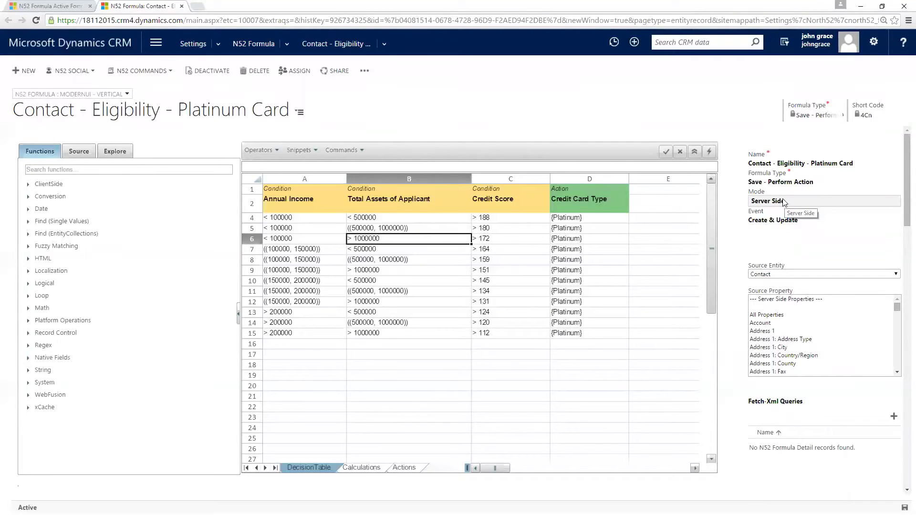
pyautogui.click(807, 222)
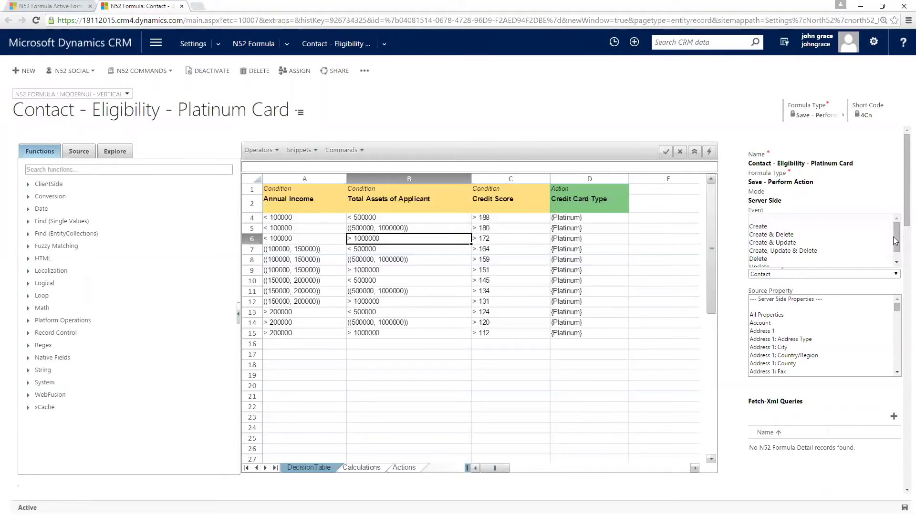
pyautogui.click(783, 243)
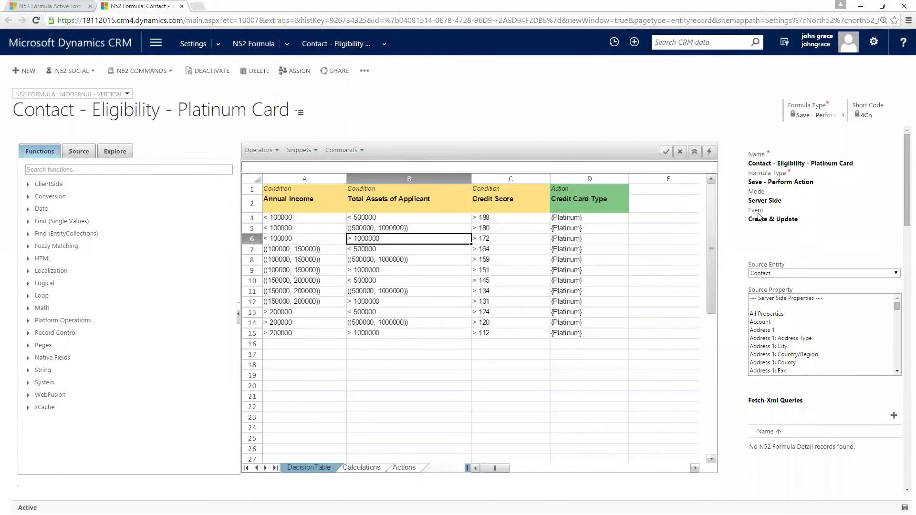
# Step: Keep Contact as the formula's source entity and select the source properties Annual Income and Total Assets of Applicant
pyautogui.click(897, 274)
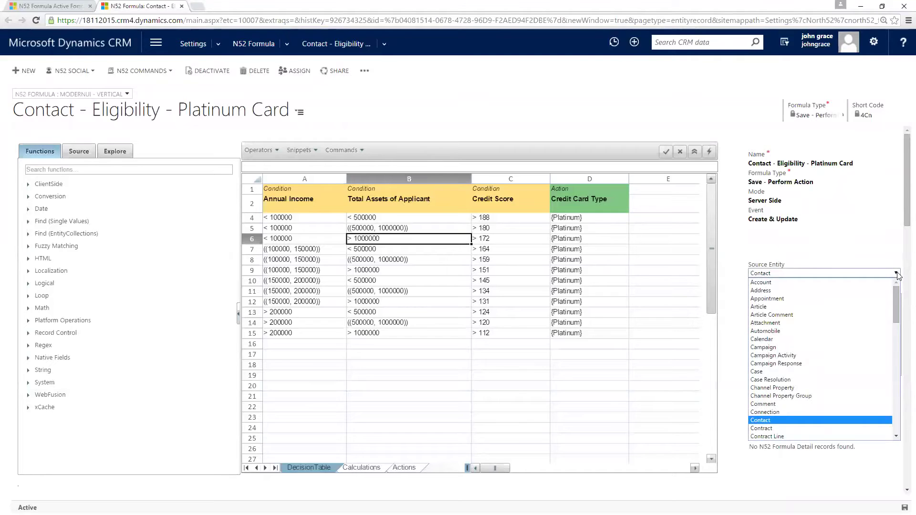
pyautogui.scroll(-4, 796, 337)
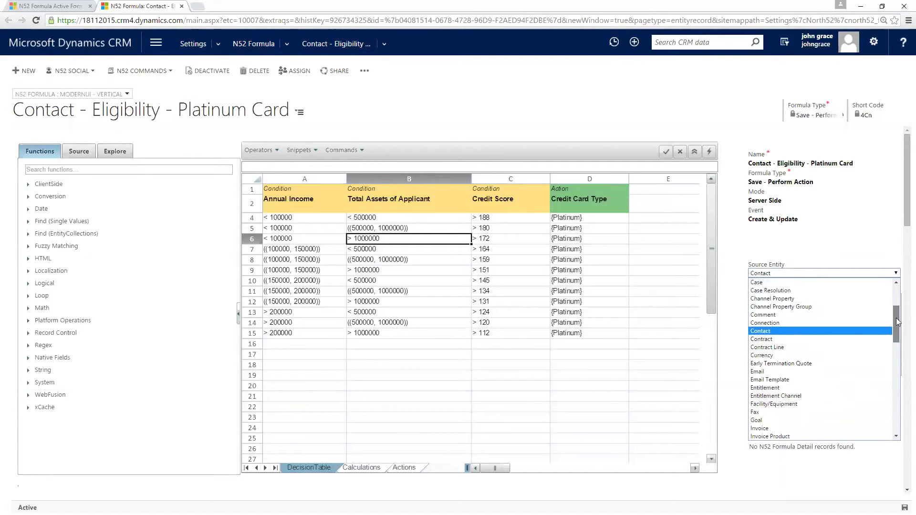
pyautogui.click(780, 331)
pyautogui.moveTo(898, 306); pyautogui.dragTo(897, 330)
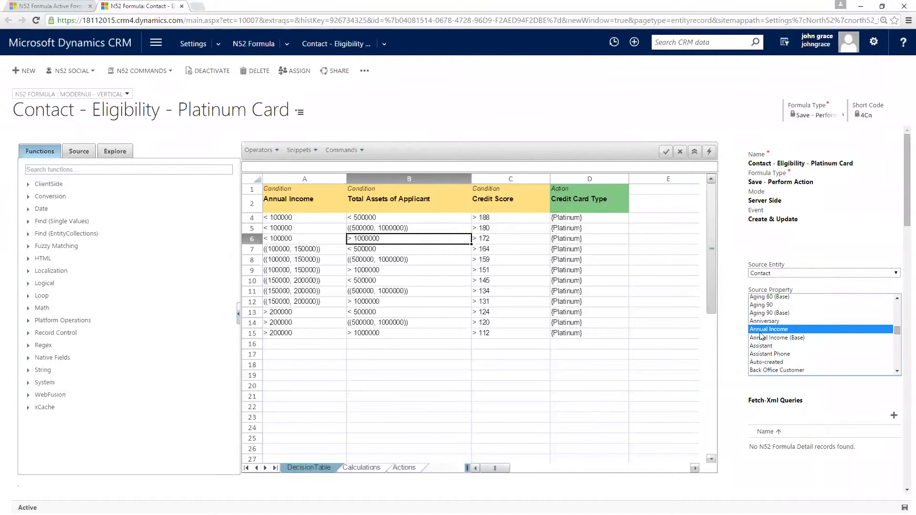
pyautogui.moveTo(897, 333); pyautogui.dragTo(898, 365)
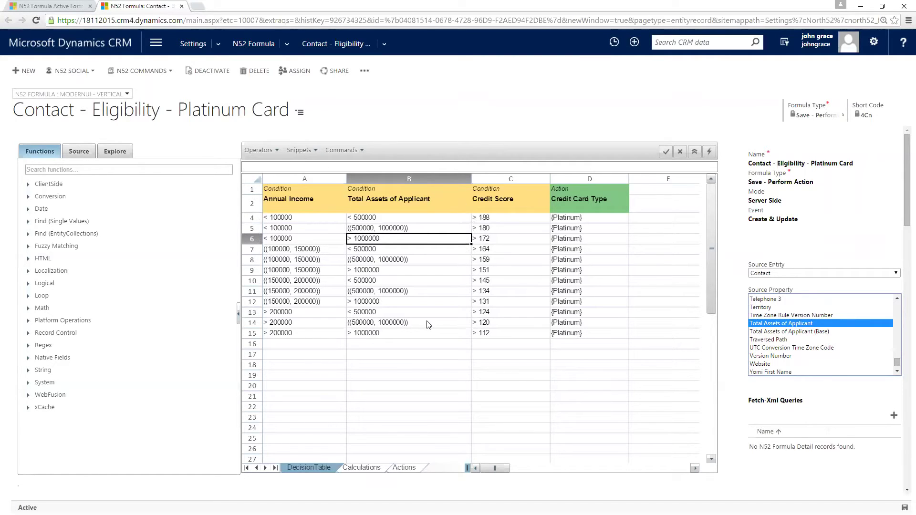
# Step: Examine the decision table's condition and action headers and the rules in rows 4 and 15
pyautogui.click(376, 347)
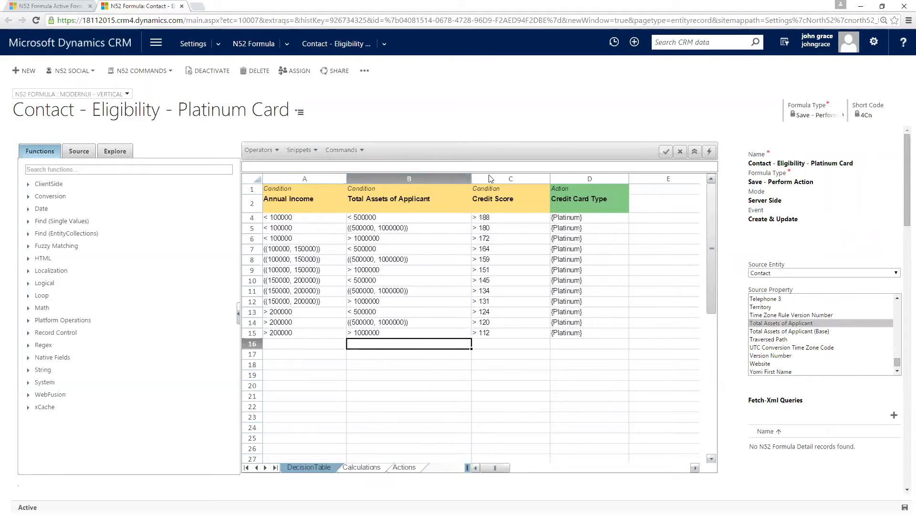
pyautogui.click(286, 189)
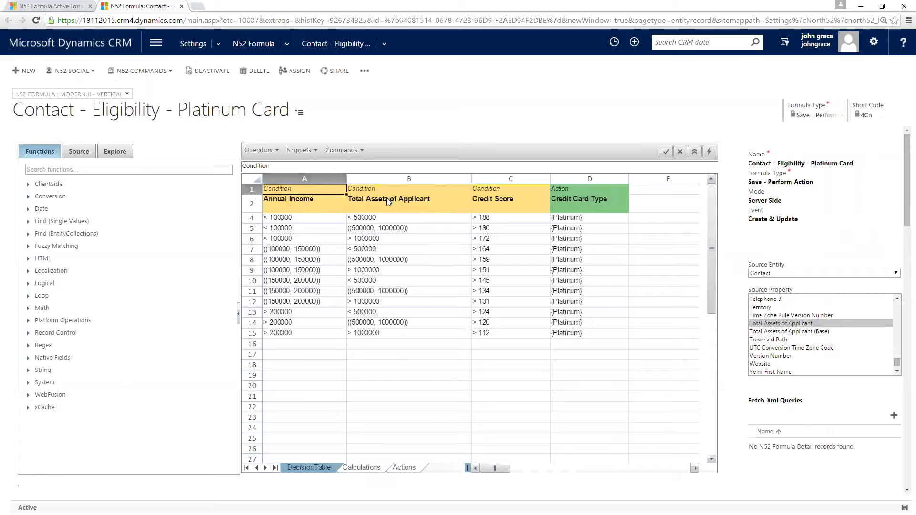
pyautogui.click(554, 190)
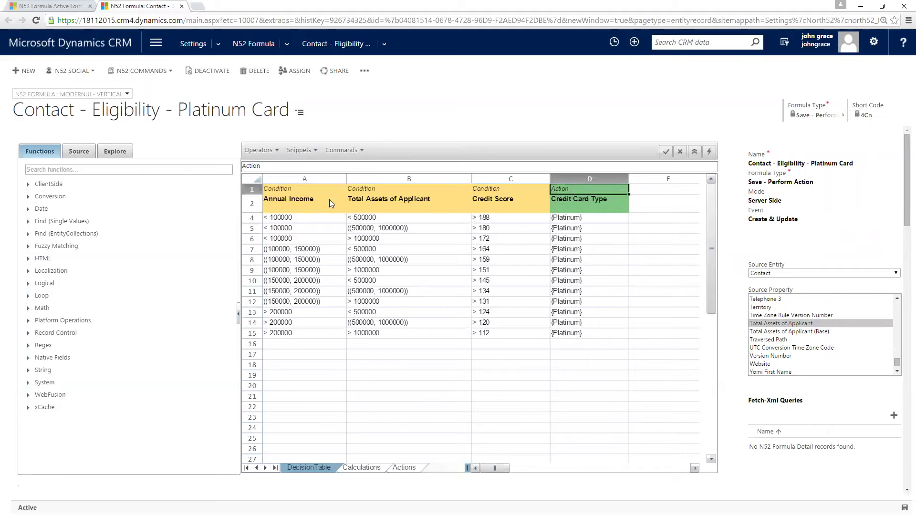
pyautogui.click(286, 189)
pyautogui.click(289, 204)
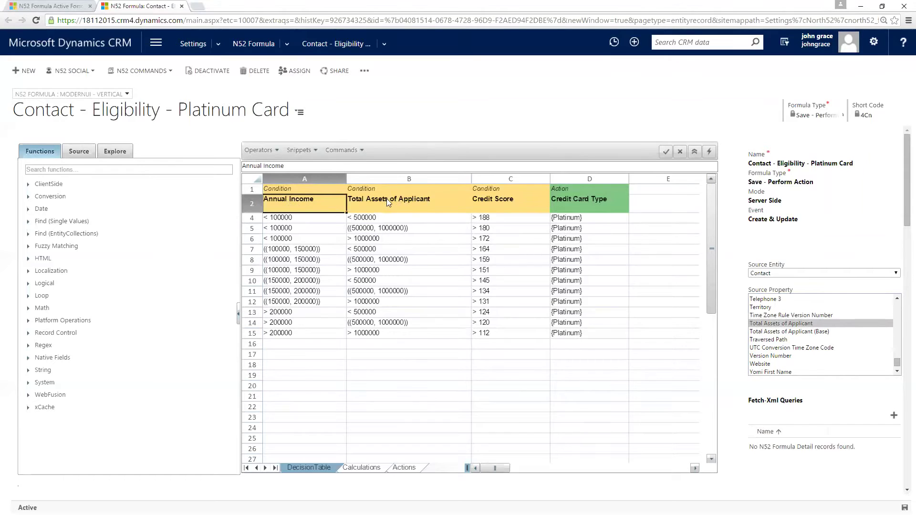
pyautogui.click(403, 202)
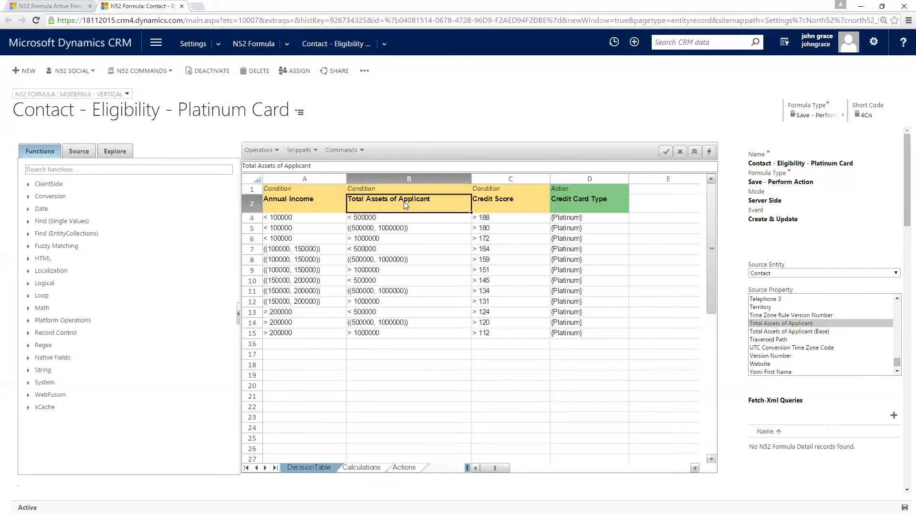
pyautogui.click(502, 202)
pyautogui.moveTo(283, 221); pyautogui.dragTo(487, 225)
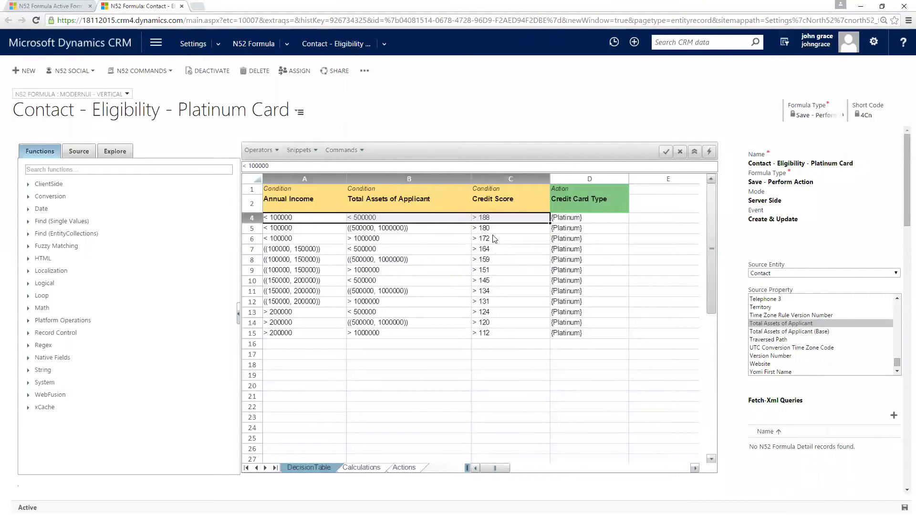
pyautogui.click(588, 219)
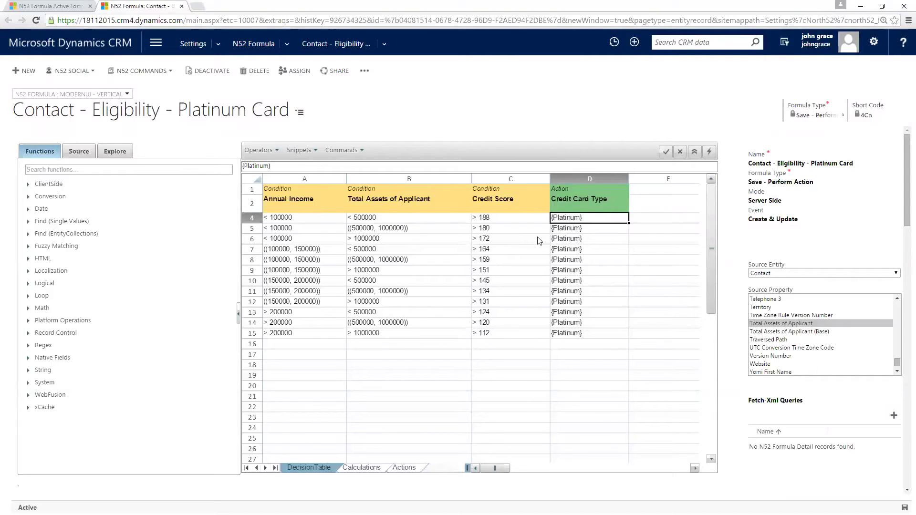
pyautogui.moveTo(317, 335); pyautogui.dragTo(500, 341)
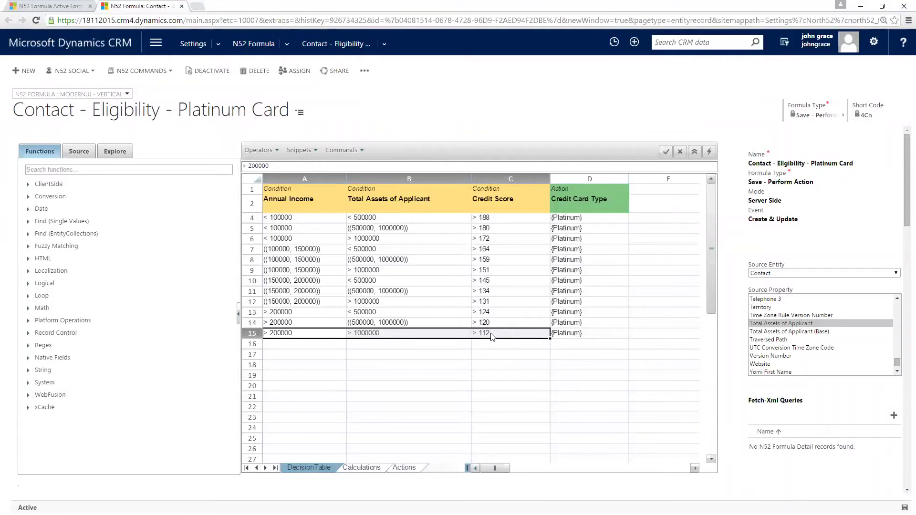
pyautogui.click(561, 333)
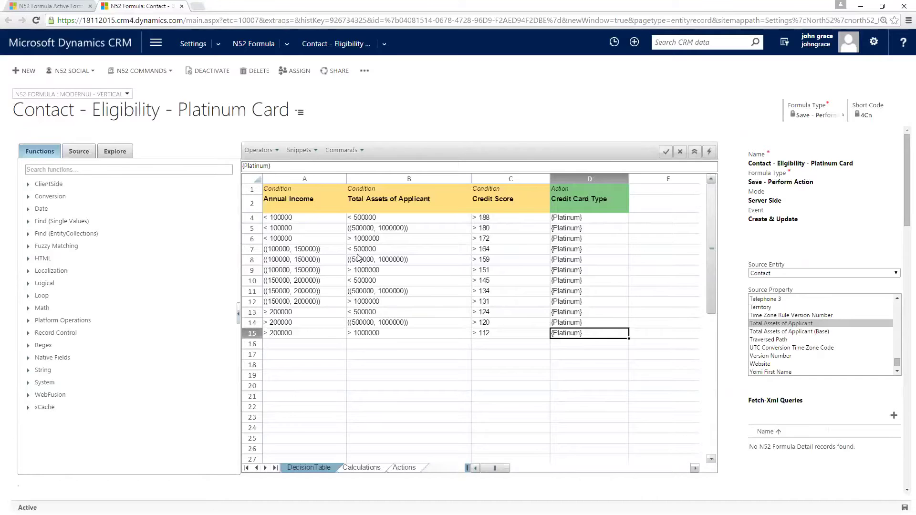
# Step: Return to the formula list window, go to the Sales contacts and open the contact belonging to City Power & Light
pyautogui.click(53, 6)
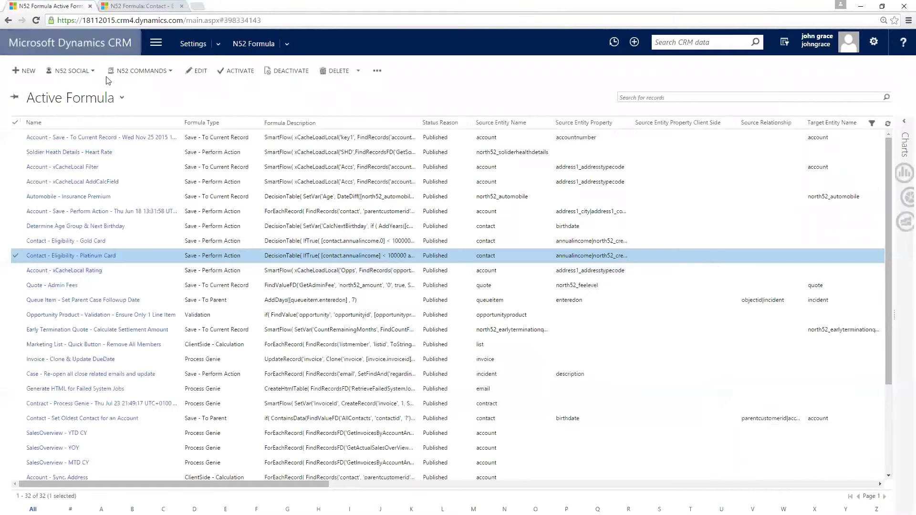
pyautogui.click(157, 43)
pyautogui.click(66, 83)
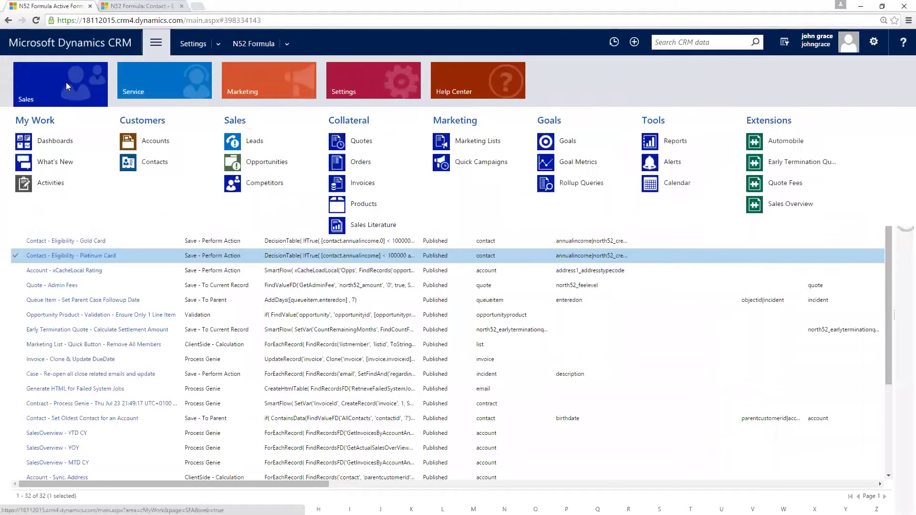
pyautogui.click(160, 162)
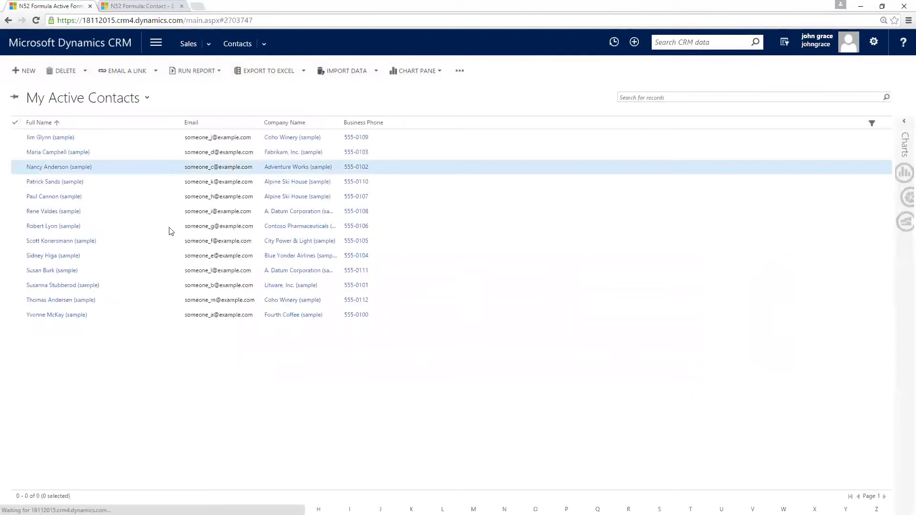
pyautogui.doubleClick(139, 244)
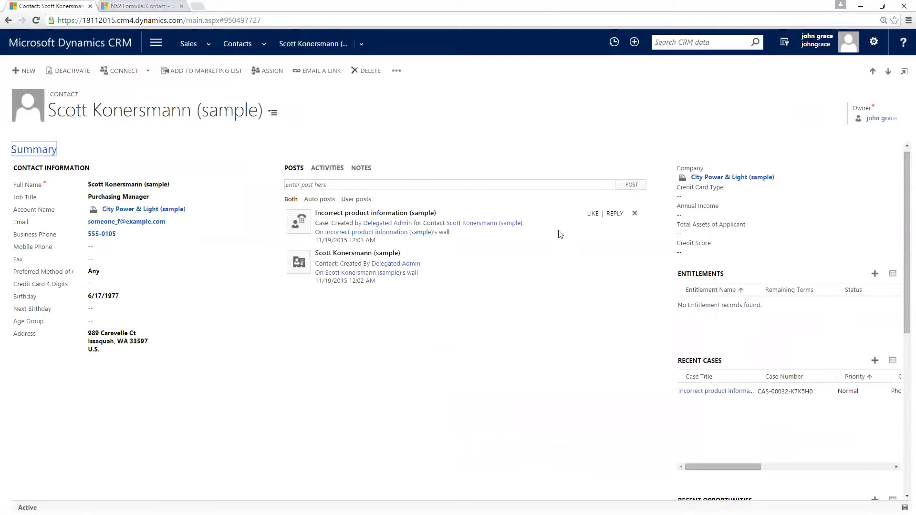
# Step: Set the contact's annual income to 50,000, total assets of applicant to 250,000 and credit score to 176, and save the record
pyautogui.click(696, 216)
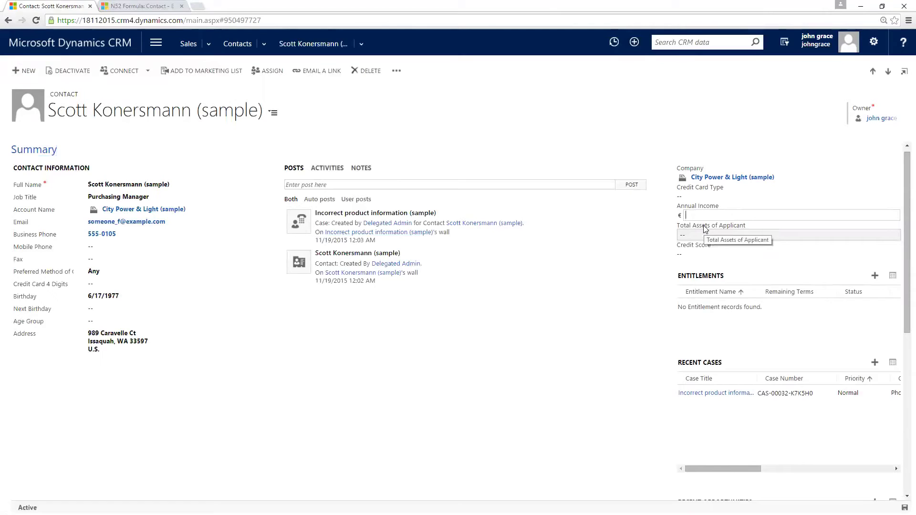
pyautogui.write('50000')
pyautogui.press('Tab')
pyautogui.write('25000')
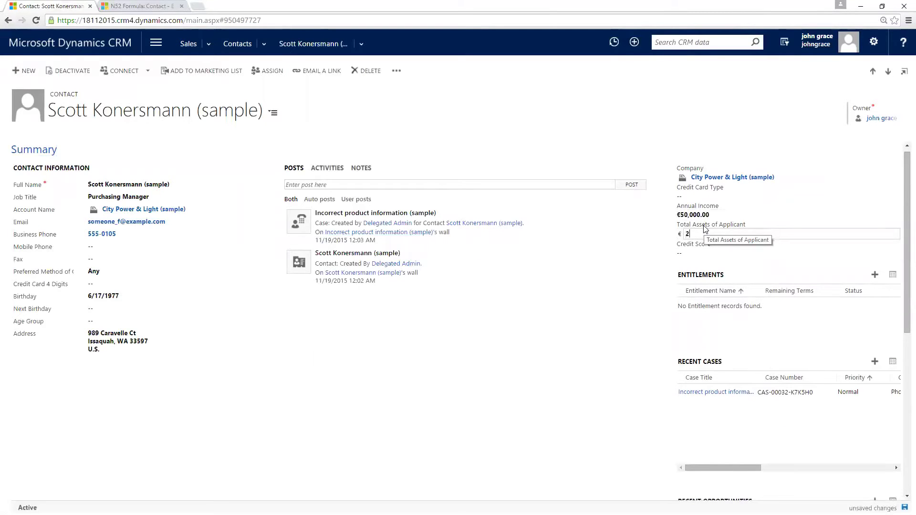
pyautogui.press('Tab')
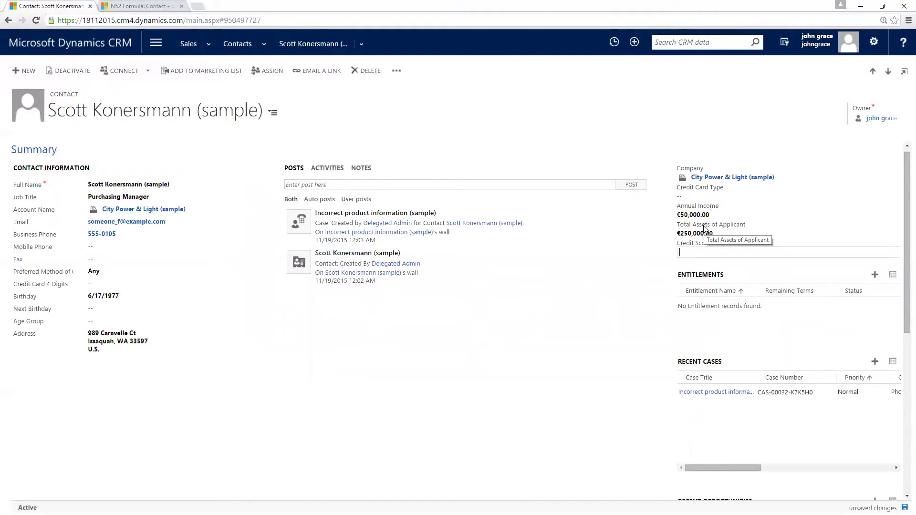
pyautogui.write('176')
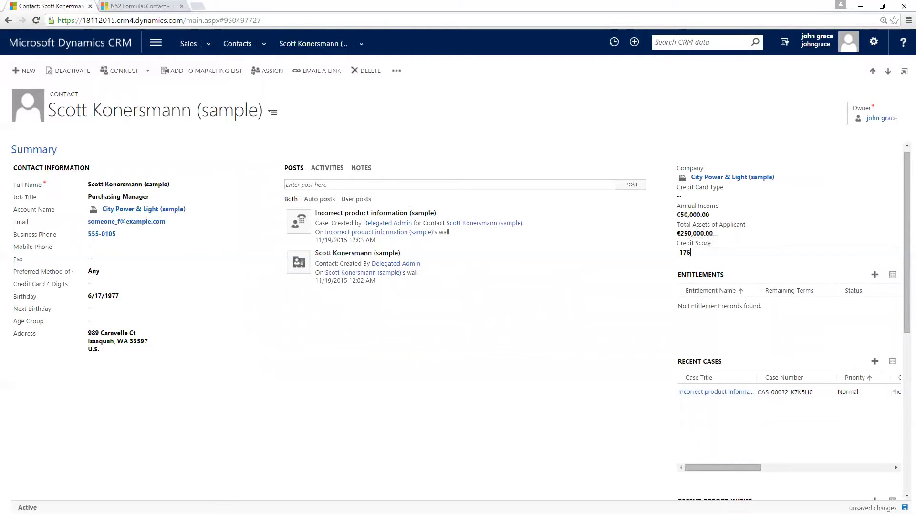
pyautogui.click(594, 412)
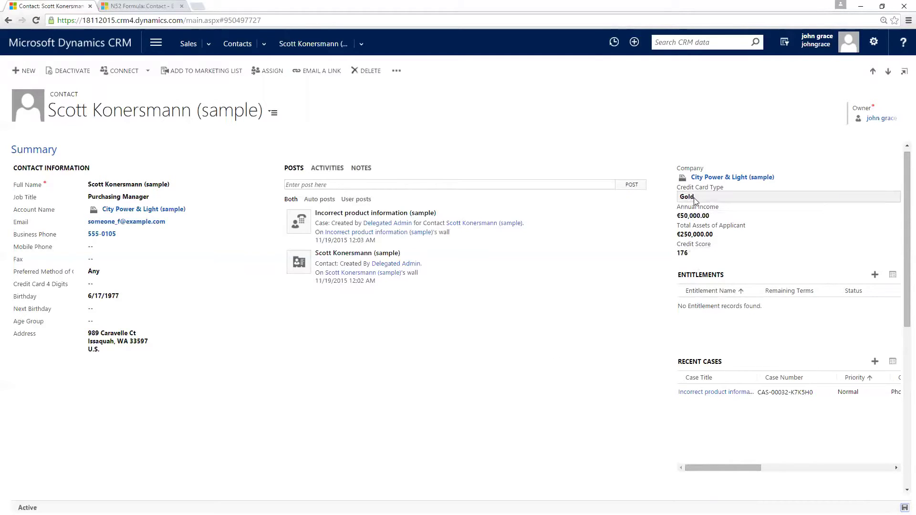
# Step: Set the contact's credit score to 678 and save the record
pyautogui.click(704, 257)
pyautogui.write('6')
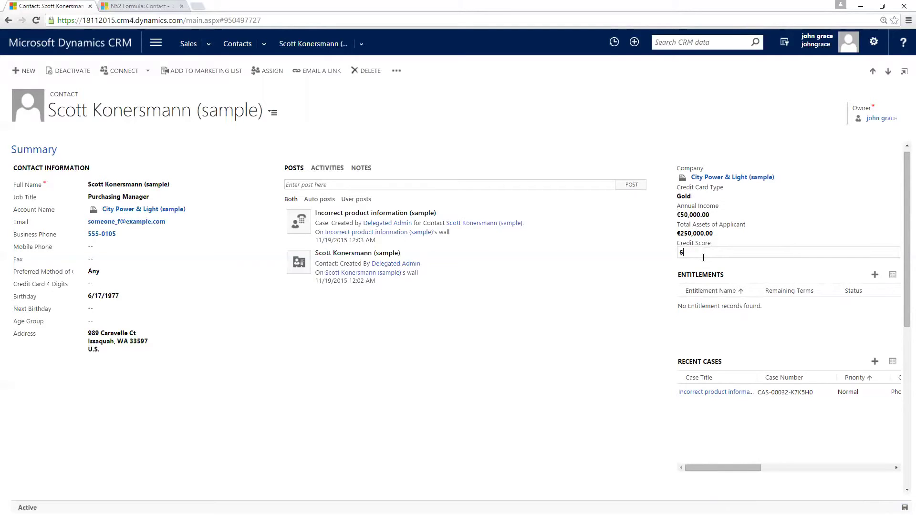
pyautogui.write('78')
pyautogui.hotkey('ctrl', 's')
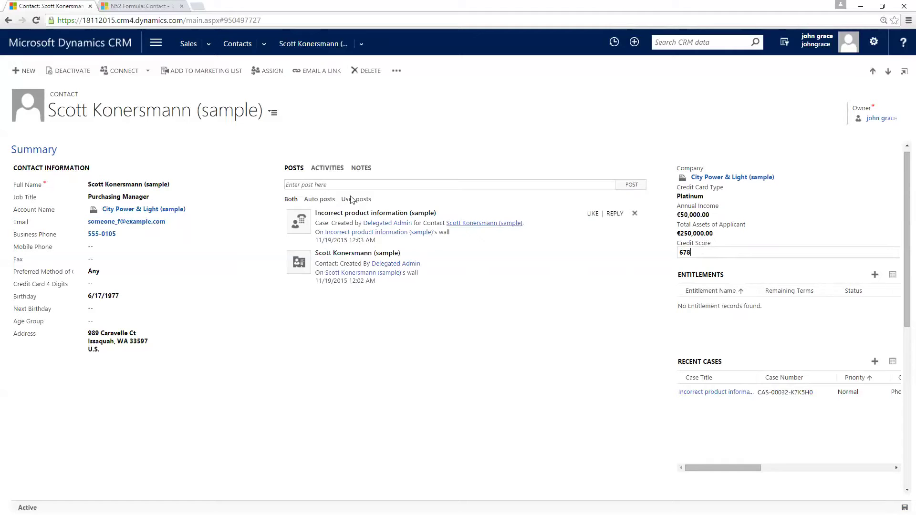
# Step: Return to the Platinum Card formula and add a calculation named Age in A2 of the Calculations sheet
pyautogui.click(141, 6)
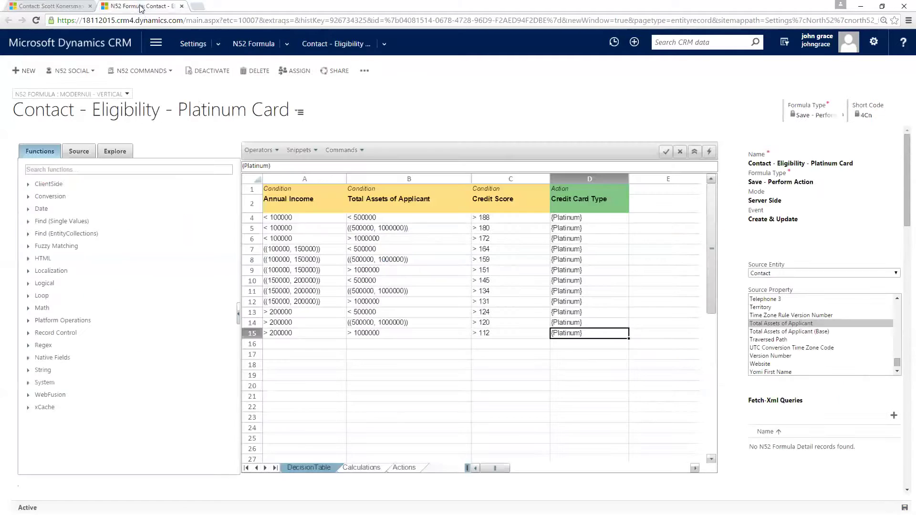
pyautogui.click(506, 336)
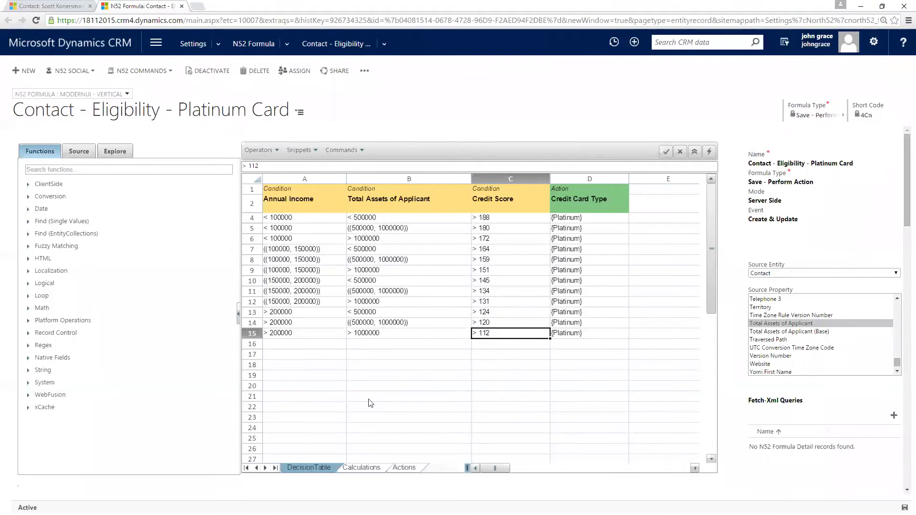
pyautogui.click(353, 466)
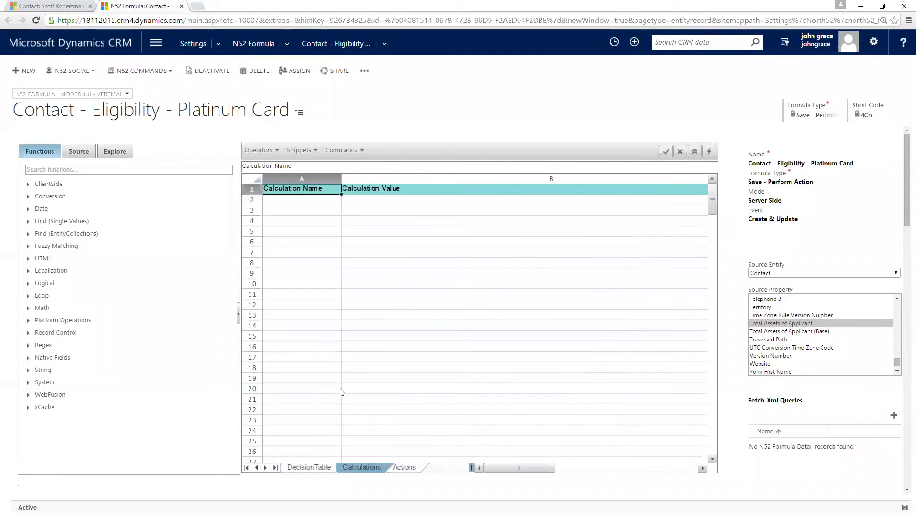
pyautogui.click(278, 203)
pyautogui.write('Age')
pyautogui.press('Return')
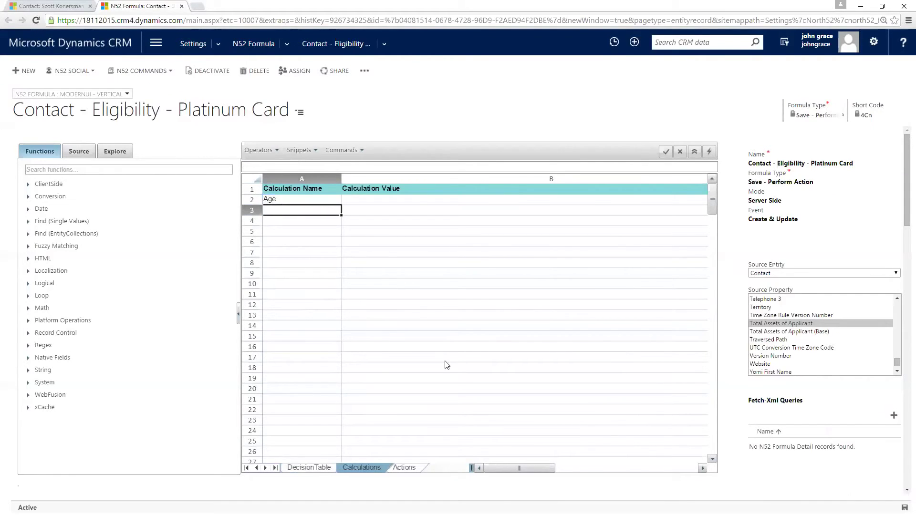
# Step: Search the functions for datediff and insert the DateDiff function as the Age calculation's value in B2
pyautogui.click(354, 201)
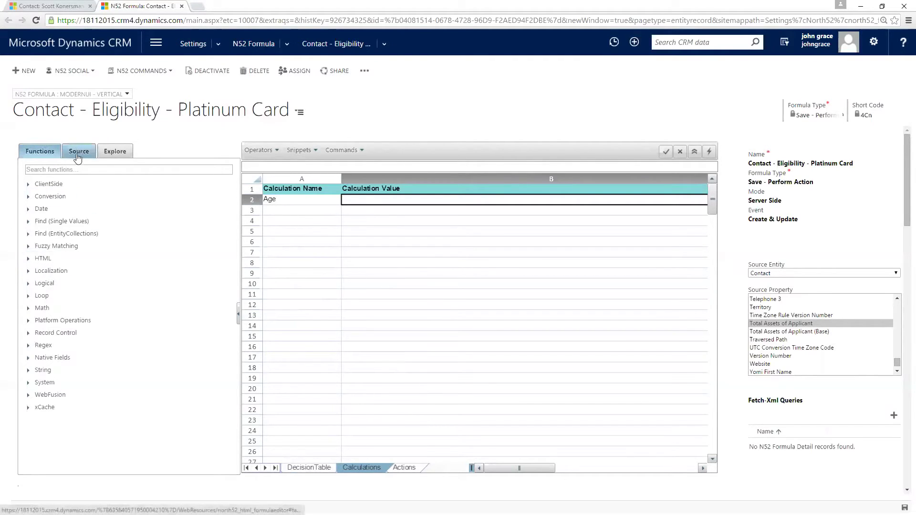
pyautogui.click(45, 169)
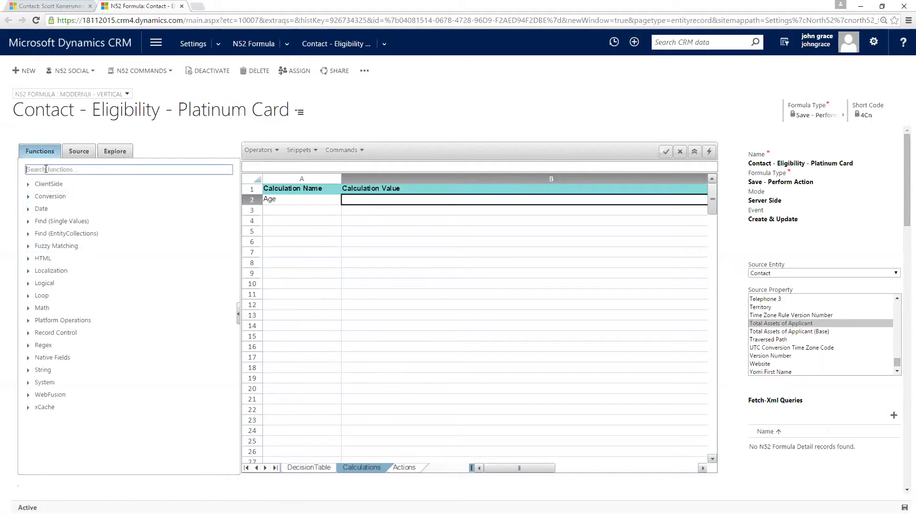
pyautogui.write('datediff')
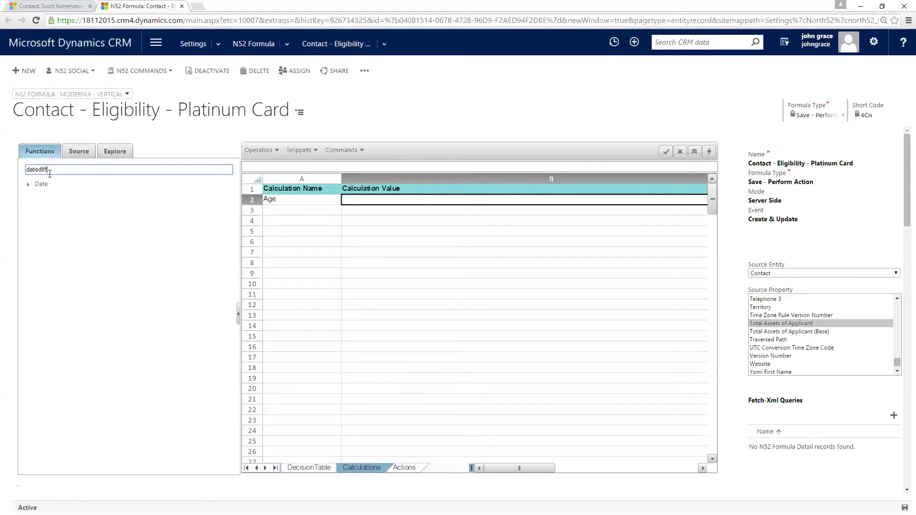
pyautogui.click(28, 185)
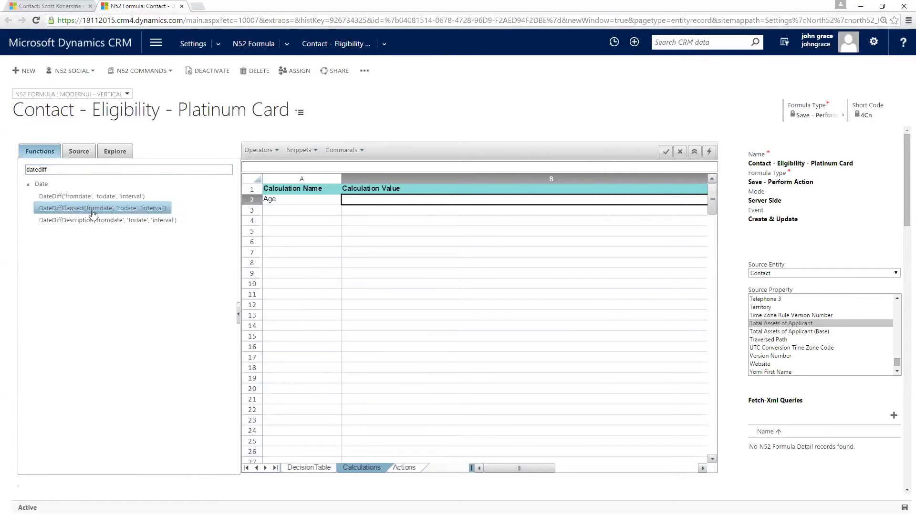
pyautogui.doubleClick(70, 198)
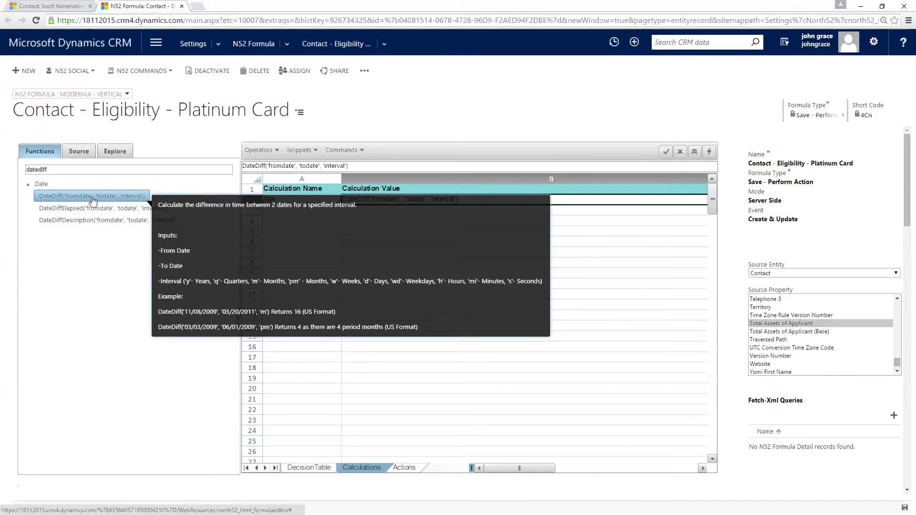
# Step: Replace the 'fromdate' placeholder in the DateDiff formula with the contact's Birthday source field
pyautogui.click(296, 167)
pyautogui.press('BackSpace')
pyautogui.press('BackSpace')
pyautogui.press('BackSpace')
pyautogui.press('BackSpace')
pyautogui.press('BackSpace')
pyautogui.press('BackSpace')
pyautogui.press('BackSpace')
pyautogui.press('BackSpace')
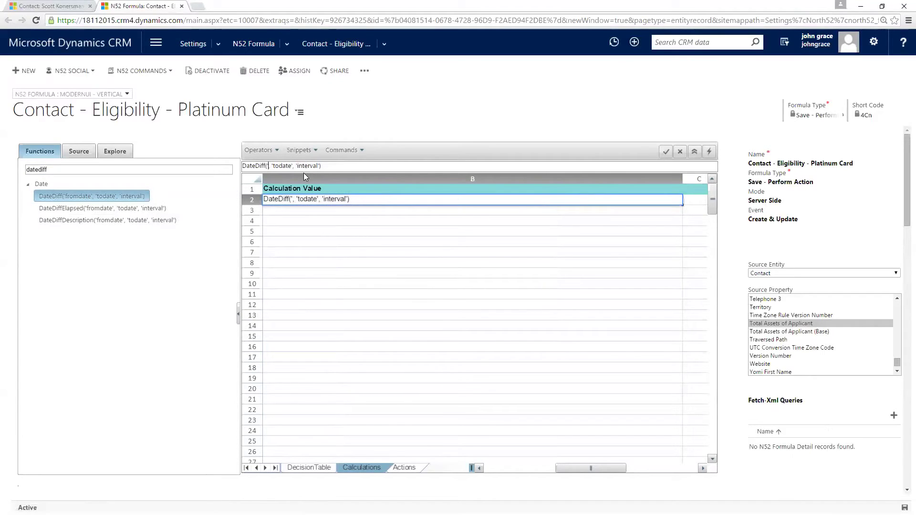
pyautogui.press('BackSpace')
pyautogui.click(79, 151)
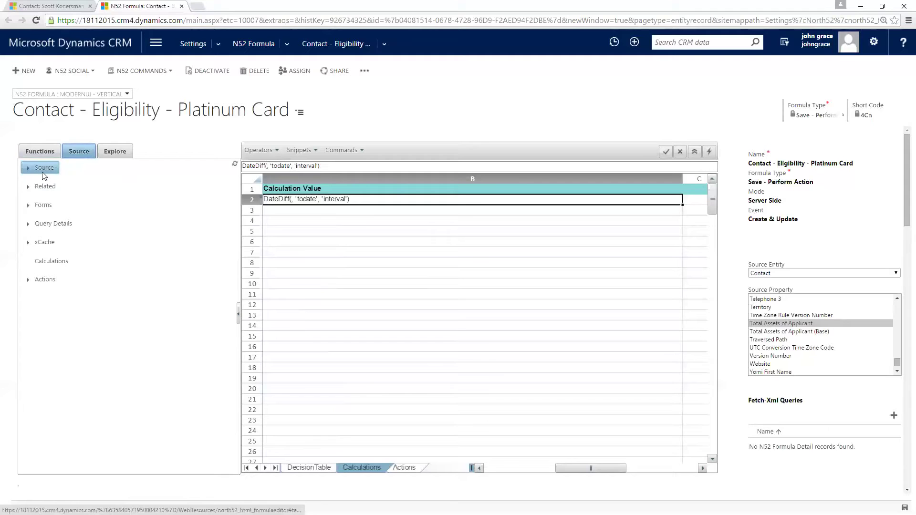
pyautogui.click(27, 168)
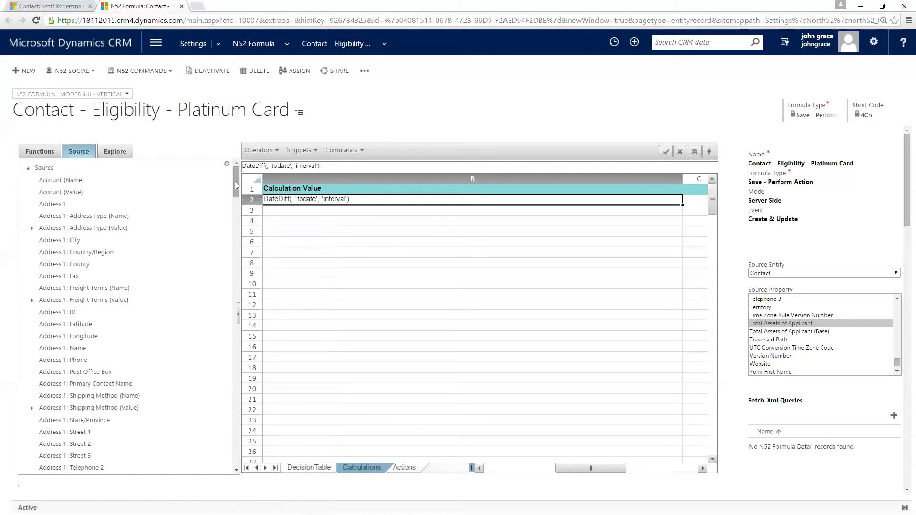
pyautogui.moveTo(233, 181); pyautogui.dragTo(228, 286)
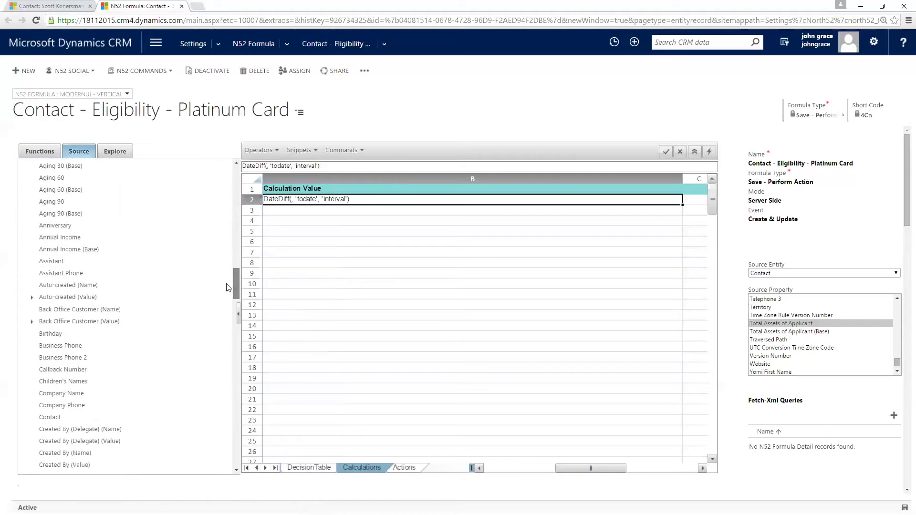
pyautogui.doubleClick(51, 335)
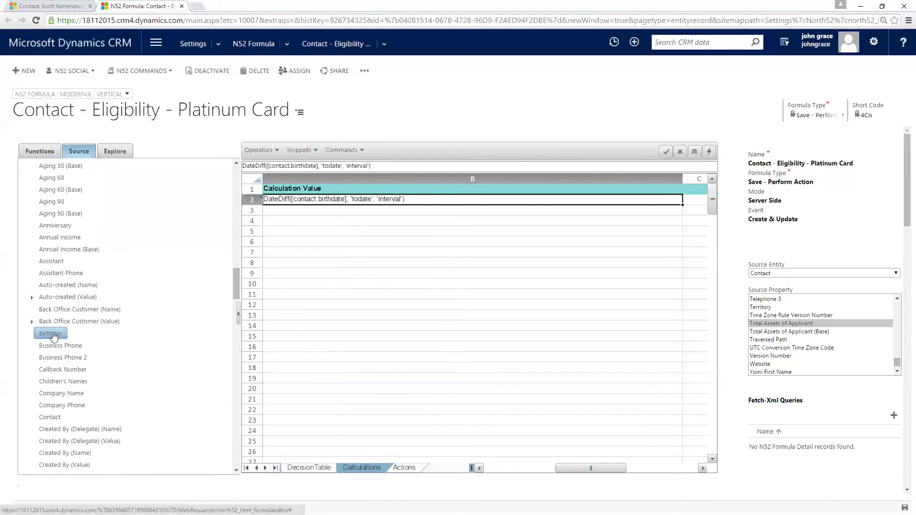
# Step: Replace the 'todate' placeholder in the DateDiff formula with the UtcDateTime() function, searching the functions for utc
pyautogui.click(342, 166)
pyautogui.press('BackSpace')
pyautogui.press('BackSpace')
pyautogui.press('BackSpace')
pyautogui.press('BackSpace')
pyautogui.press('BackSpace')
pyautogui.press('BackSpace')
pyautogui.press('BackSpace')
pyautogui.press('BackSpace')
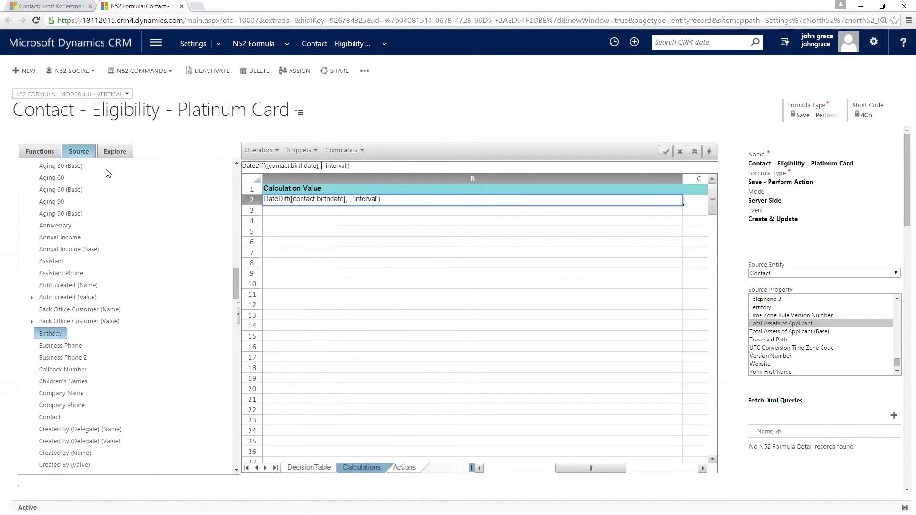
pyautogui.click(47, 154)
pyautogui.moveTo(54, 170); pyautogui.dragTo(6, 167)
pyautogui.write('utc')
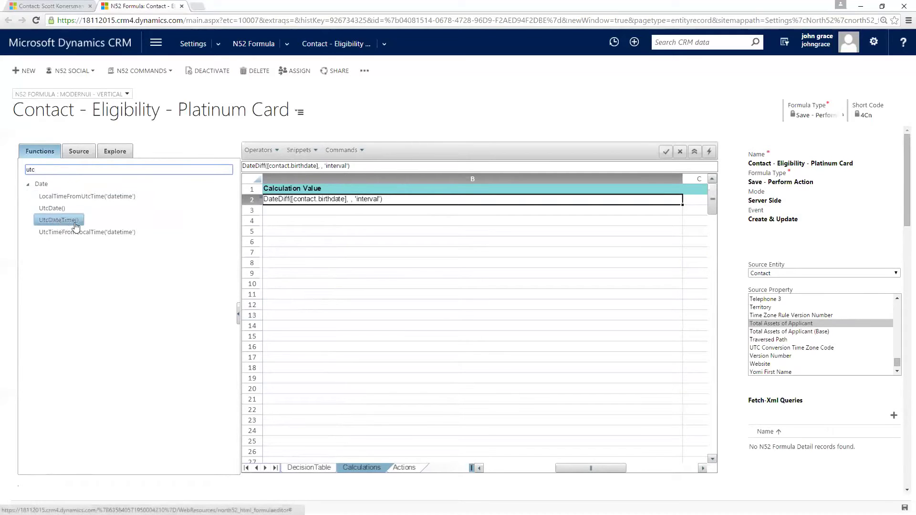
pyautogui.doubleClick(55, 221)
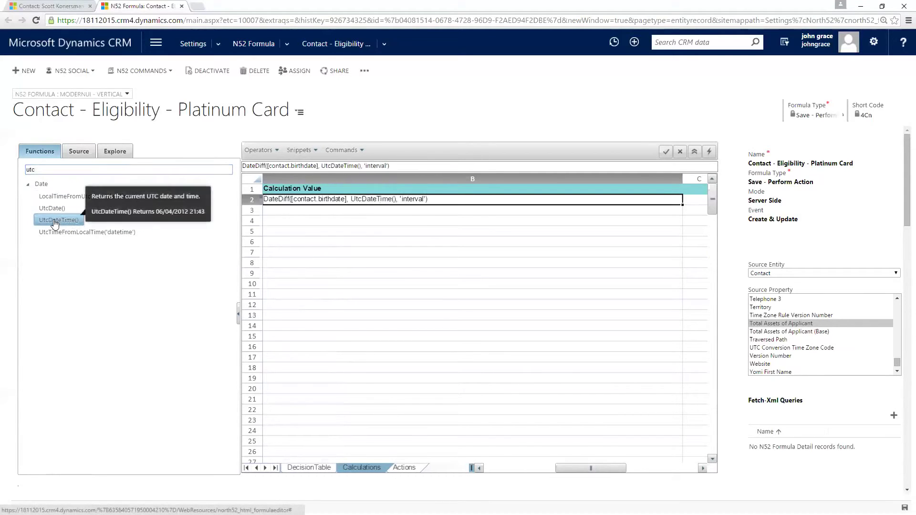
# Step: Set the DateDiff interval to 'y' and commit the Age formula in B2
pyautogui.click(387, 166)
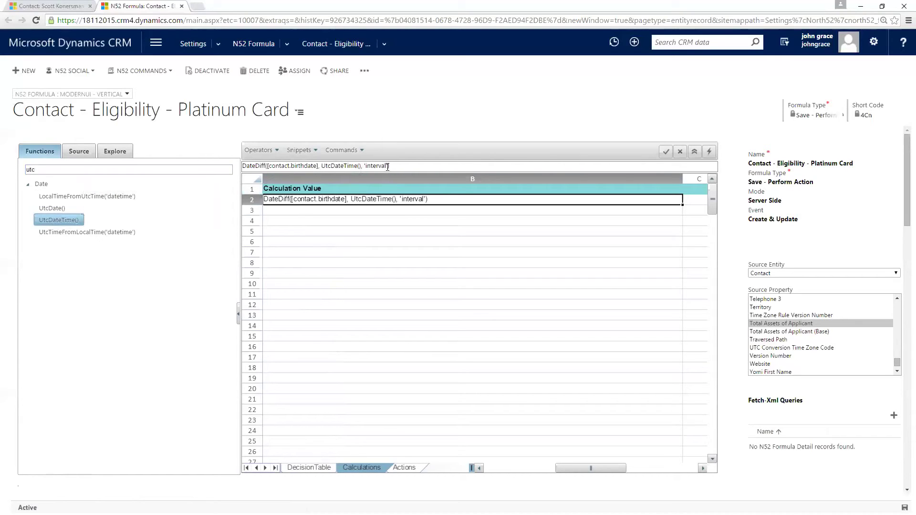
pyautogui.press('BackSpace')
pyautogui.press('BackSpace')
pyautogui.press('BackSpace')
pyautogui.press('BackSpace')
pyautogui.press('BackSpace')
pyautogui.press('BackSpace')
pyautogui.press('BackSpace')
pyautogui.press('BackSpace')
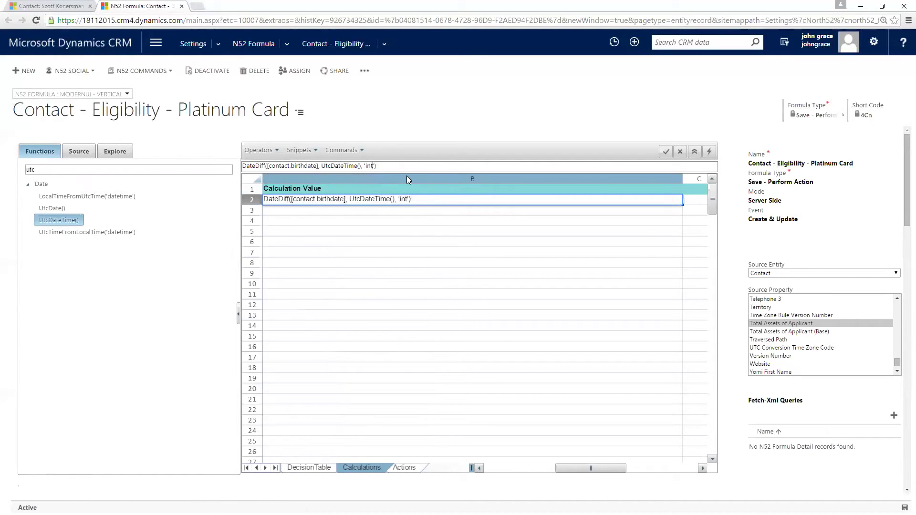
pyautogui.write('y')
pyautogui.click(307, 221)
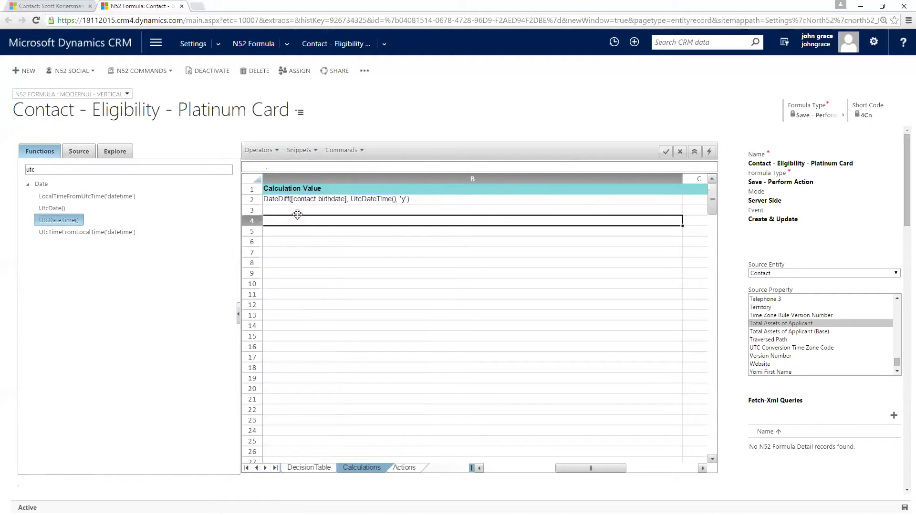
pyautogui.press('Left')
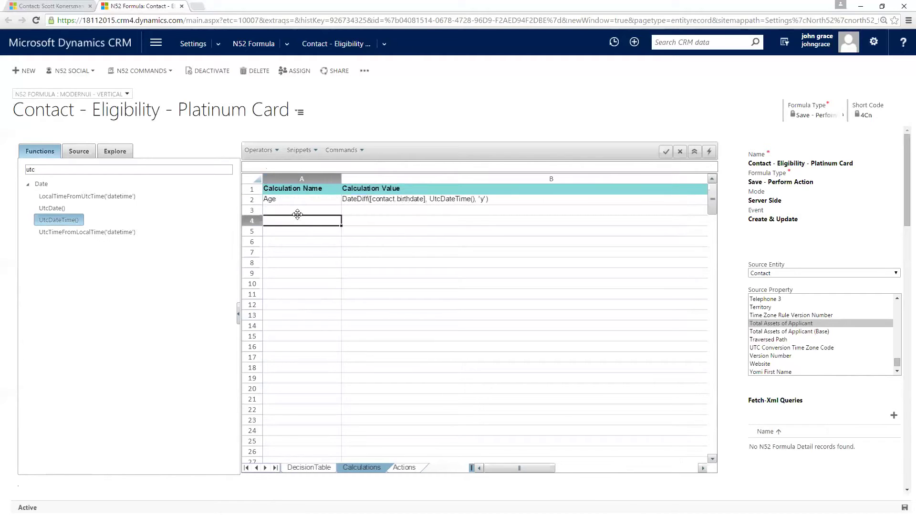
pyautogui.click(328, 203)
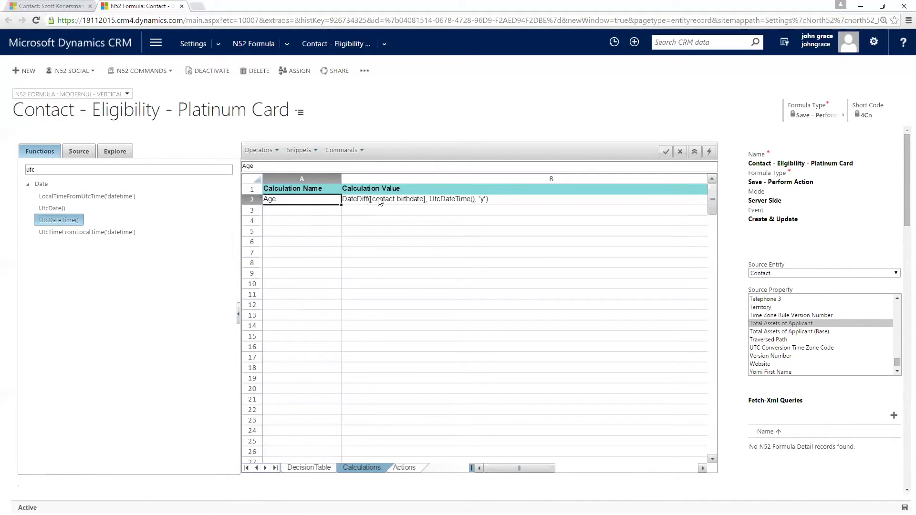
# Step: Insert a condition column before Annual Income in the DecisionTable sheet and assign the Age calculation as its heading
pyautogui.click(305, 468)
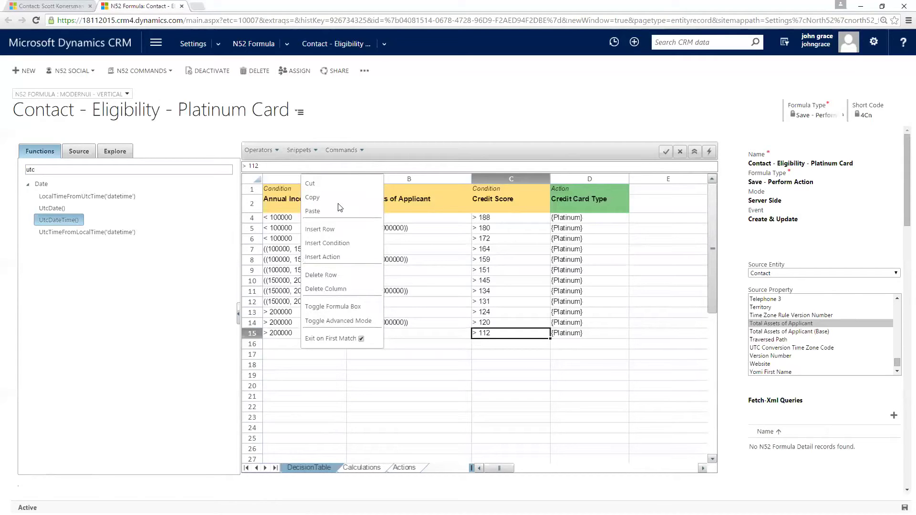
pyautogui.click(354, 241)
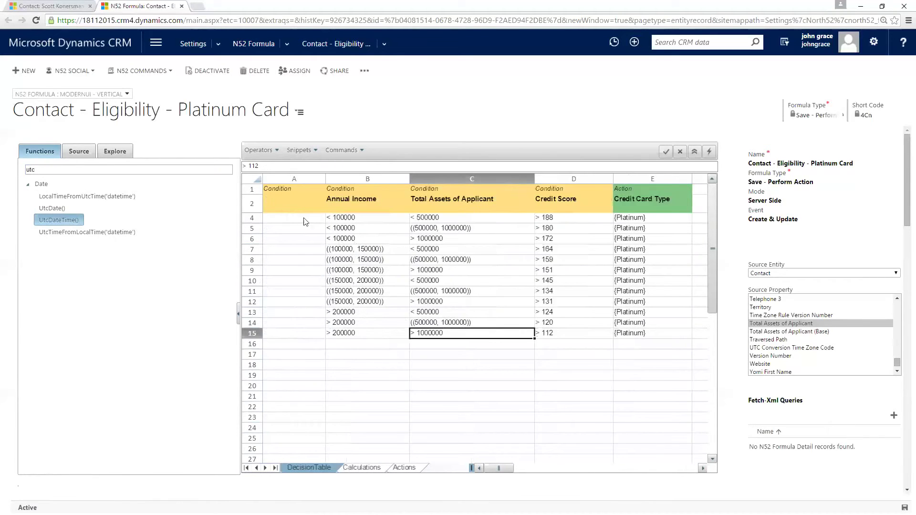
pyautogui.click(292, 203)
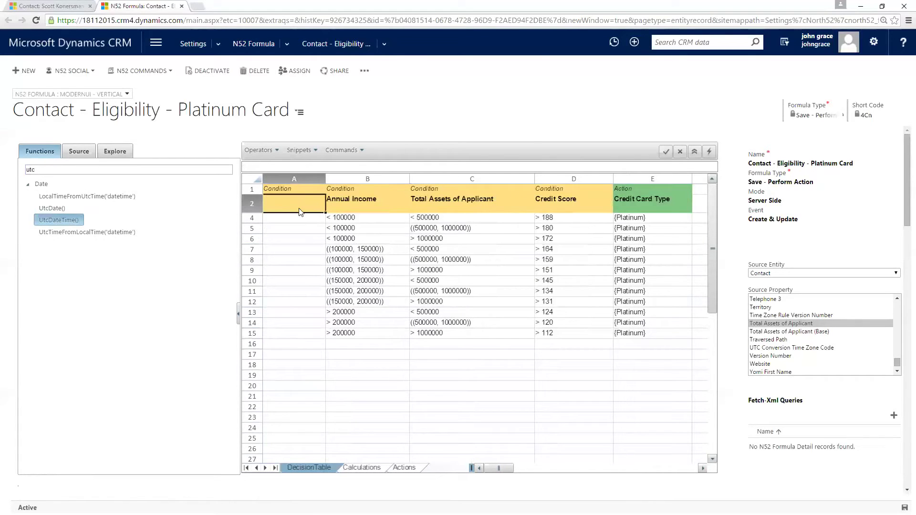
pyautogui.click(79, 150)
pyautogui.scroll(10, 234, 190)
pyautogui.click(43, 167)
pyautogui.click(27, 168)
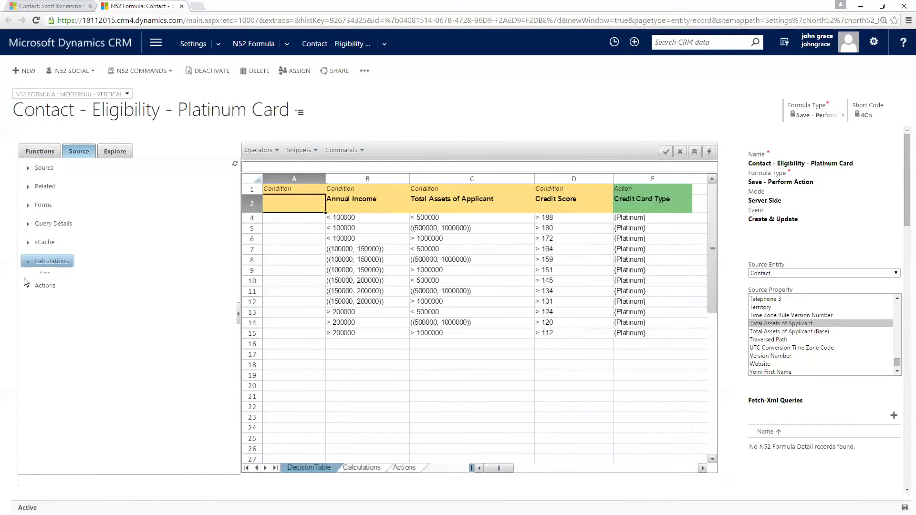
pyautogui.click(28, 262)
pyautogui.moveTo(46, 277); pyautogui.dragTo(277, 205)
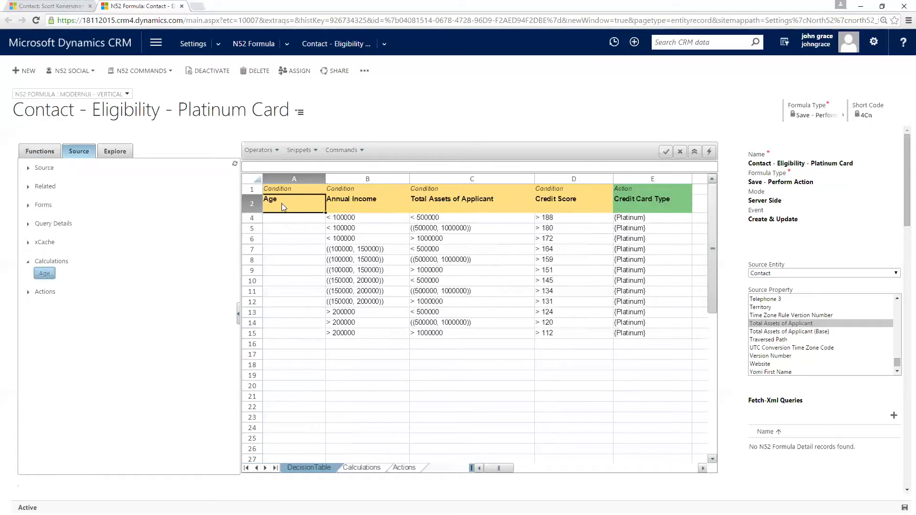
# Step: Enter >18 as the Age condition in row 4 and fill it down through row 15
pyautogui.click(279, 219)
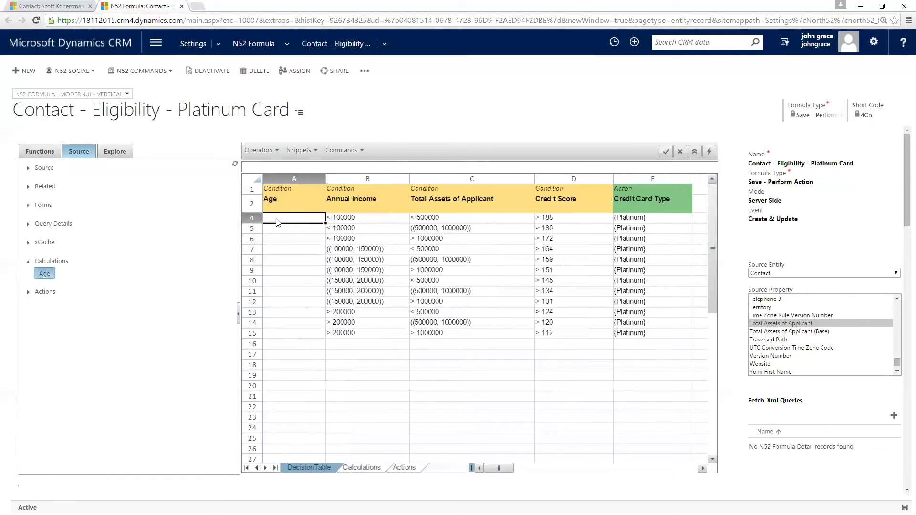
pyautogui.write('>18')
pyautogui.press('Return')
pyautogui.click(284, 220)
pyautogui.moveTo(325, 222); pyautogui.dragTo(325, 336)
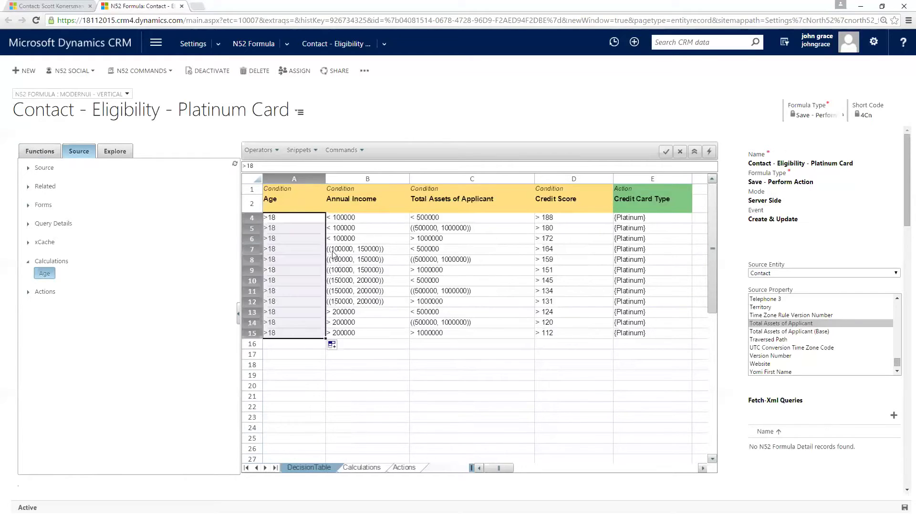
pyautogui.click(344, 324)
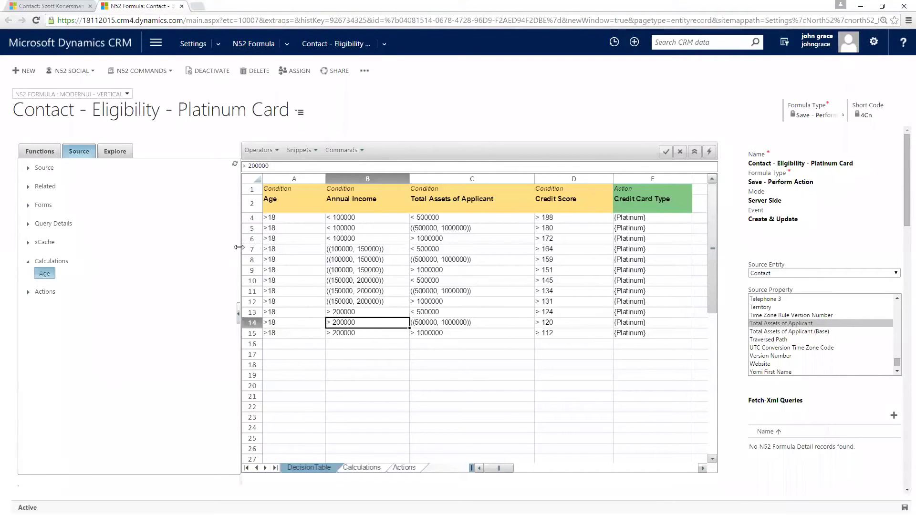
# Step: Widen the decision table area and delete the Age condition column
pyautogui.moveTo(238, 248); pyautogui.dragTo(199, 248)
pyautogui.click(250, 179)
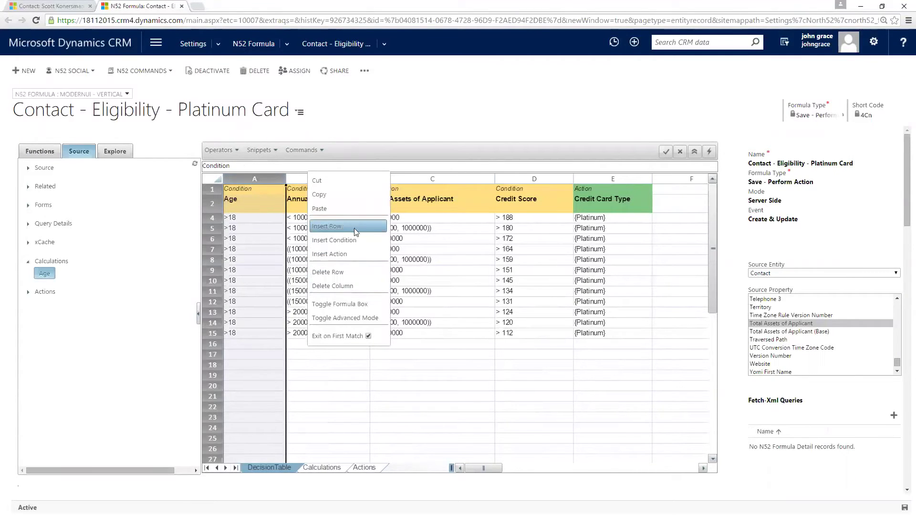
pyautogui.click(353, 286)
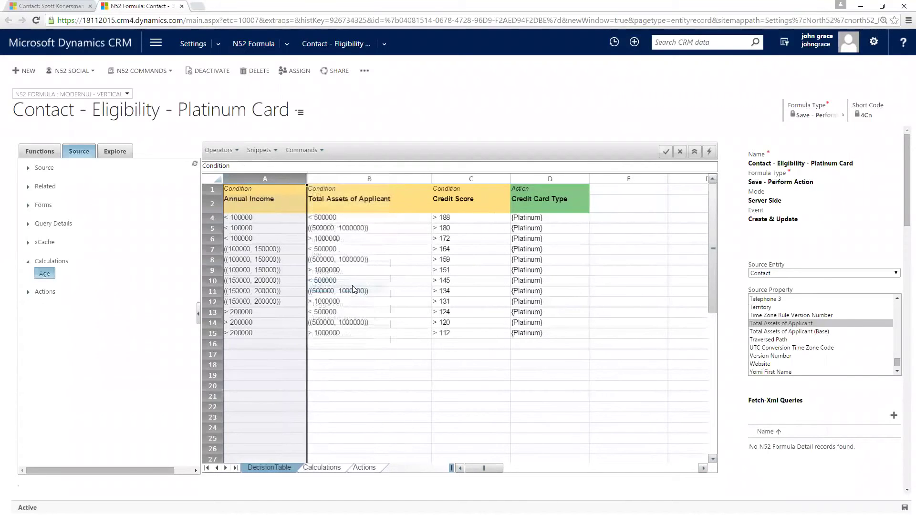
pyautogui.click(349, 233)
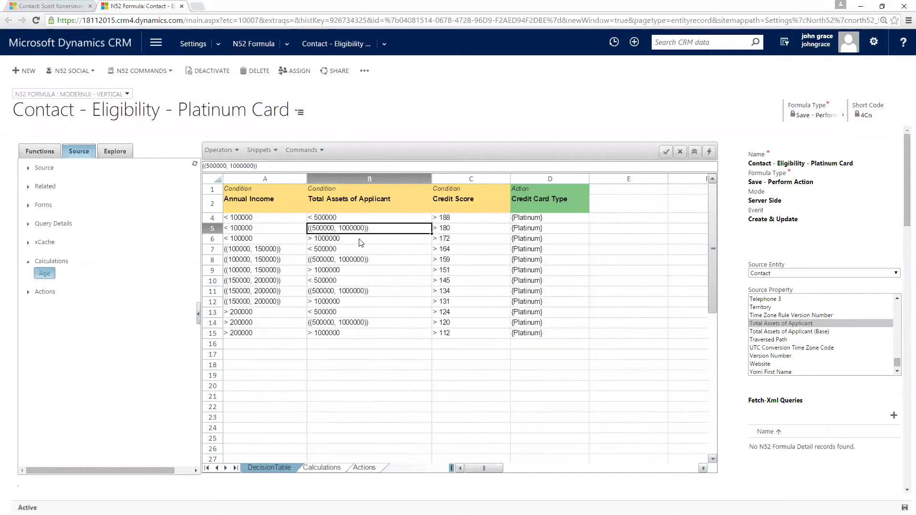
# Step: Clear all condition values for annual income, total assets and credit score in rows 4 to 15
pyautogui.moveTo(275, 220); pyautogui.dragTo(457, 341)
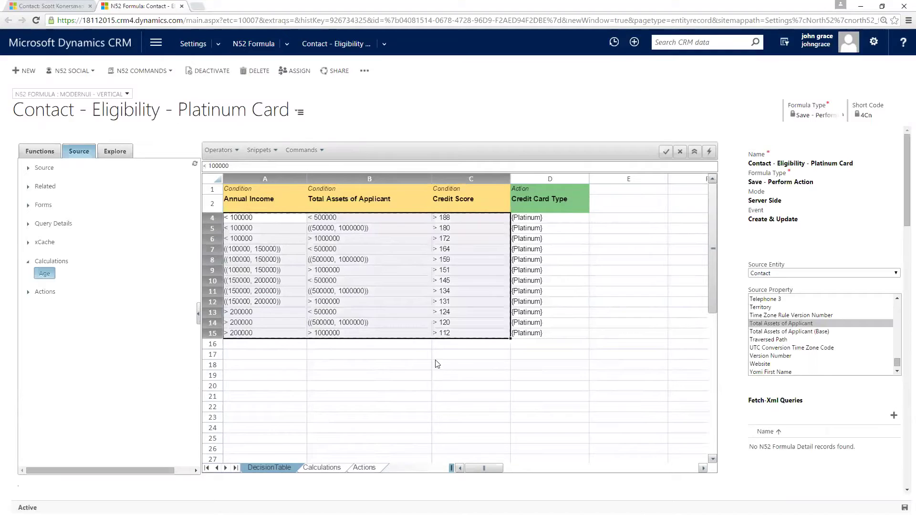
pyautogui.click(394, 291)
pyautogui.moveTo(289, 218); pyautogui.dragTo(474, 334)
pyautogui.hotkey('ctrl', 'c')
pyautogui.press('Delete')
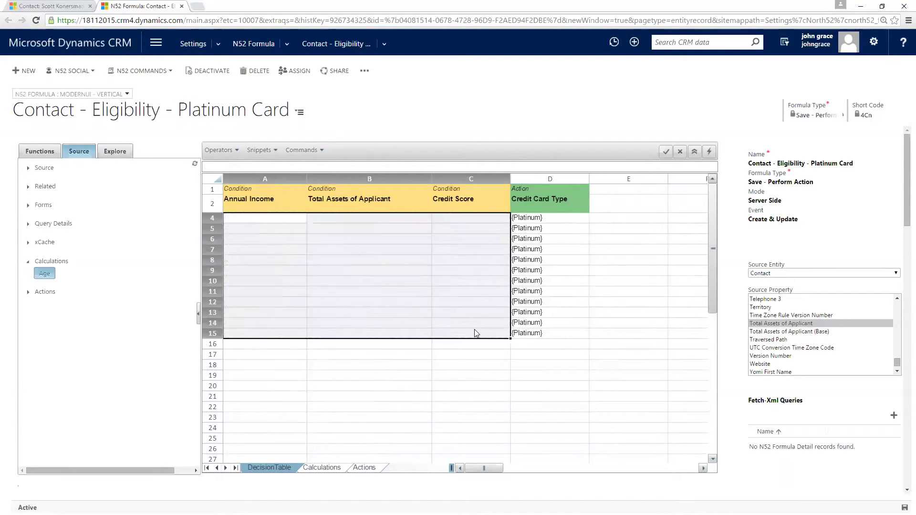
# Step: Clear the Annual Income, Total Assets of Applicant, Credit Score and Credit Card Type headings in row 2
pyautogui.click(276, 205)
pyautogui.press('Delete')
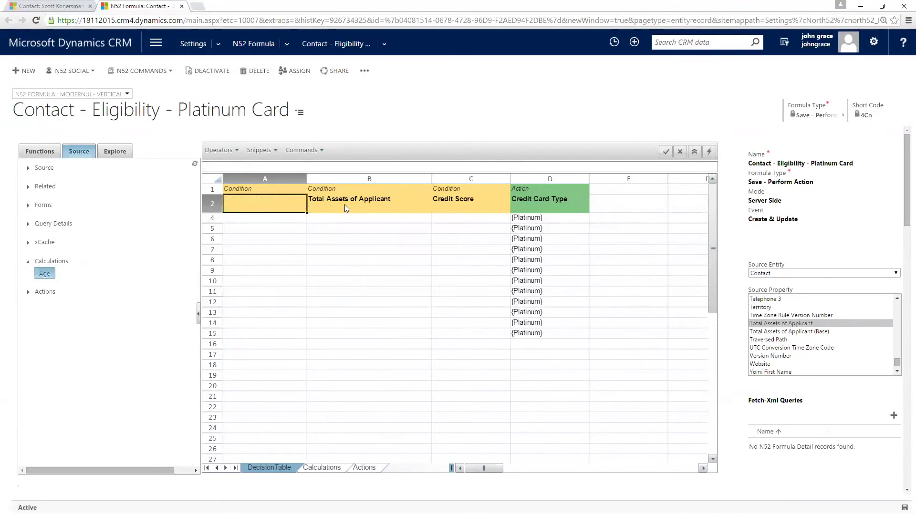
pyautogui.click(345, 204)
pyautogui.press('Delete')
pyautogui.click(455, 202)
pyautogui.press('Delete')
pyautogui.click(529, 205)
pyautogui.press('Delete')
# Step: Clear every {Platinum} value from the action column in rows 4 to 15
pyautogui.press('Down')
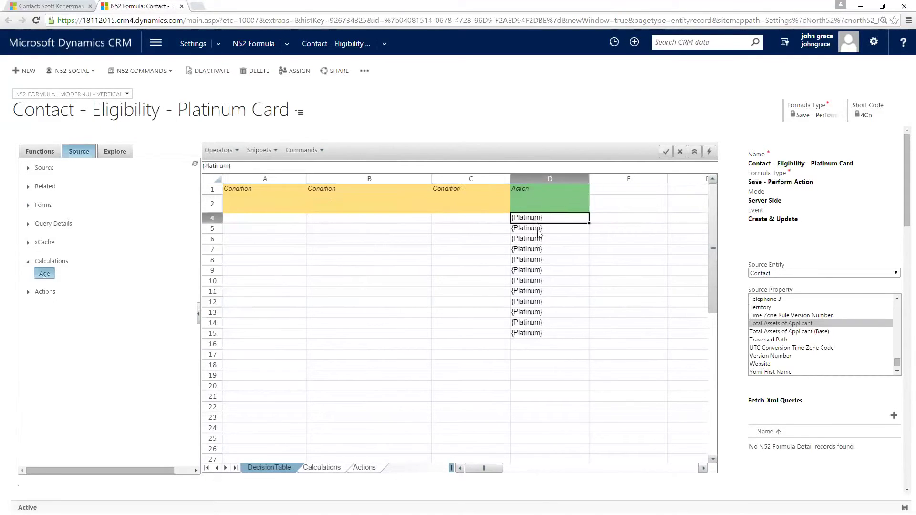
pyautogui.press('Down')
pyautogui.press('Delete')
pyautogui.press('Down')
pyautogui.press('Delete')
pyautogui.press('Down')
pyautogui.press('Down')
pyautogui.press('Delete')
pyautogui.press('Down')
pyautogui.press('Delete')
pyautogui.press('Down')
pyautogui.press('Delete')
pyautogui.press('Down')
pyautogui.press('Delete')
pyautogui.press('Down')
pyautogui.press('Delete')
pyautogui.press('Down')
pyautogui.press('Delete')
pyautogui.press('Down')
pyautogui.press('Delete')
pyautogui.press('Down')
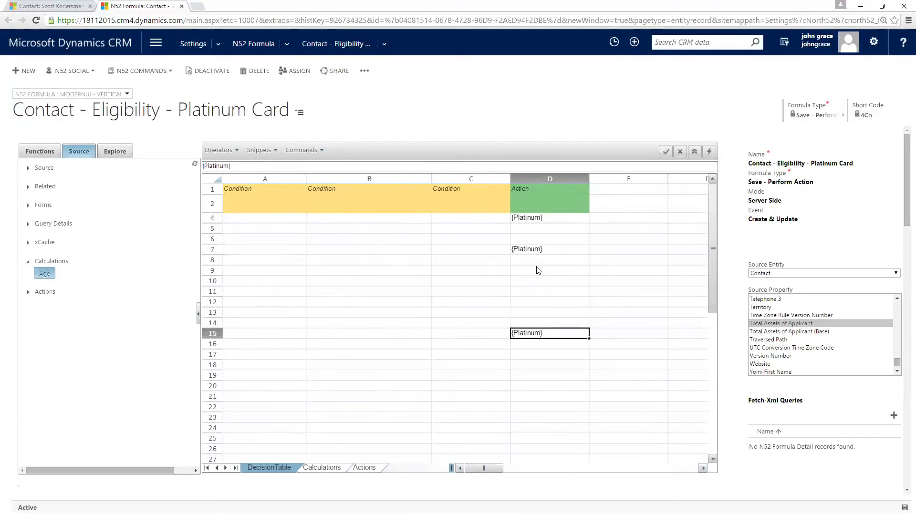
pyautogui.press('Delete')
pyautogui.press('Up')
pyautogui.press('Up')
pyautogui.press('Up')
pyautogui.press('Up')
pyautogui.press('Up')
pyautogui.press('Up')
pyautogui.press('Up')
pyautogui.press('Up')
pyautogui.press('Delete')
pyautogui.press('Up')
pyautogui.press('Up')
pyautogui.press('Up')
pyautogui.press('Delete')
pyautogui.press('Down')
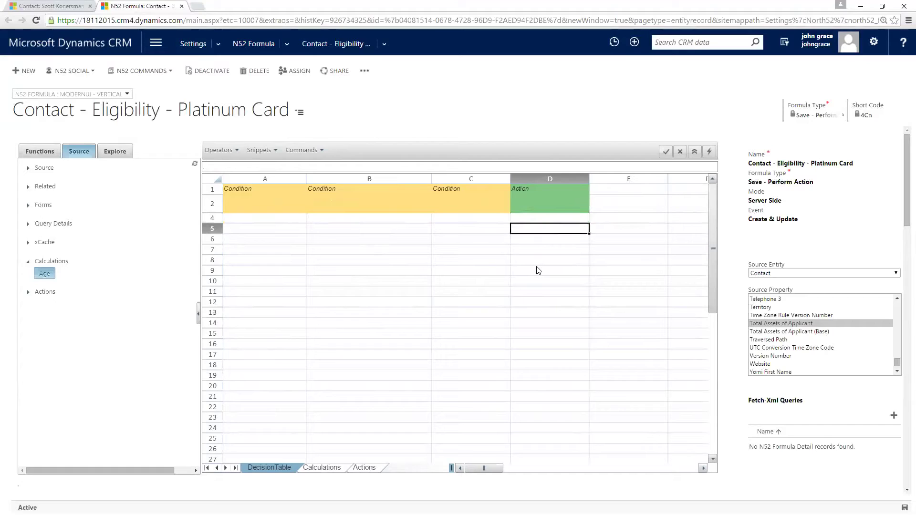
# Step: Set the first condition heading in row 2 to the contact's Annual Income source field
pyautogui.click(260, 202)
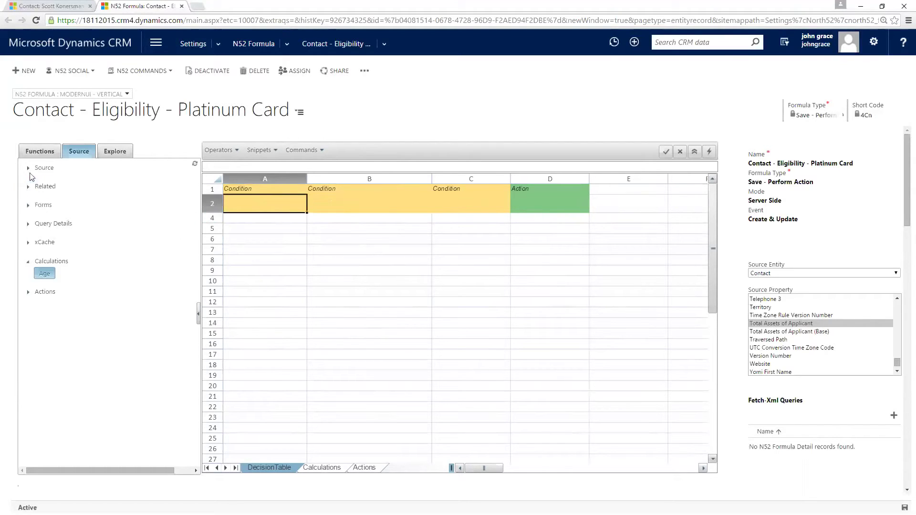
pyautogui.click(52, 168)
pyautogui.moveTo(194, 189); pyautogui.dragTo(189, 276)
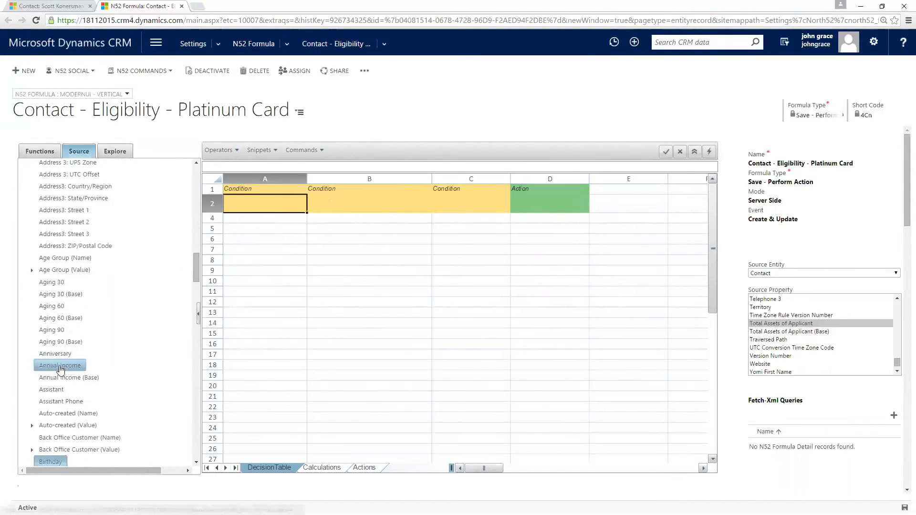
pyautogui.moveTo(59, 366); pyautogui.dragTo(268, 210)
# Step: Set the second and third condition headings to the Total Assets of Applicant and Credit Score source fields
pyautogui.click(326, 205)
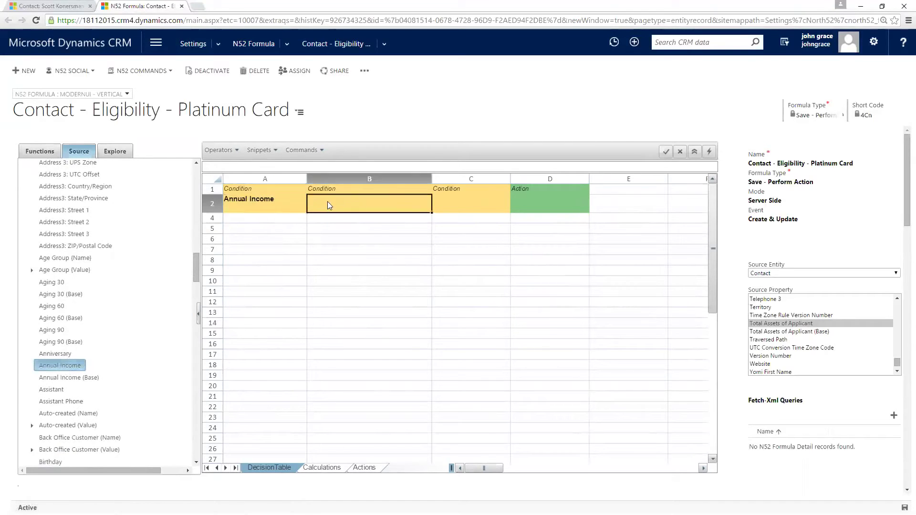
pyautogui.moveTo(196, 275); pyautogui.dragTo(205, 434)
pyautogui.doubleClick(90, 352)
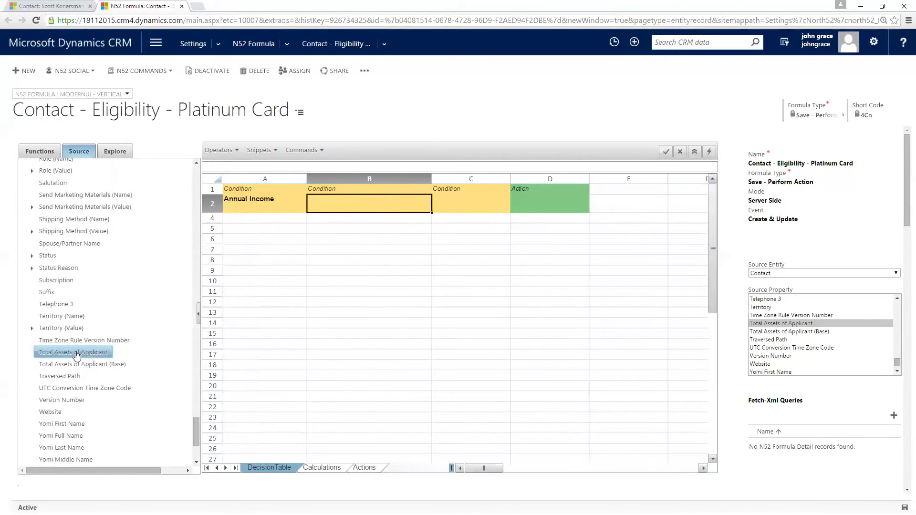
pyautogui.click(467, 210)
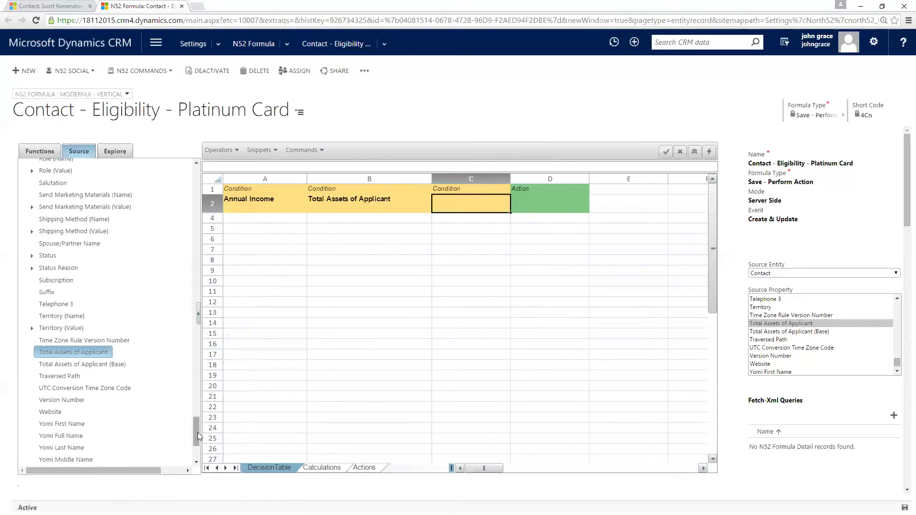
pyautogui.moveTo(195, 432); pyautogui.dragTo(197, 300)
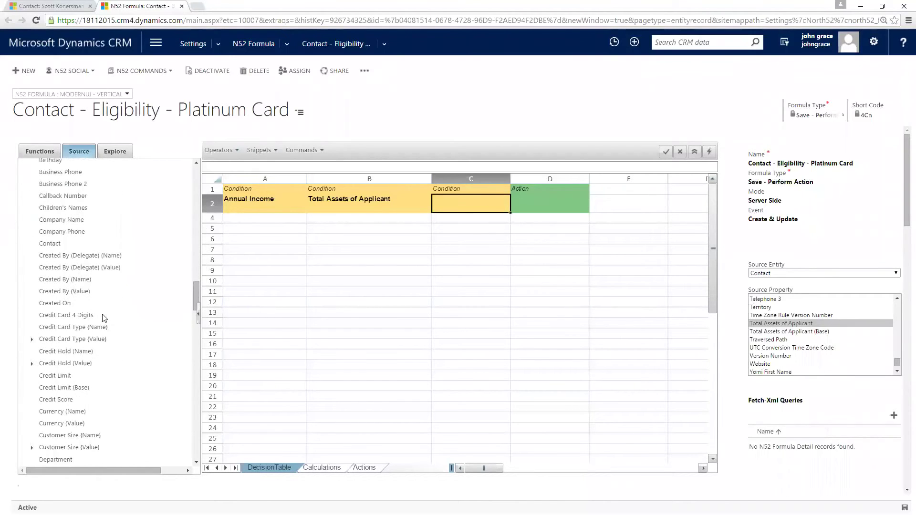
pyautogui.moveTo(56, 400); pyautogui.dragTo(407, 205)
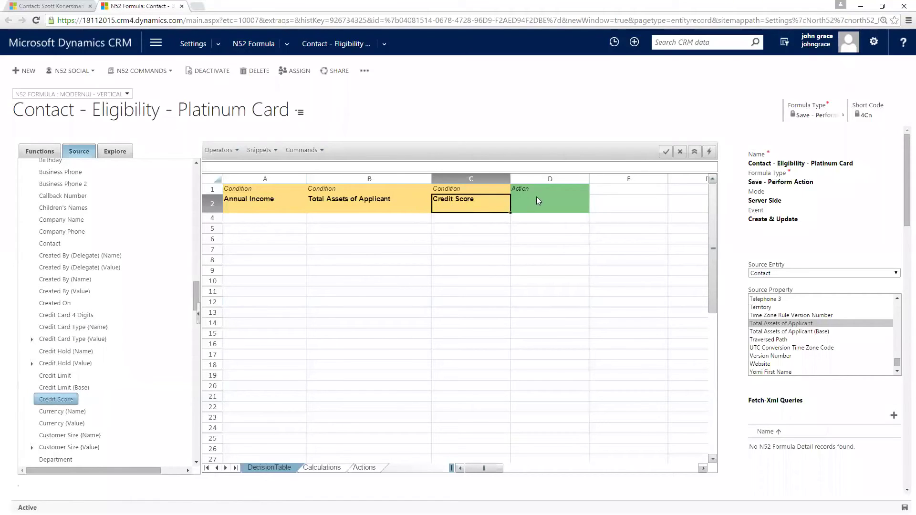
# Step: Paste the copied annual income, total assets and credit score condition values into the table from row 4
pyautogui.click(282, 221)
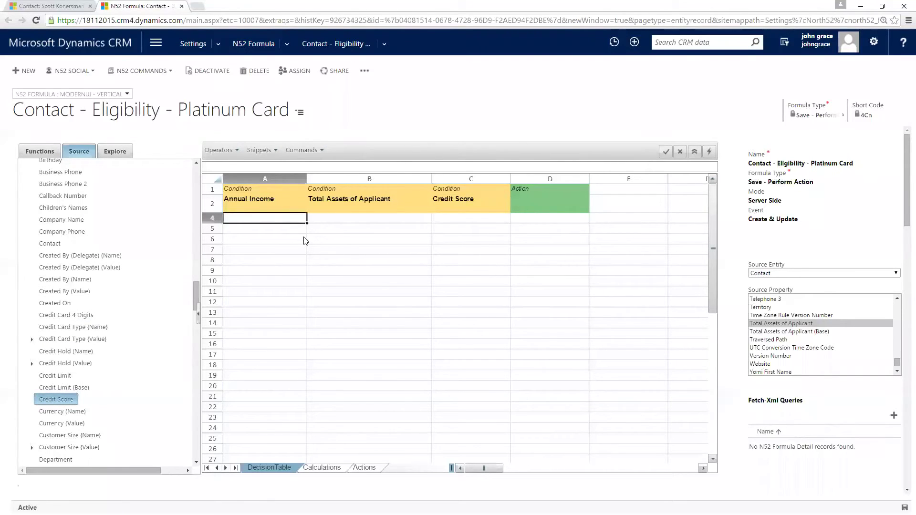
pyautogui.hotkey('ctrl', 'v')
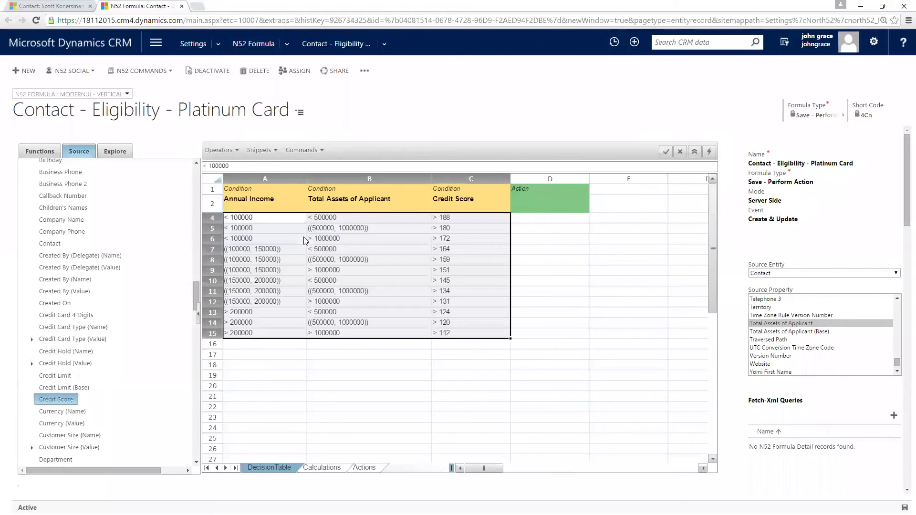
pyautogui.click(334, 231)
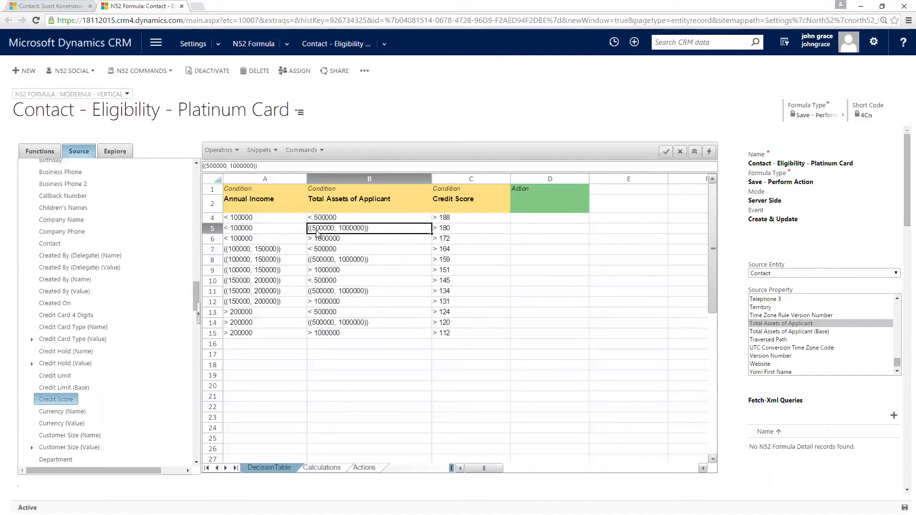
# Step: Set the action heading to Credit Card Type (Value) and fill its Platinum option into the action column for rows 4 to 15
pyautogui.click(526, 200)
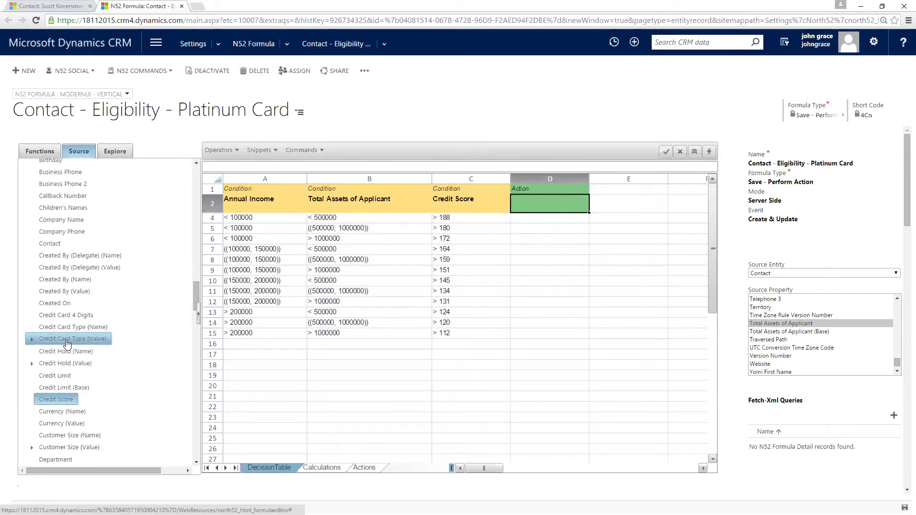
pyautogui.doubleClick(67, 340)
pyautogui.click(526, 220)
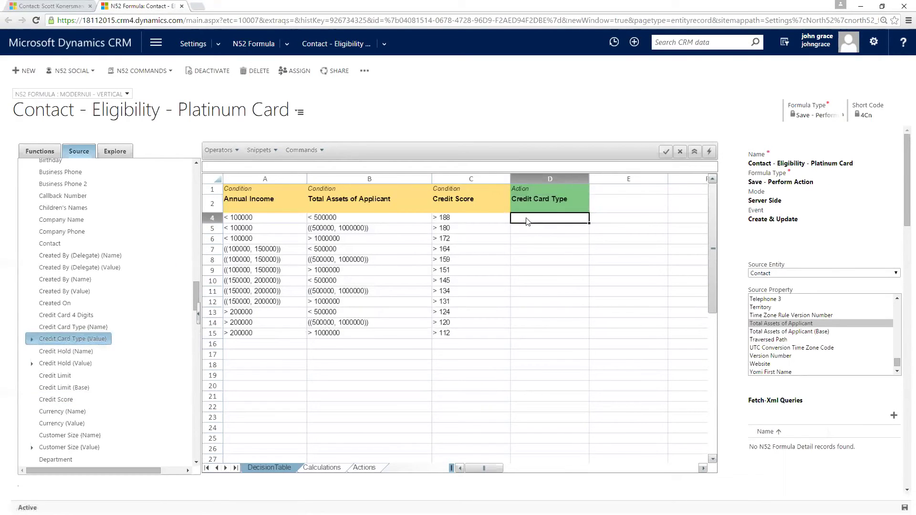
pyautogui.click(52, 340)
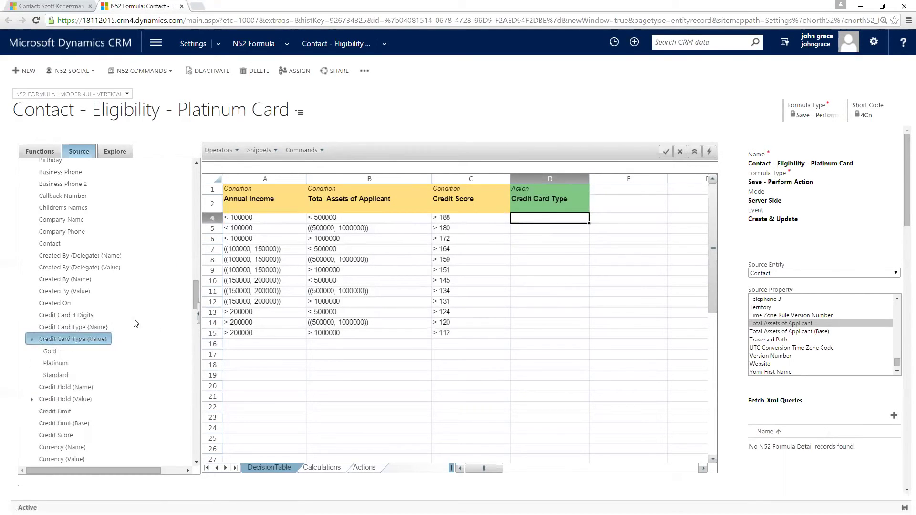
pyautogui.doubleClick(57, 366)
pyautogui.click(547, 259)
pyautogui.click(561, 220)
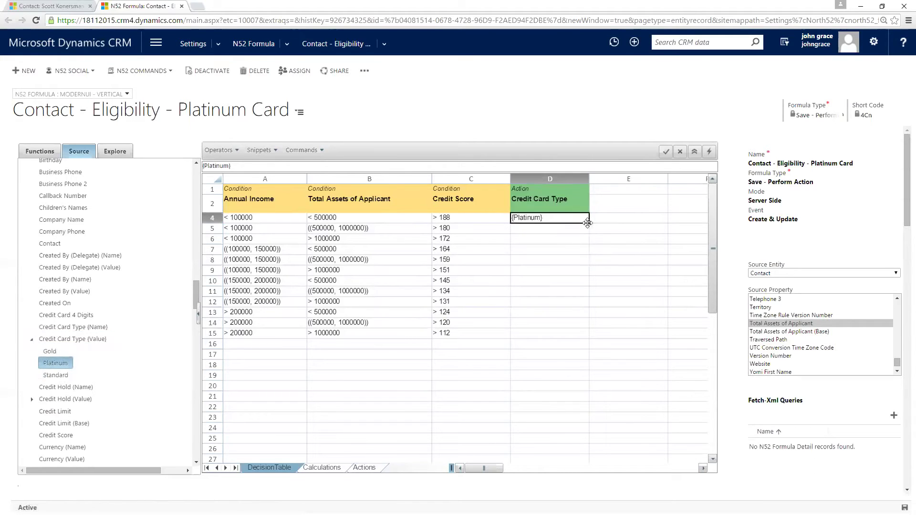
pyautogui.moveTo(588, 223); pyautogui.dragTo(579, 335)
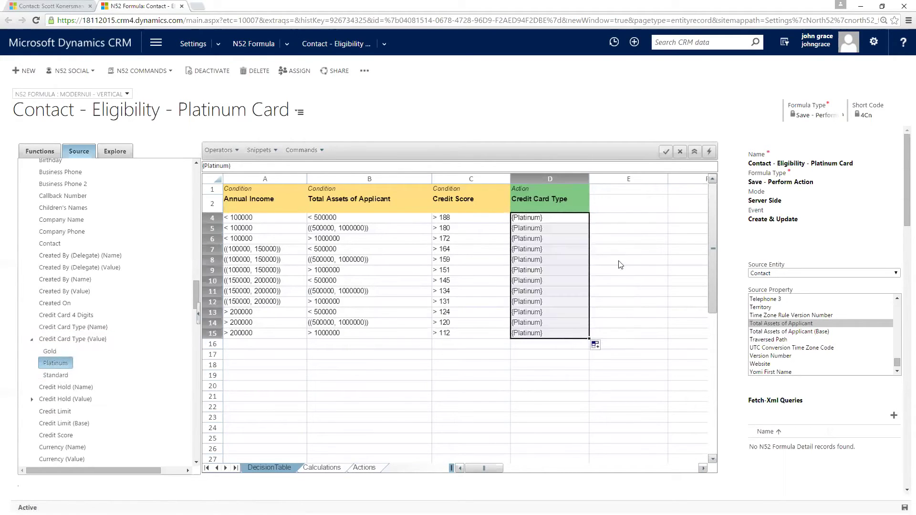
pyautogui.click(486, 266)
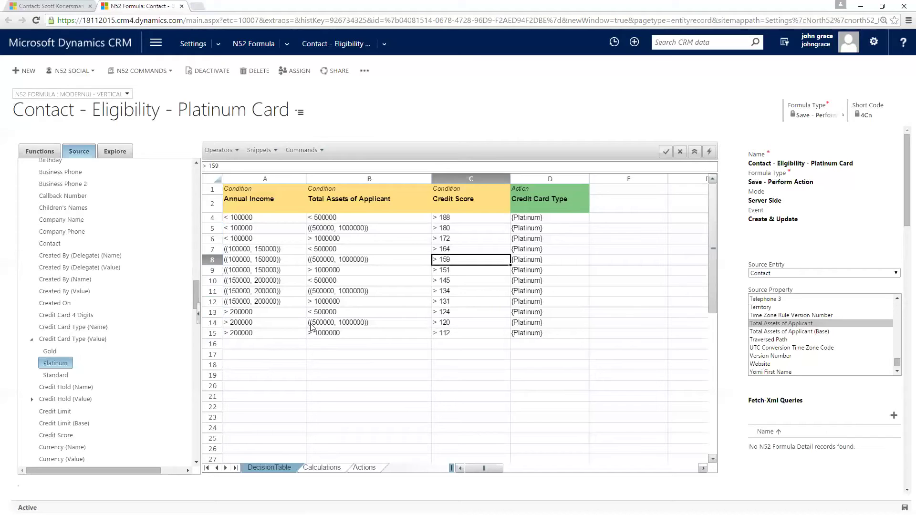
# Step: Insert a condition column before Annual Income and set its heading to the Age calculation
pyautogui.rightClick(274, 356)
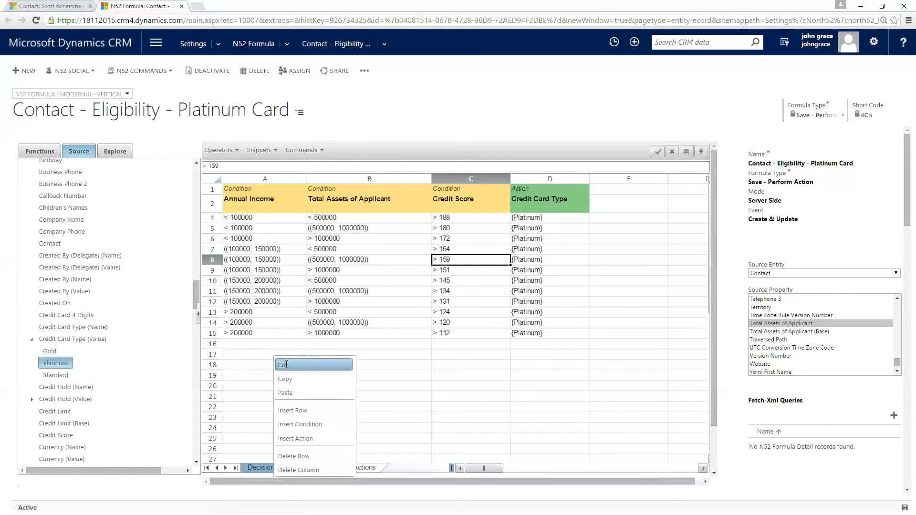
pyautogui.click(319, 423)
pyautogui.click(243, 197)
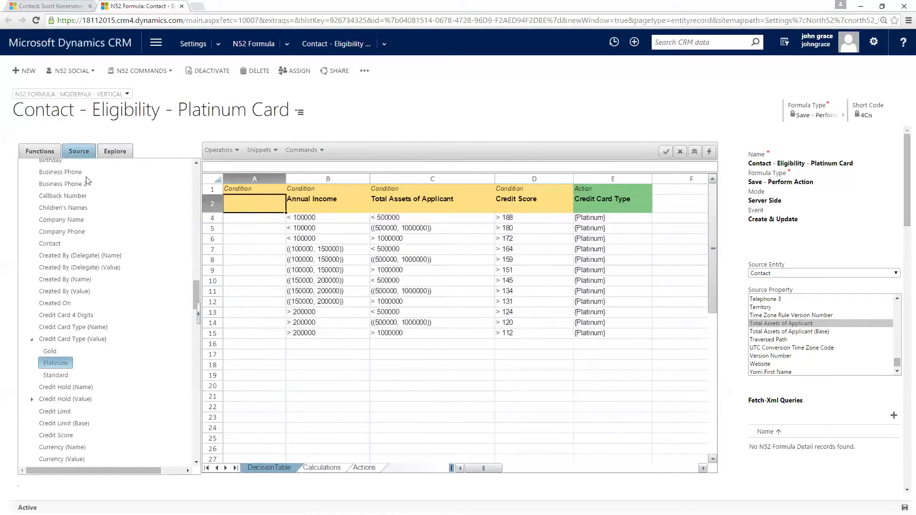
pyautogui.scroll(2, 200, 263)
pyautogui.scroll(10, 200, 263)
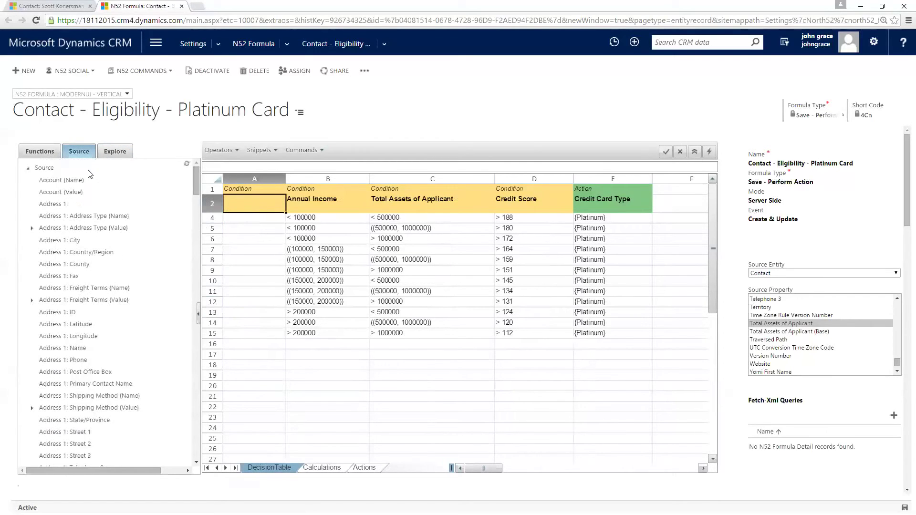
pyautogui.click(27, 168)
pyautogui.doubleClick(46, 275)
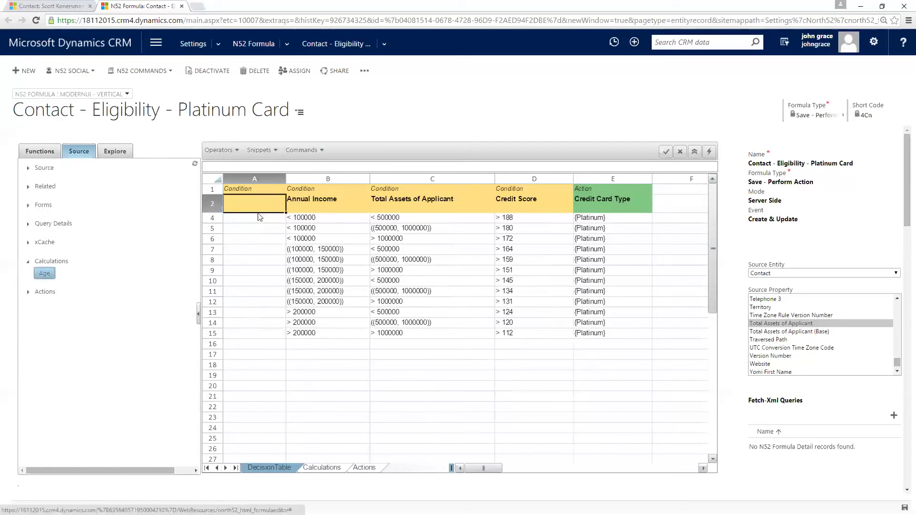
# Step: Enter >18 as the Age condition in row 4 and fill it down to row 15
pyautogui.click(243, 221)
pyautogui.write('>18')
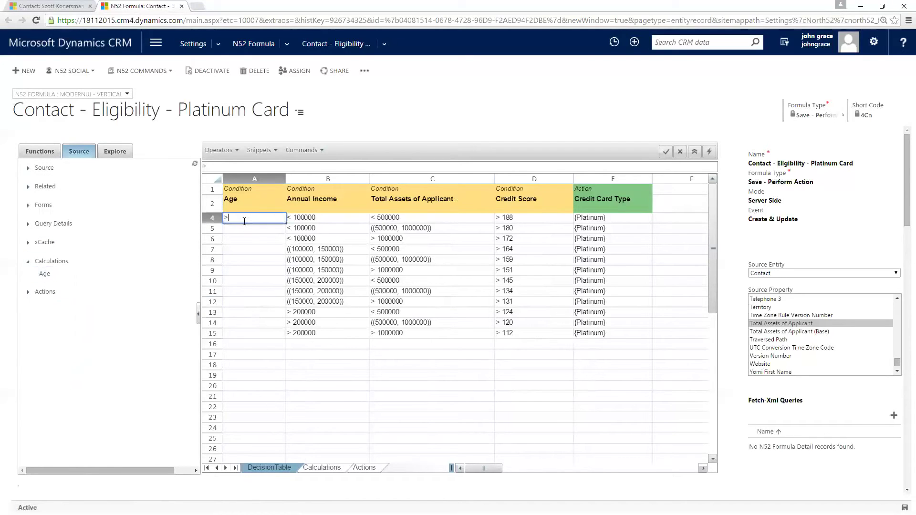
pyautogui.press('Return')
pyautogui.click(245, 221)
pyautogui.moveTo(285, 223); pyautogui.dragTo(277, 333)
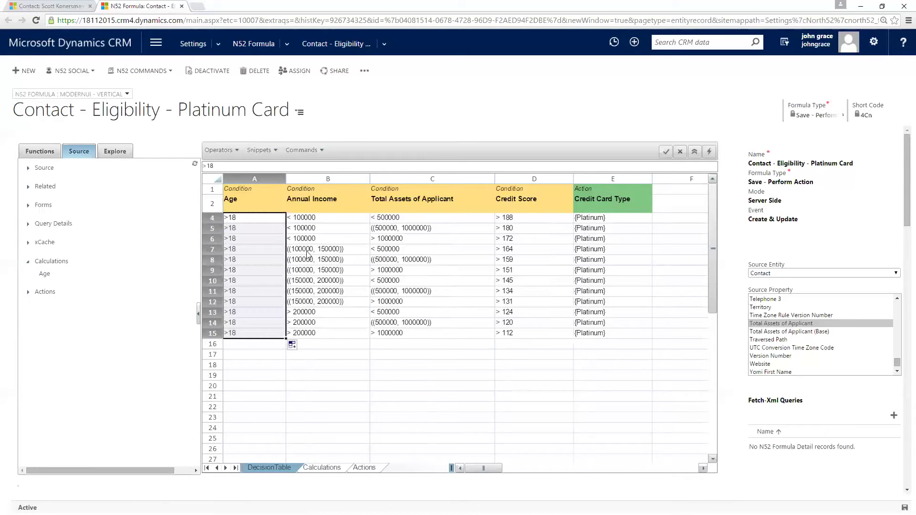
pyautogui.click(327, 345)
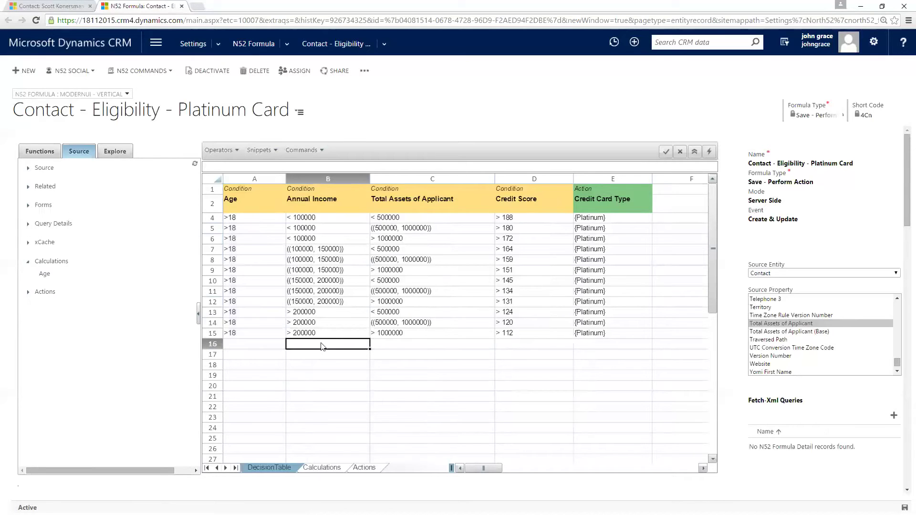
pyautogui.click(404, 355)
# Step: Widen the table area and add an action named SendPaperWork in row 2 of the Actions sheet
pyautogui.moveTo(201, 272); pyautogui.dragTo(162, 267)
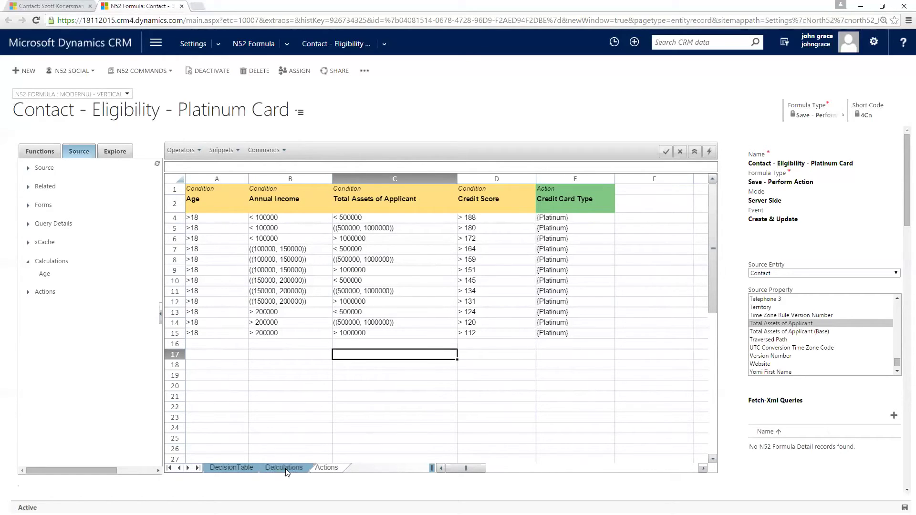
pyautogui.click(326, 469)
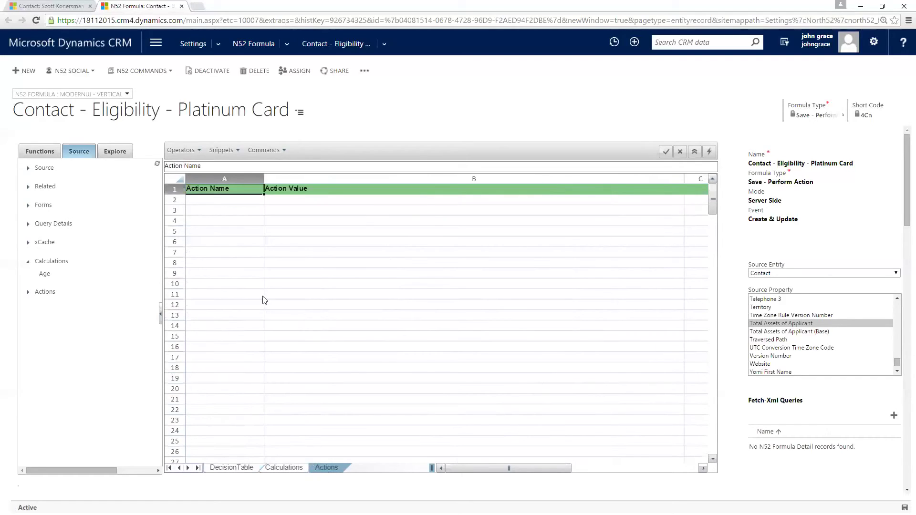
pyautogui.click(206, 202)
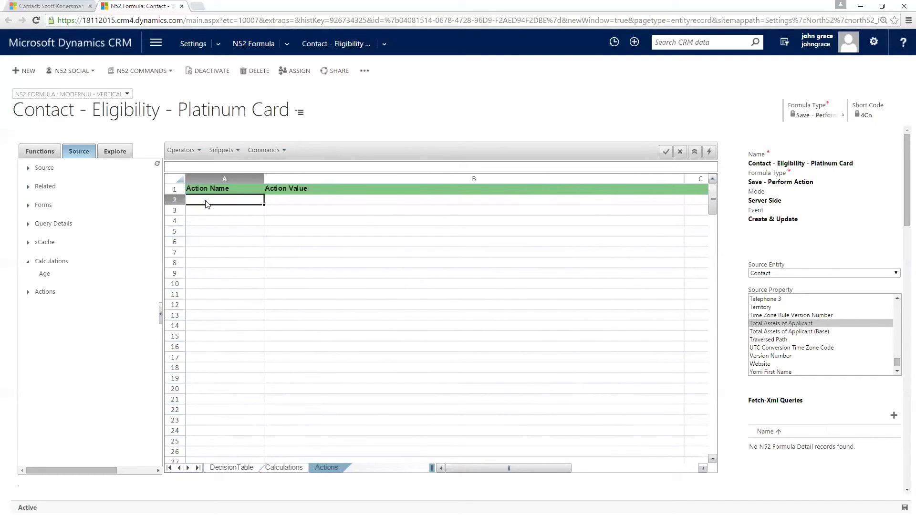
pyautogui.write('SendPaperWork')
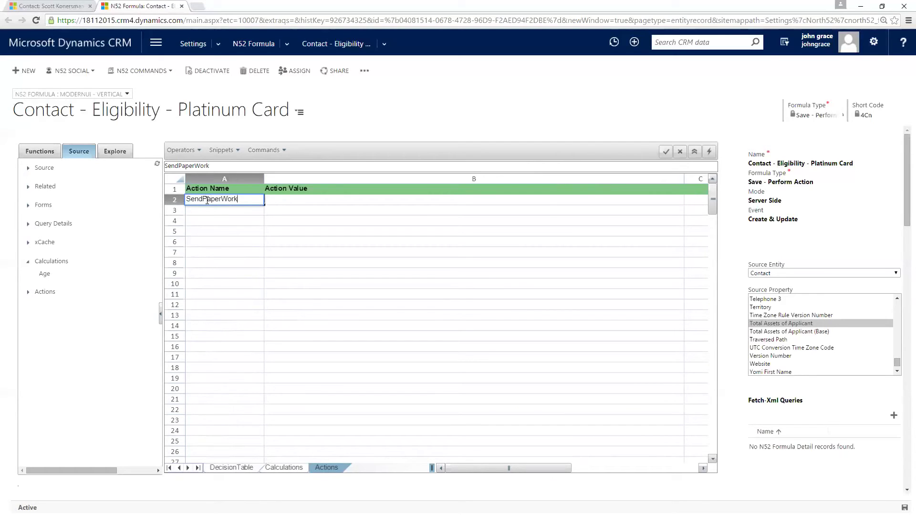
# Step: Search the functions for workflow and insert ExecuteWorkflow as the action value for SendPaperWork
pyautogui.click(278, 203)
pyautogui.click(47, 156)
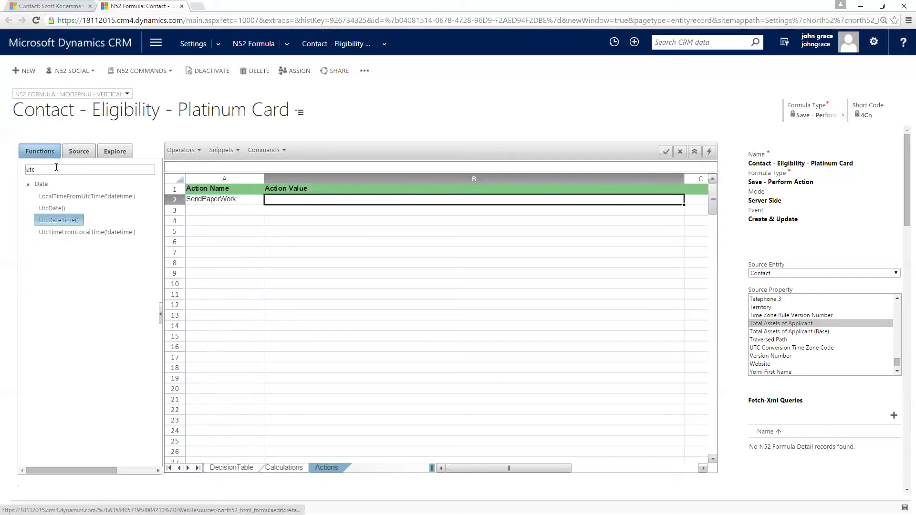
pyautogui.moveTo(38, 169); pyautogui.dragTo(3, 168)
pyautogui.write('exect')
pyautogui.press('BackSpace')
pyautogui.press('BackSpace')
pyautogui.press('BackSpace')
pyautogui.press('BackSpace')
pyautogui.press('BackSpace')
pyautogui.write('workflow')
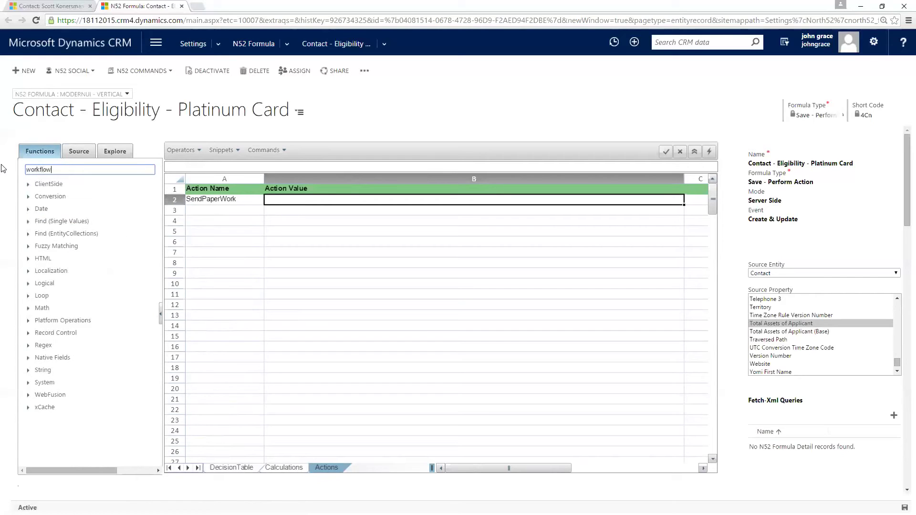
pyautogui.click(27, 197)
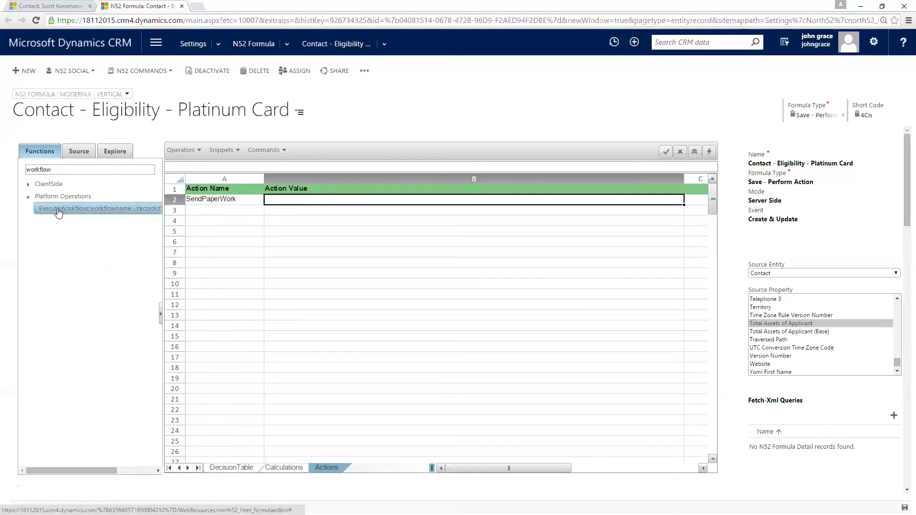
pyautogui.doubleClick(59, 210)
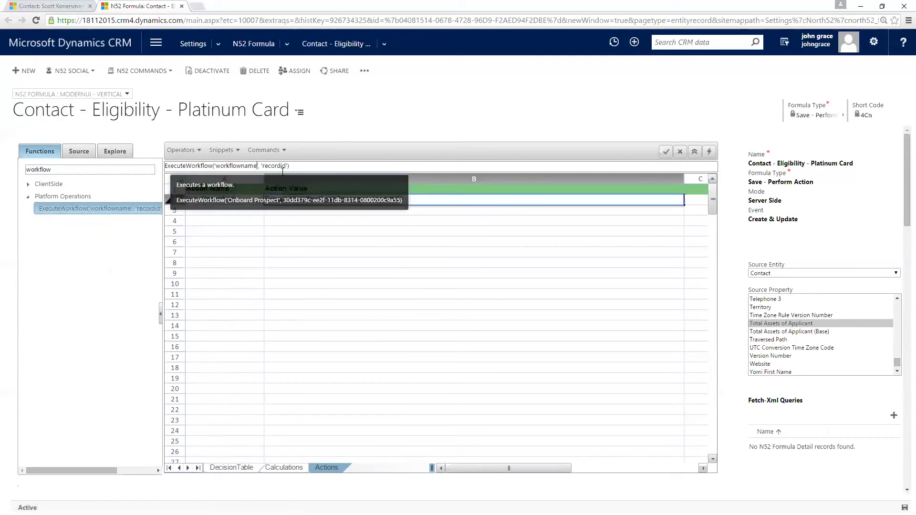
# Step: Replace the workflowname placeholder in the ExecuteWorkflow call with SendPaperWork
pyautogui.press('BackSpace')
pyautogui.press('BackSpace')
pyautogui.press('BackSpace')
pyautogui.press('BackSpace')
pyautogui.press('BackSpace')
pyautogui.press('BackSpace')
pyautogui.press('BackSpace')
pyautogui.press('BackSpace')
pyautogui.press('BackSpace')
pyautogui.press('BackSpace')
pyautogui.press('BackSpace')
pyautogui.press('BackSpace')
pyautogui.write('Send')
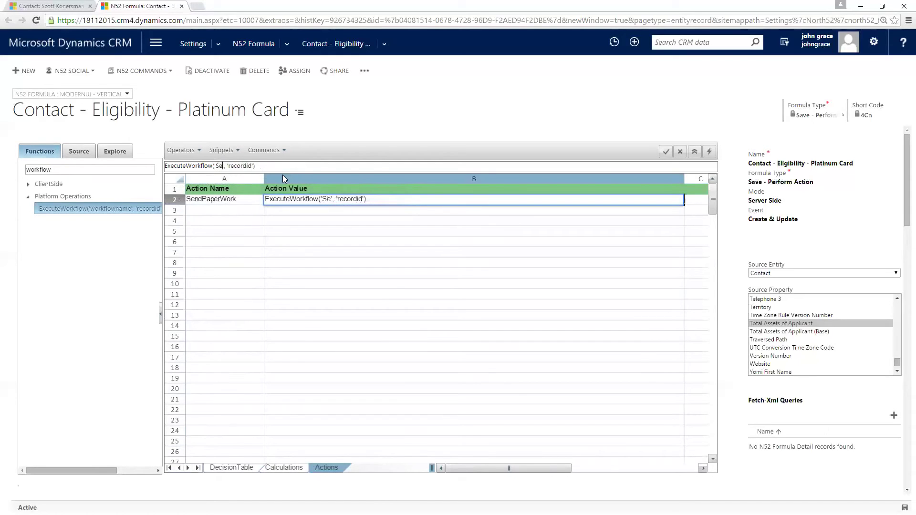
pyautogui.write('Paper')
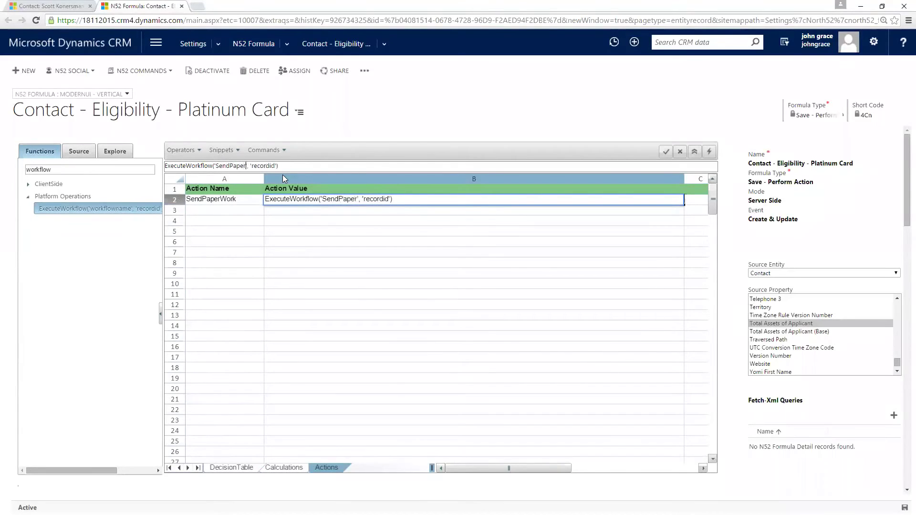
pyautogui.write('Work')
# Step: Replace the 'recordid' placeholder in the SendPaperWork ExecuteWorkflow call with the Contact source field, [contact.contactid]
pyautogui.click(290, 165)
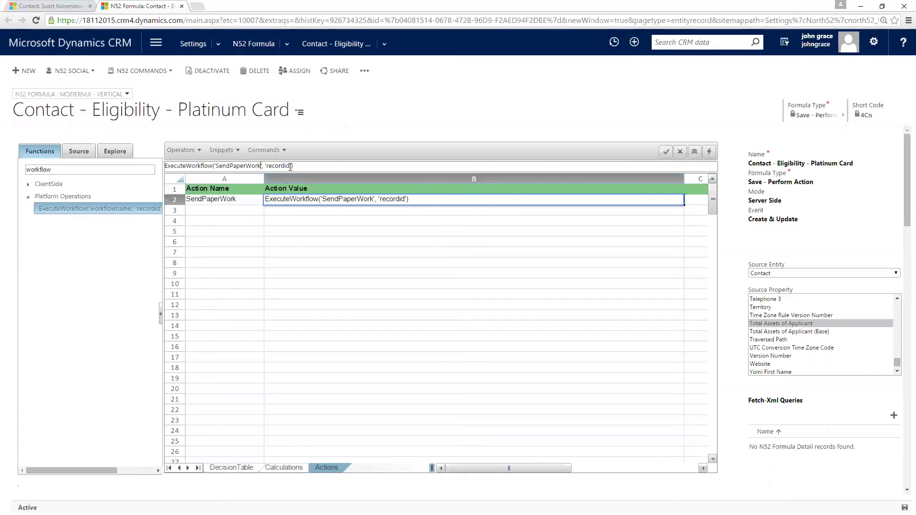
pyautogui.press('BackSpace')
pyautogui.press('BackSpace')
pyautogui.press('BackSpace')
pyautogui.press('BackSpace')
pyautogui.press('BackSpace')
pyautogui.press('BackSpace')
pyautogui.press('BackSpace')
pyautogui.press('BackSpace')
pyautogui.press('BackSpace')
pyautogui.press('BackSpace')
pyautogui.click(78, 151)
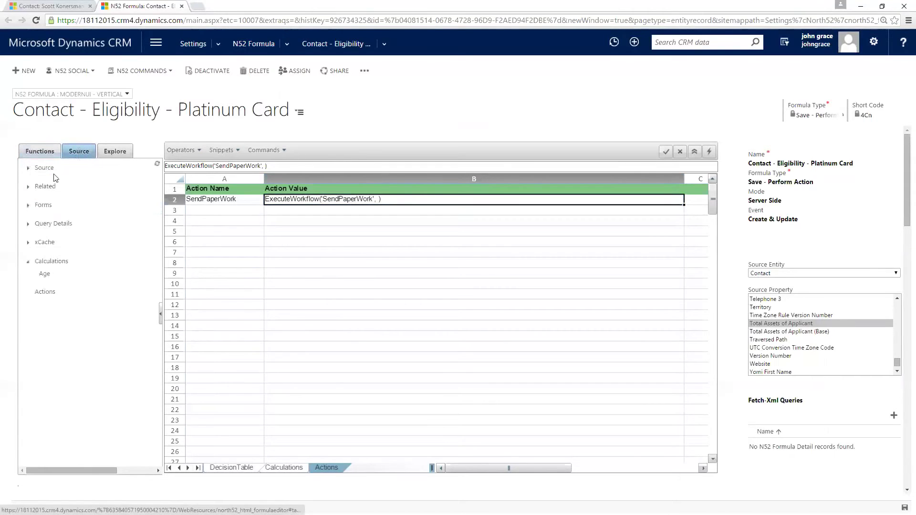
pyautogui.click(28, 168)
pyautogui.moveTo(160, 178); pyautogui.dragTo(159, 294)
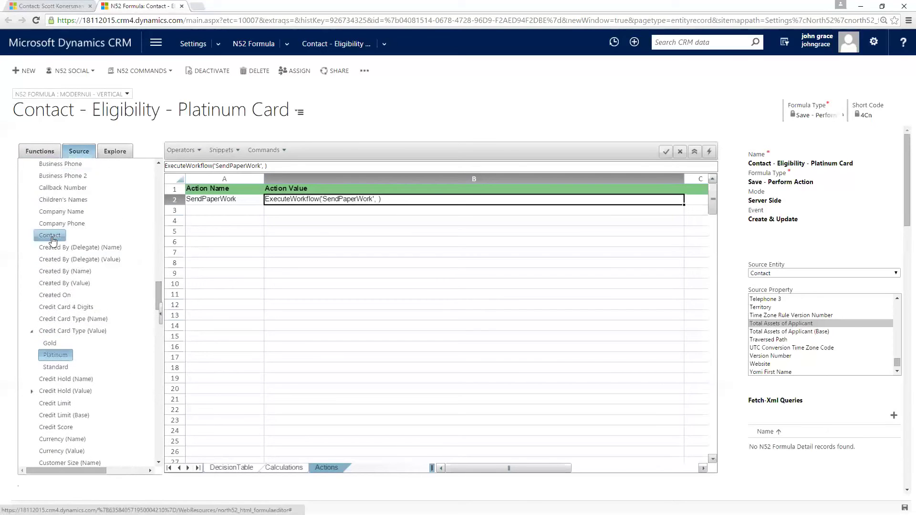
pyautogui.doubleClick(53, 236)
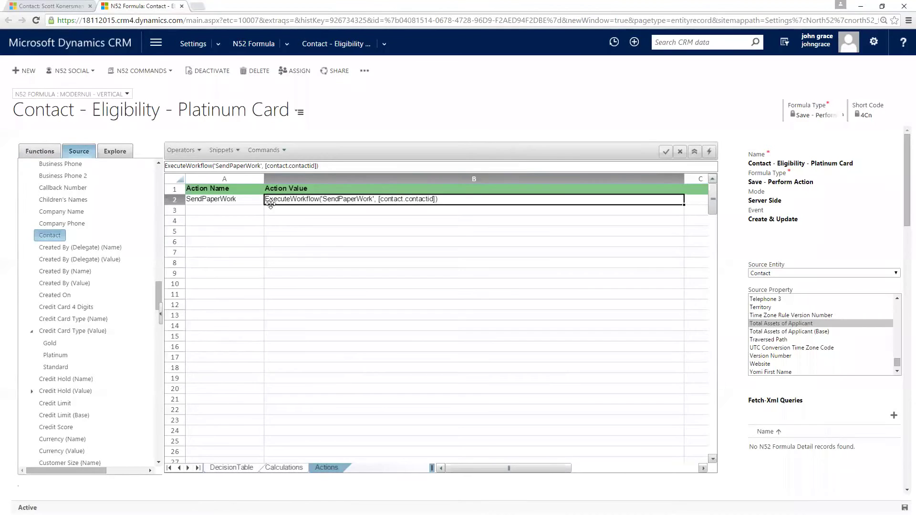
pyautogui.click(241, 204)
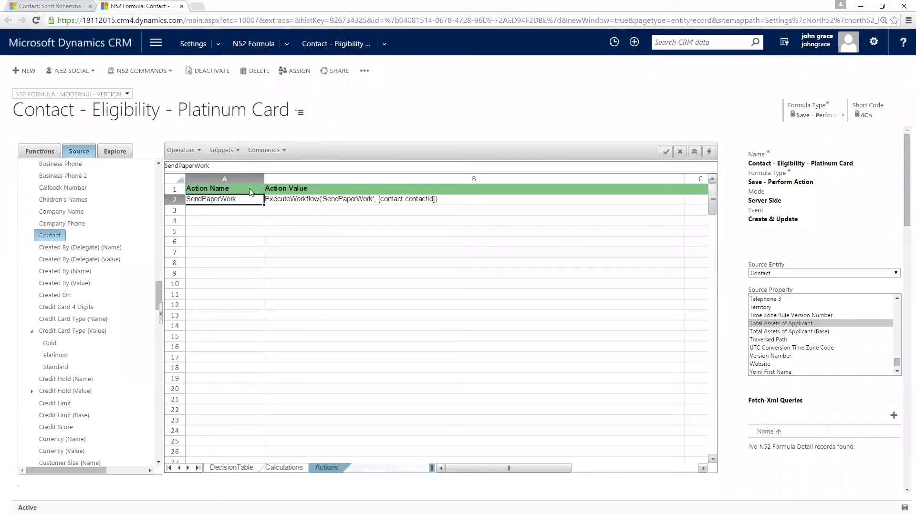
# Step: Insert a second action column after Credit Card Type in the DecisionTable sheet
pyautogui.click(234, 465)
pyautogui.rightClick(496, 359)
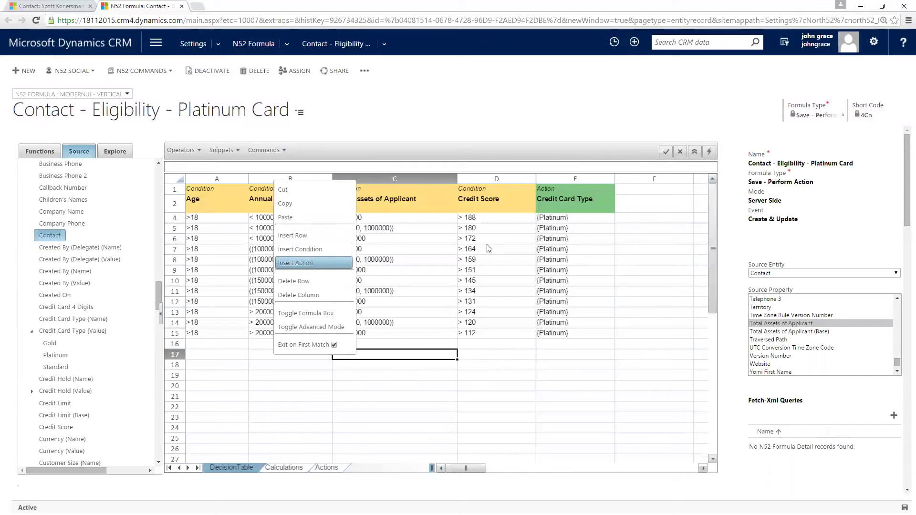
pyautogui.click(313, 262)
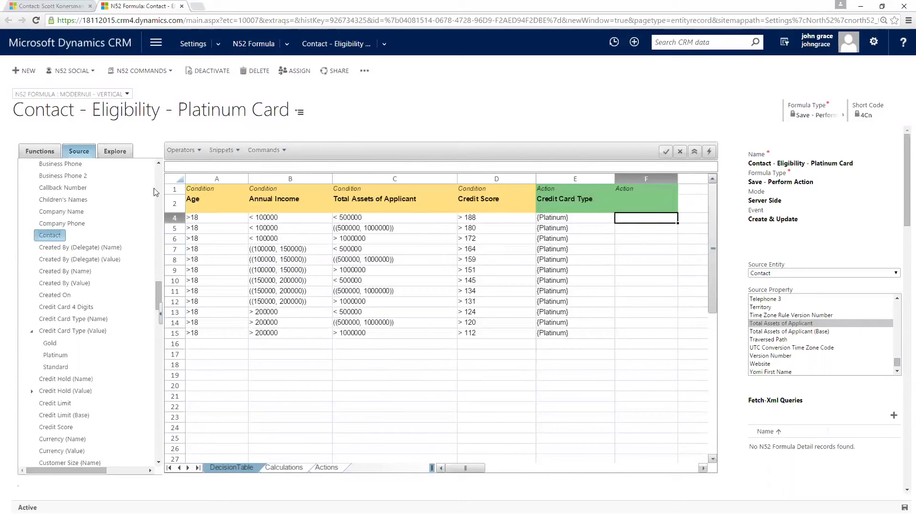
# Step: Insert the SendPaperWork action in row 4 of the new action column and fill it down to row 15
pyautogui.scroll(15, 158, 177)
pyautogui.click(46, 179)
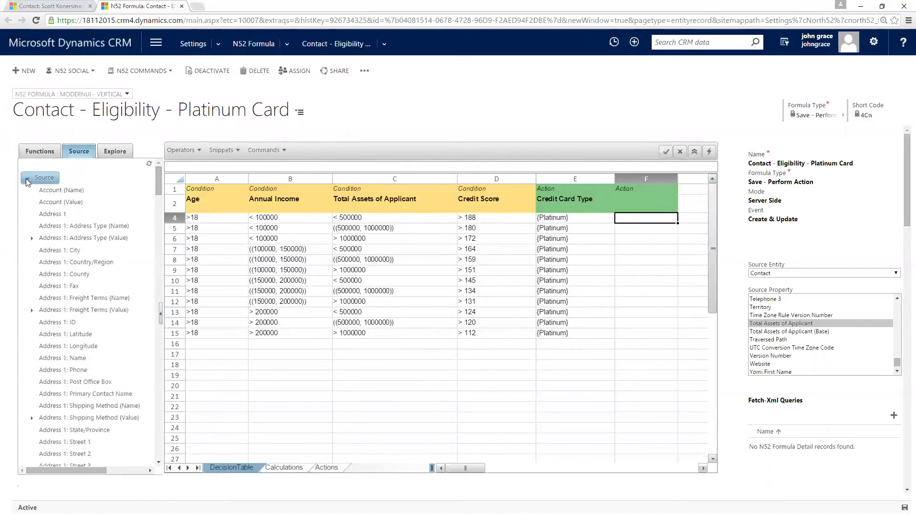
pyautogui.click(26, 179)
pyautogui.click(27, 292)
pyautogui.doubleClick(61, 304)
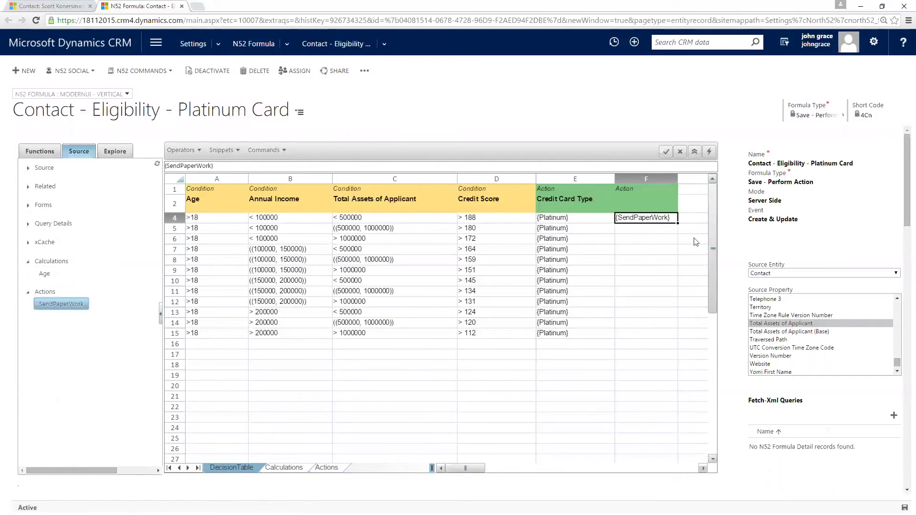
pyautogui.moveTo(678, 223); pyautogui.dragTo(661, 332)
pyautogui.click(597, 243)
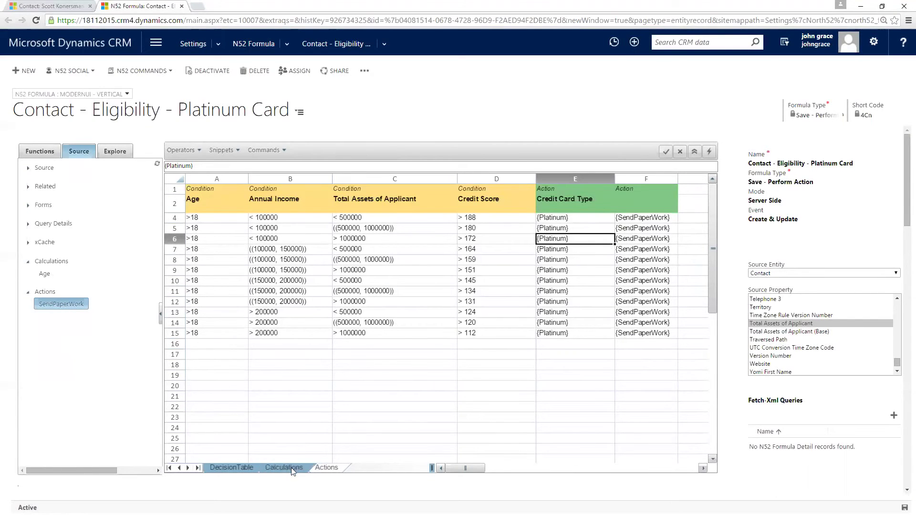
# Step: Add an action named SendPaperWorkBigSpender in row 3 of the Actions sheet
pyautogui.click(325, 468)
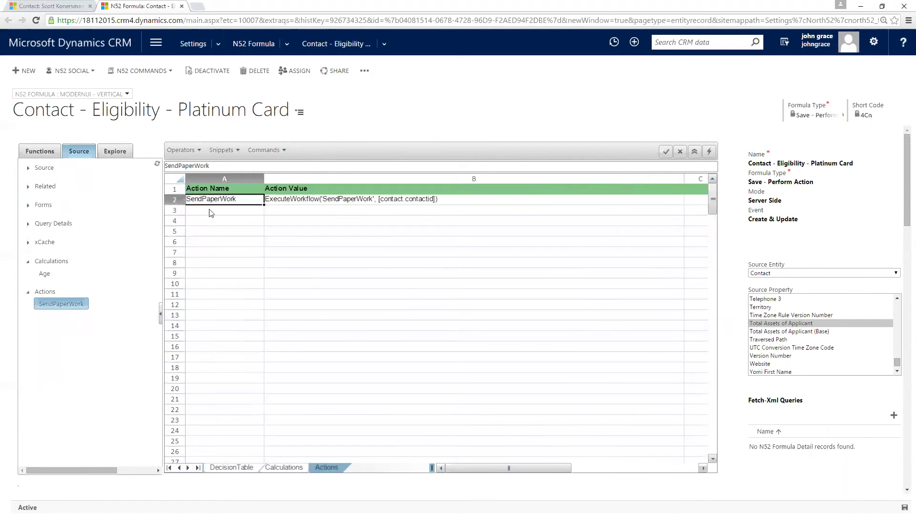
pyautogui.press('Down')
pyautogui.write('SendPaperWork')
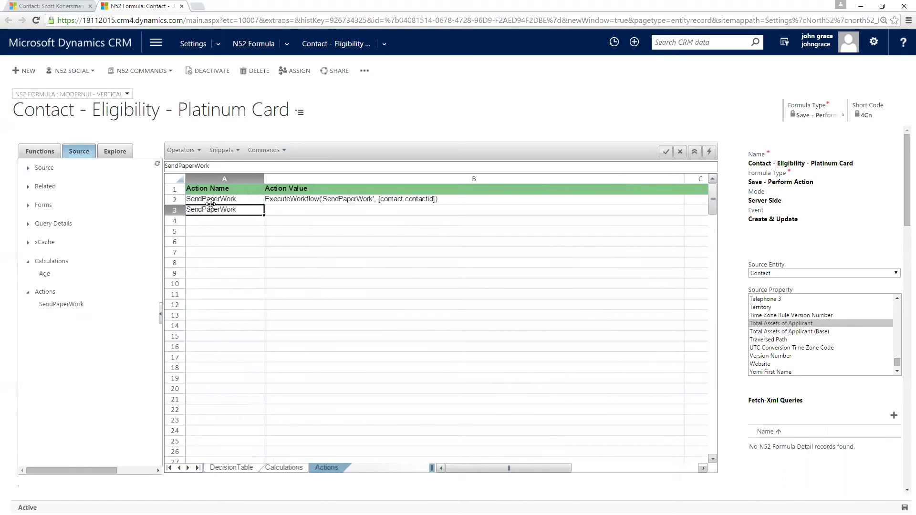
pyautogui.click(216, 167)
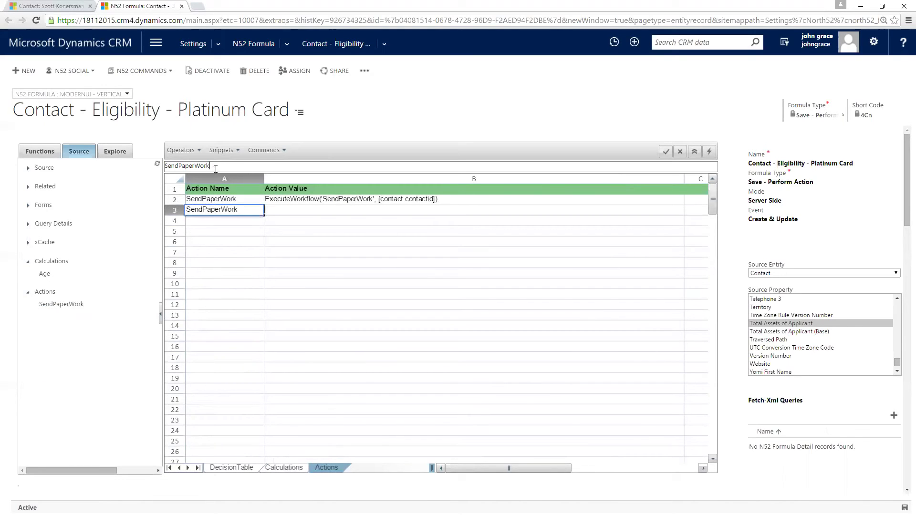
pyautogui.write('BigSpender')
pyautogui.press('Return')
# Step: Copy the row 2 action value into row 3 and change its workflow name to SendPaperWorkBigSpender
pyautogui.press('Up')
pyautogui.press('Right')
pyautogui.press('Up')
pyautogui.hotkey('ctrl', 'c')
pyautogui.press('Down')
pyautogui.hotkey('ctrl', 'v')
pyautogui.click(263, 166)
pyautogui.write('BigSpen')
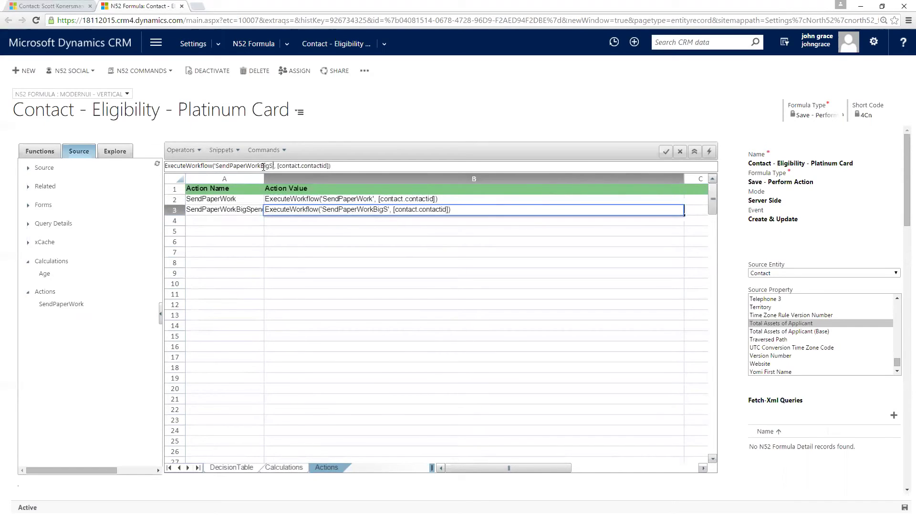
pyautogui.write('der')
pyautogui.press('Return')
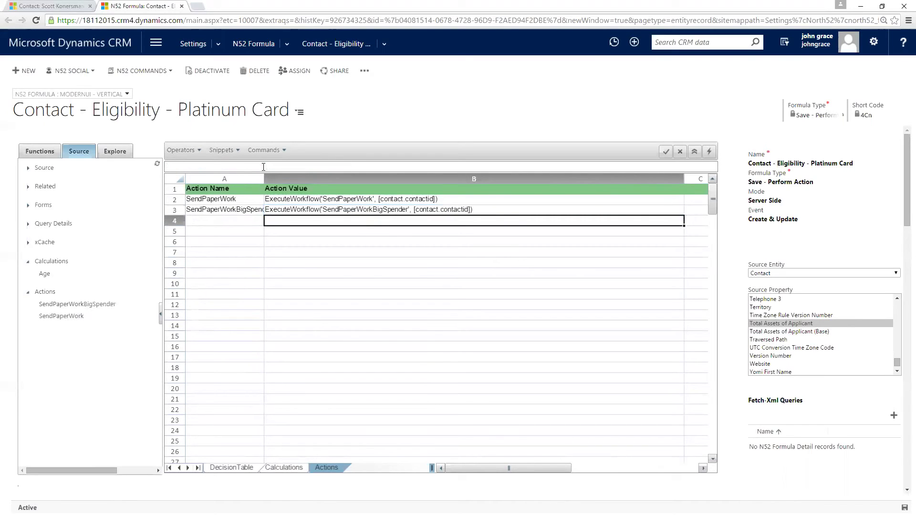
# Step: Replace the row 15 action in the DecisionTable sheet with SendPaperWorkBigSpender and fit the column width to its content
pyautogui.click(243, 468)
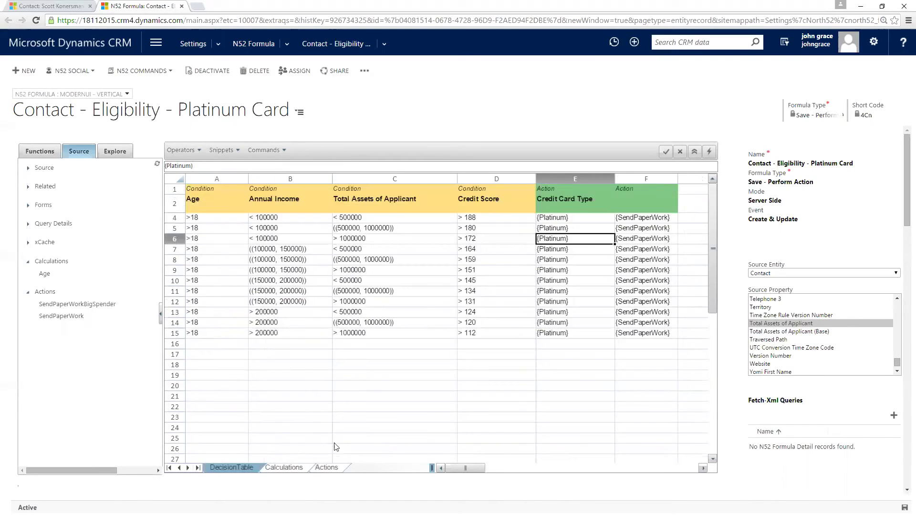
pyautogui.click(643, 333)
pyautogui.press('Delete')
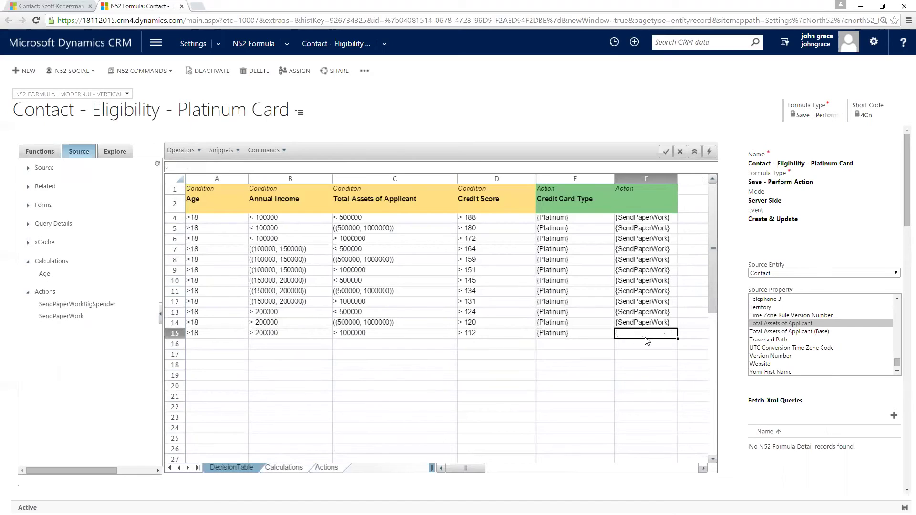
pyautogui.doubleClick(90, 305)
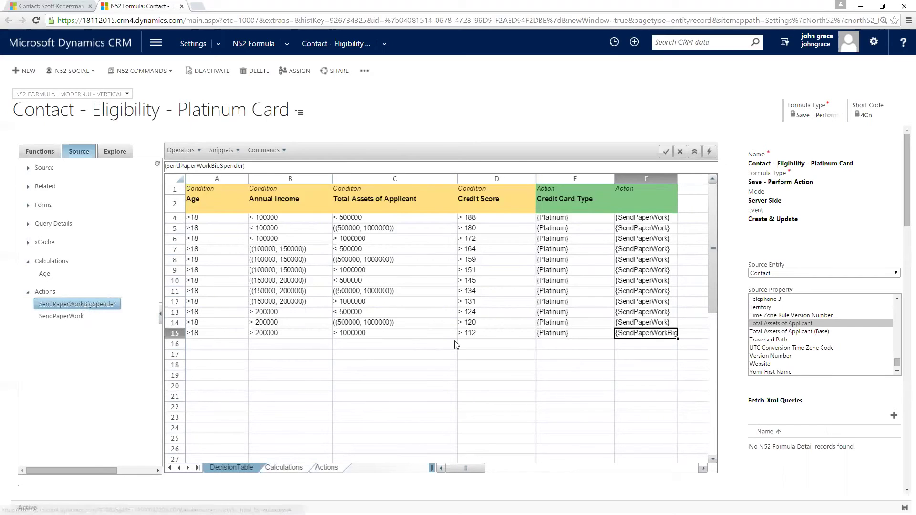
pyautogui.doubleClick(678, 179)
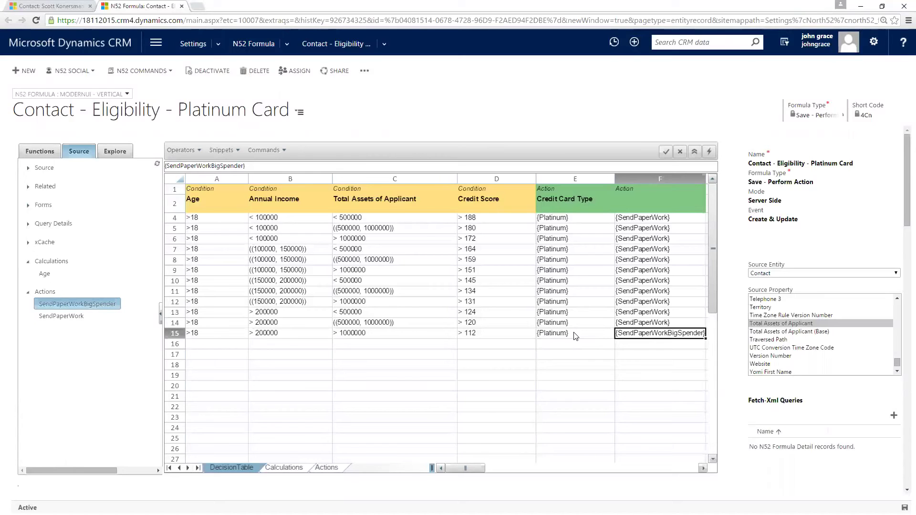
# Step: Select the Credit Score conditions in rows 4 to 15, and open the Contact - Eligibility - Gold Card formula in a new tab
pyautogui.moveTo(480, 218); pyautogui.dragTo(500, 350)
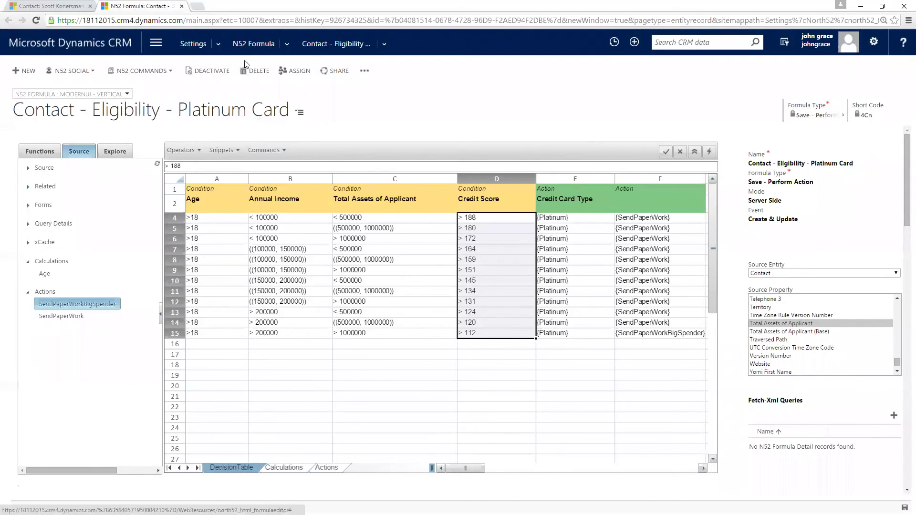
pyautogui.click(248, 44)
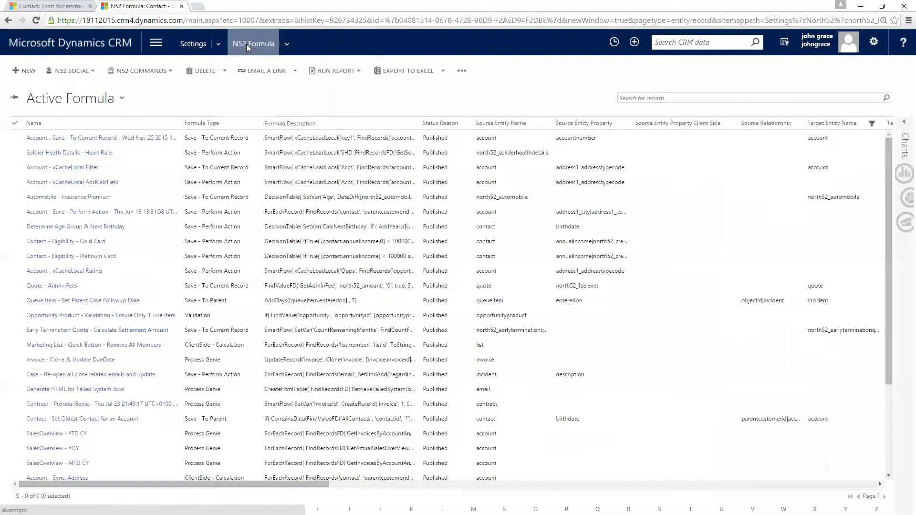
pyautogui.rightClick(131, 242)
pyautogui.click(177, 259)
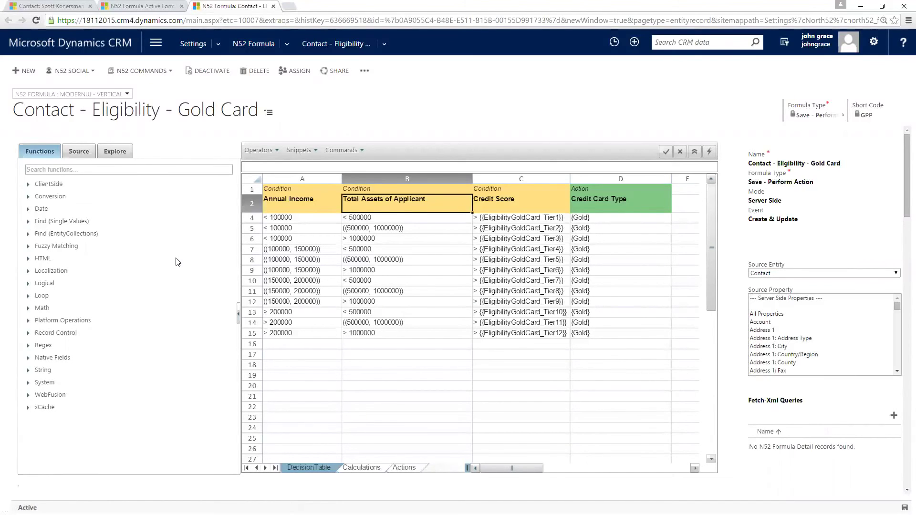
# Step: Re-enter the row 4 Credit Score condition as > followed by the EligibilityGoldCard_Tier1 xCache value
pyautogui.click(504, 219)
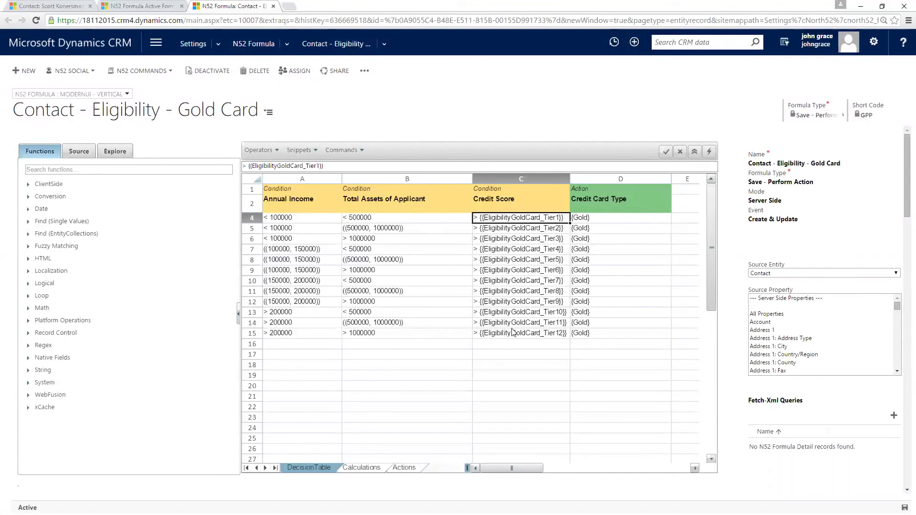
pyautogui.press('Delete')
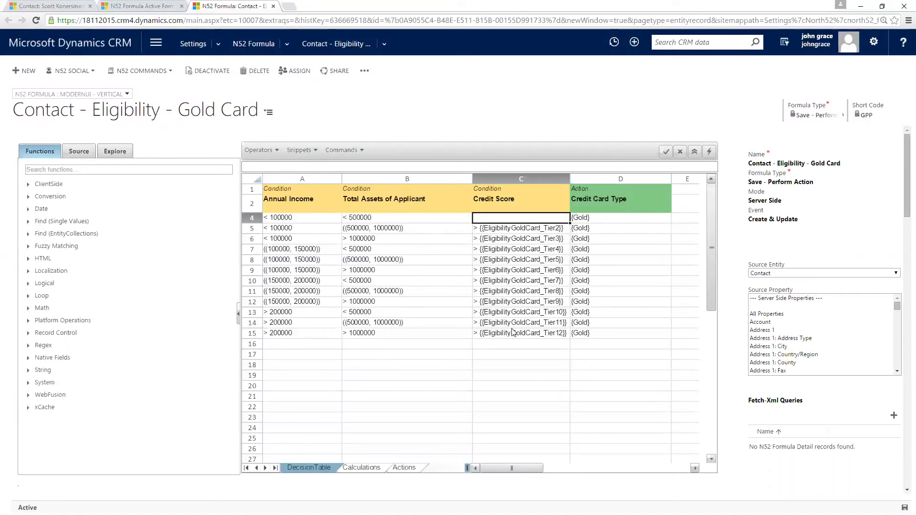
pyautogui.write('>')
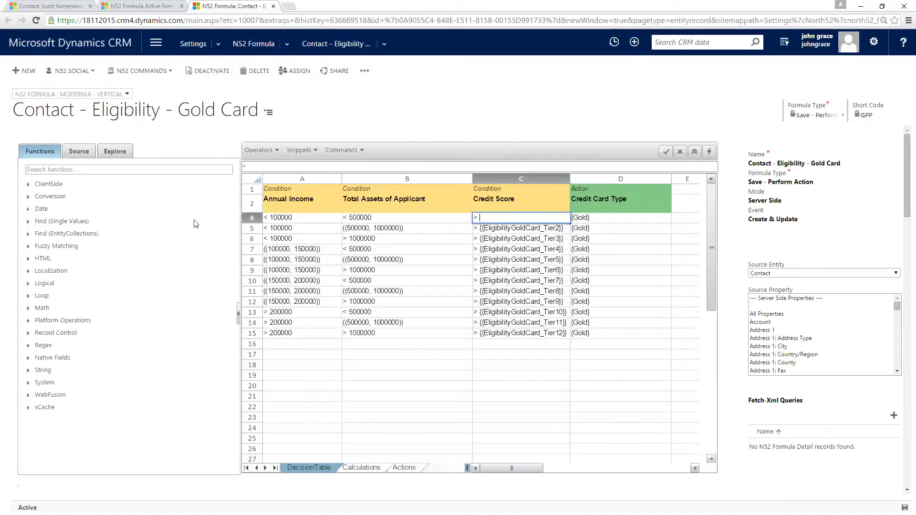
pyautogui.click(80, 156)
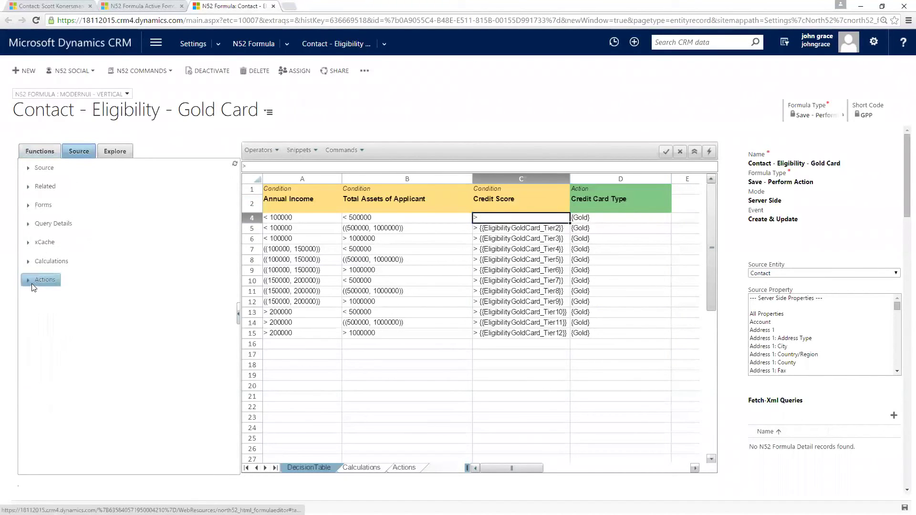
pyautogui.click(27, 243)
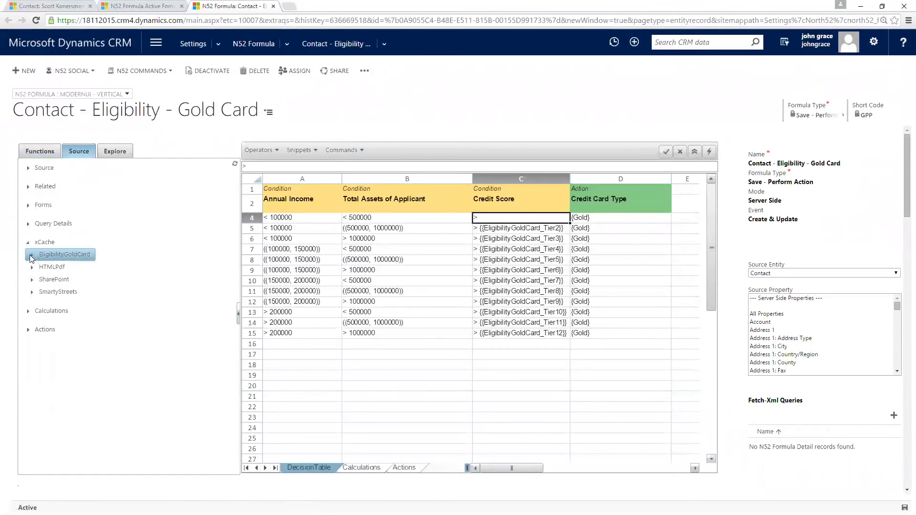
pyautogui.click(30, 256)
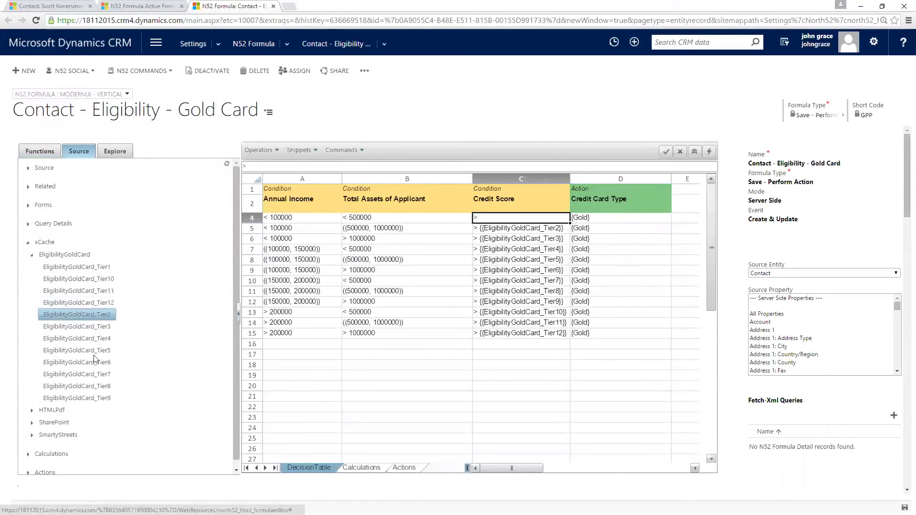
pyautogui.doubleClick(79, 268)
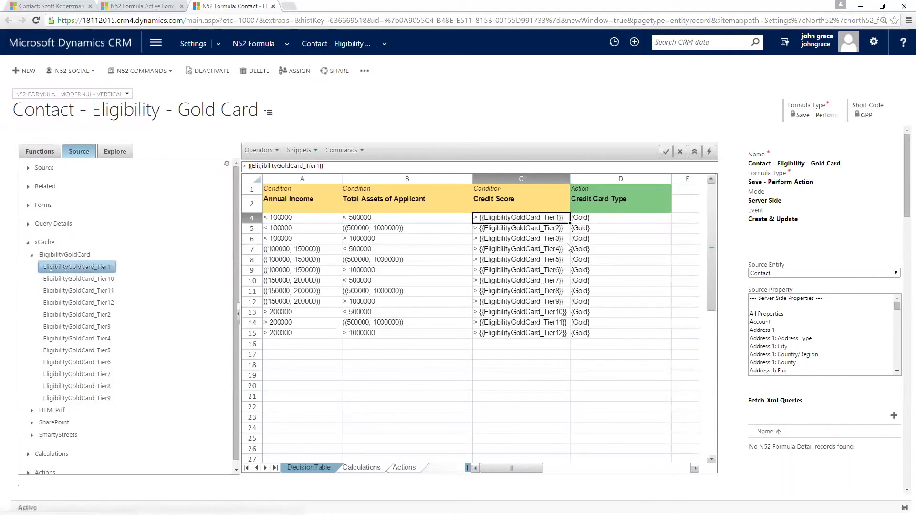
pyautogui.click(529, 231)
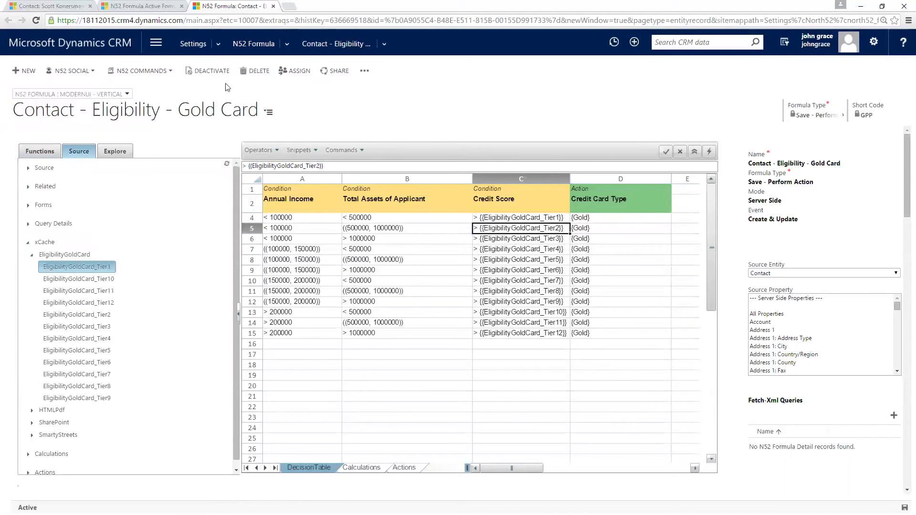
# Step: Open the N52 xCache records in the contact's browser tab and select all EligibilityGoldCard tier entries to examine their values
pyautogui.click(67, 6)
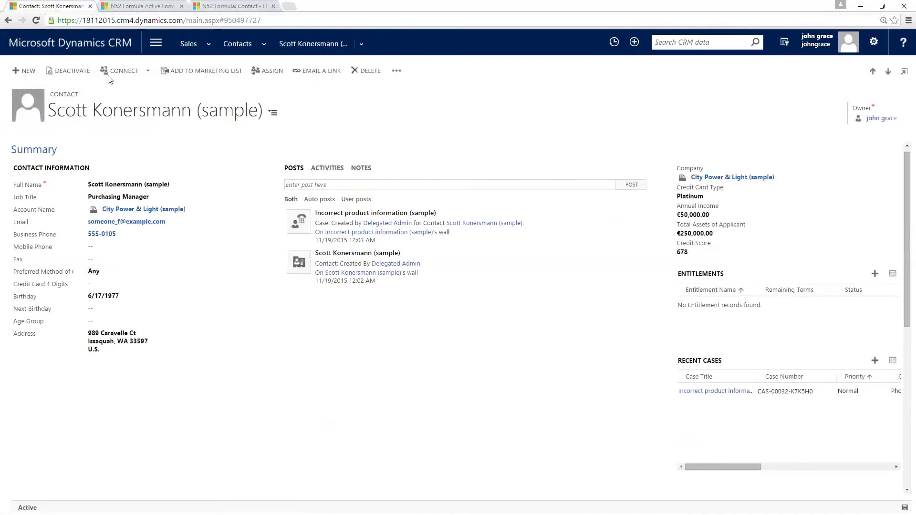
pyautogui.click(153, 45)
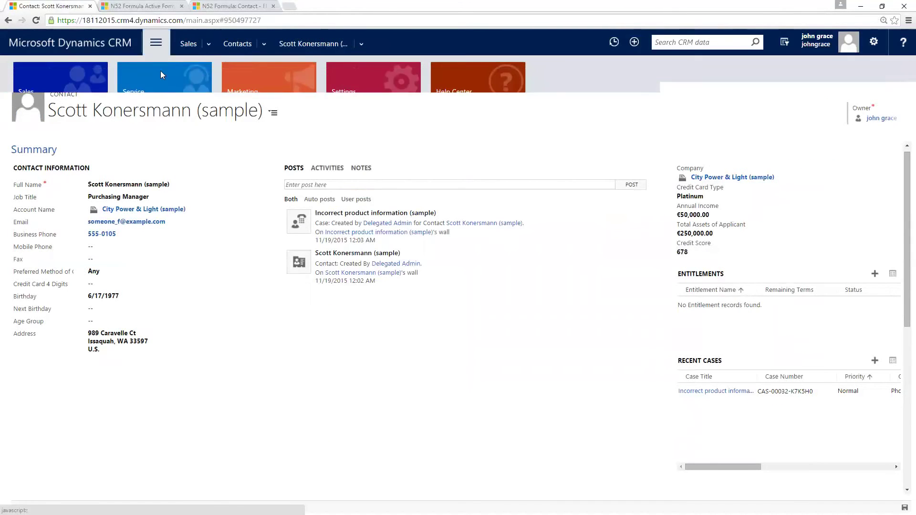
pyautogui.click(332, 82)
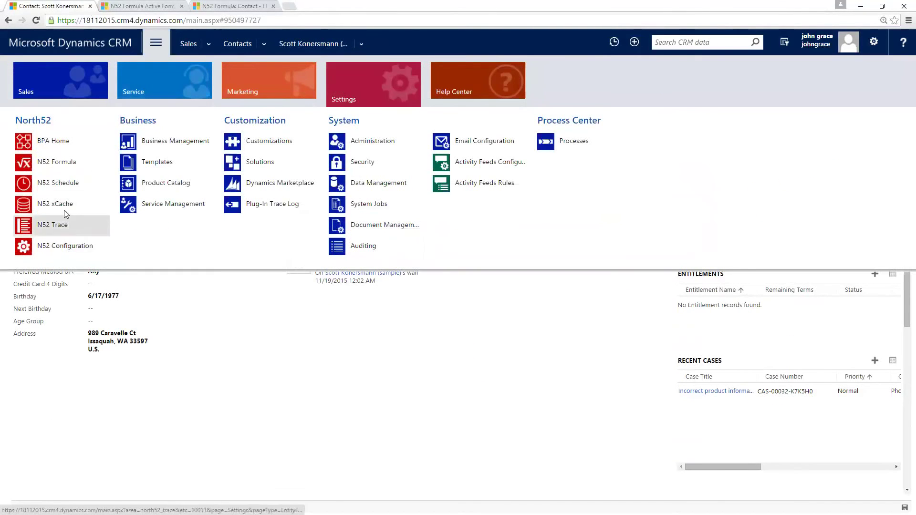
pyautogui.click(99, 203)
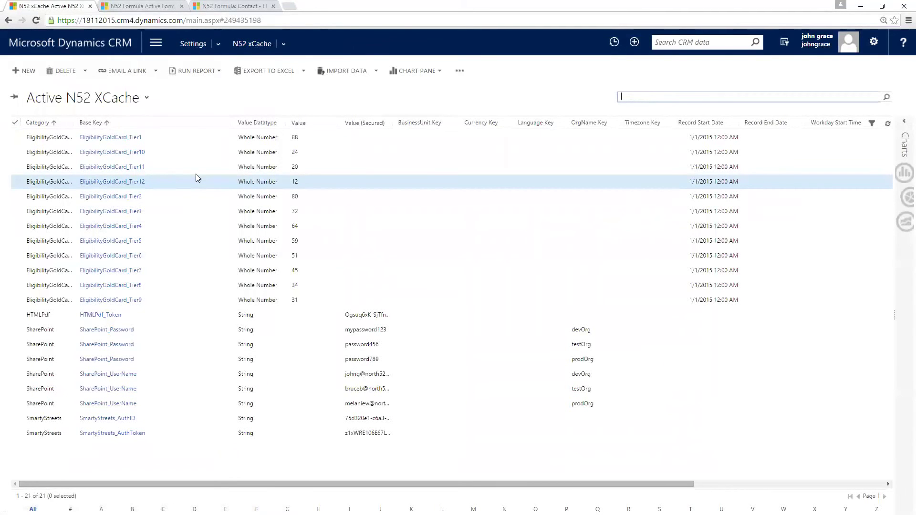
pyautogui.click(175, 139)
pyautogui.keyDown('shift'); pyautogui.click(183, 298); pyautogui.keyUp('shift')
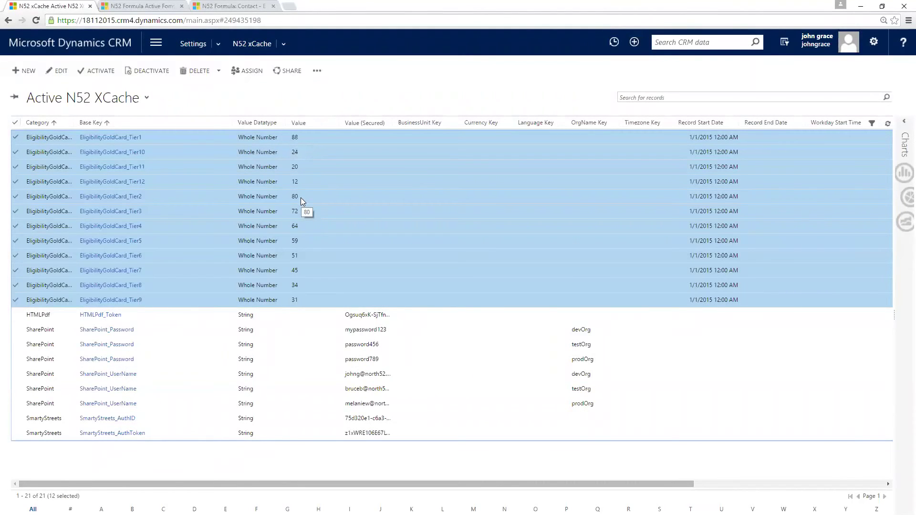
# Step: Open the EligibilityGoldCard_Tier1 xCache record and examine its keys, effective dates and value
pyautogui.doubleClick(308, 137)
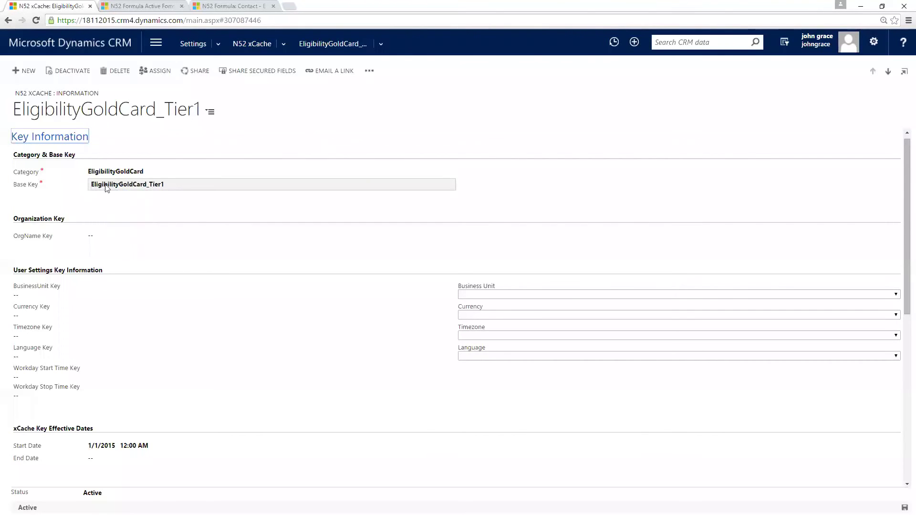
pyautogui.scroll(-1, 182, 272)
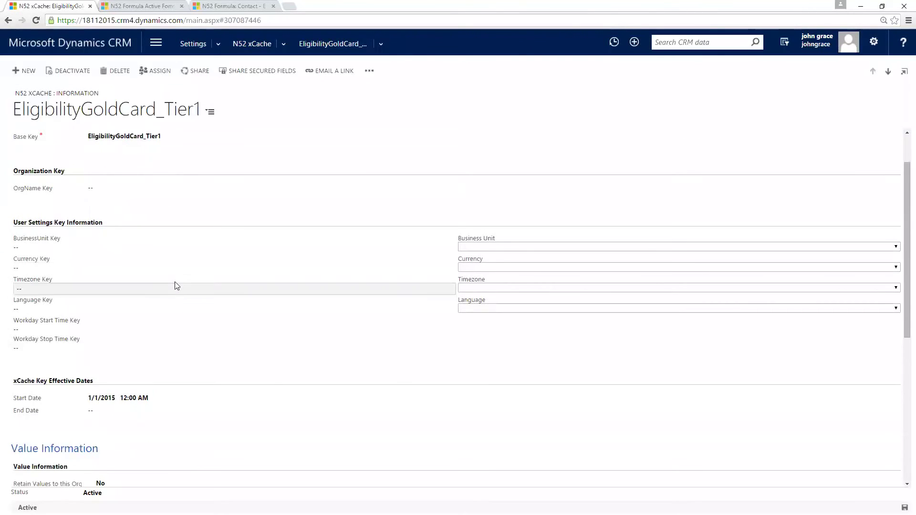
pyautogui.scroll(-2, 174, 282)
pyautogui.scroll(-1, 150, 351)
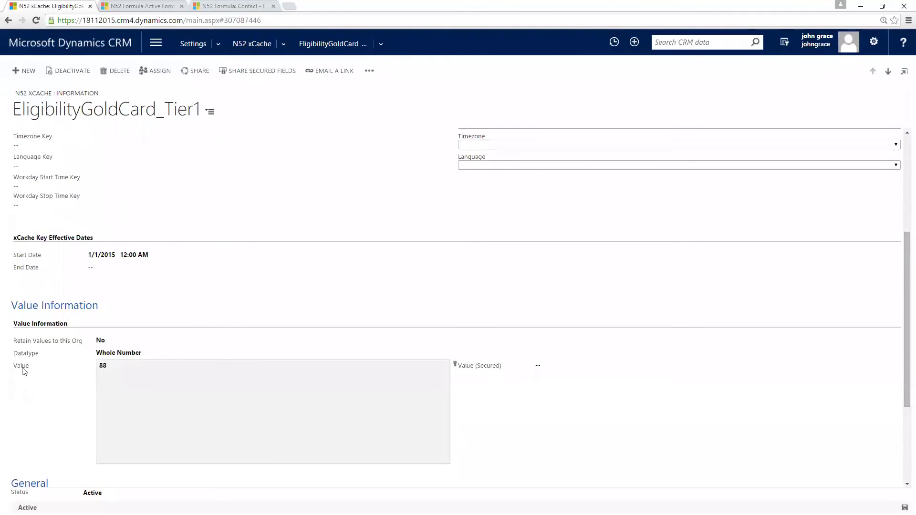
pyautogui.click(114, 374)
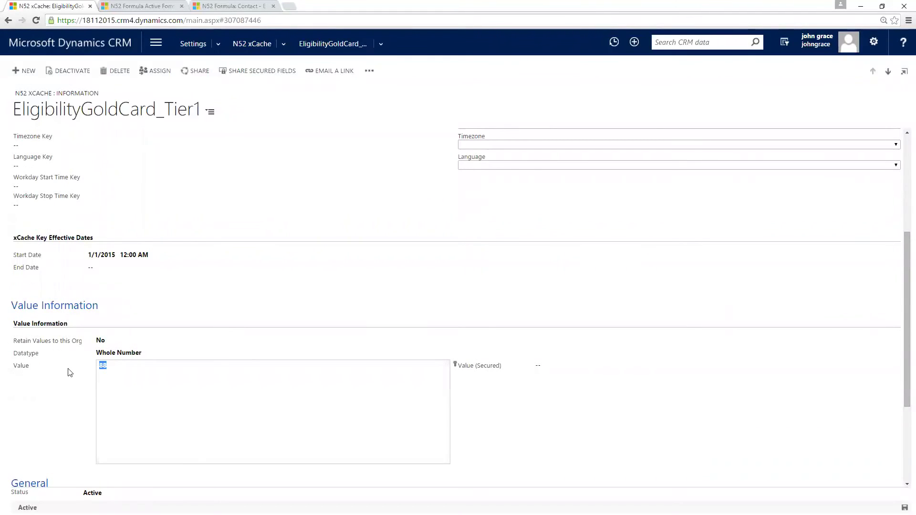
# Step: Review the record's datatype options, keeping Whole Number, inspect the secured value field, and return to the xCache list
pyautogui.click(150, 353)
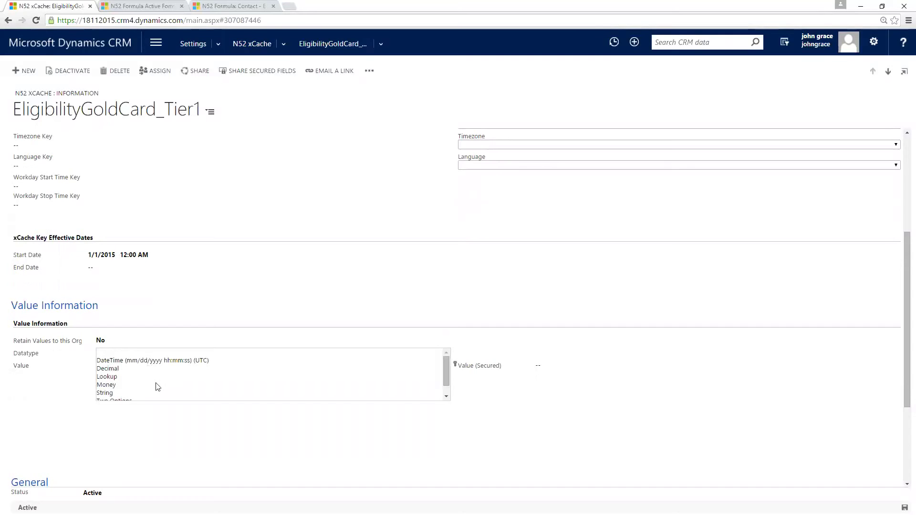
pyautogui.moveTo(447, 374); pyautogui.dragTo(446, 384)
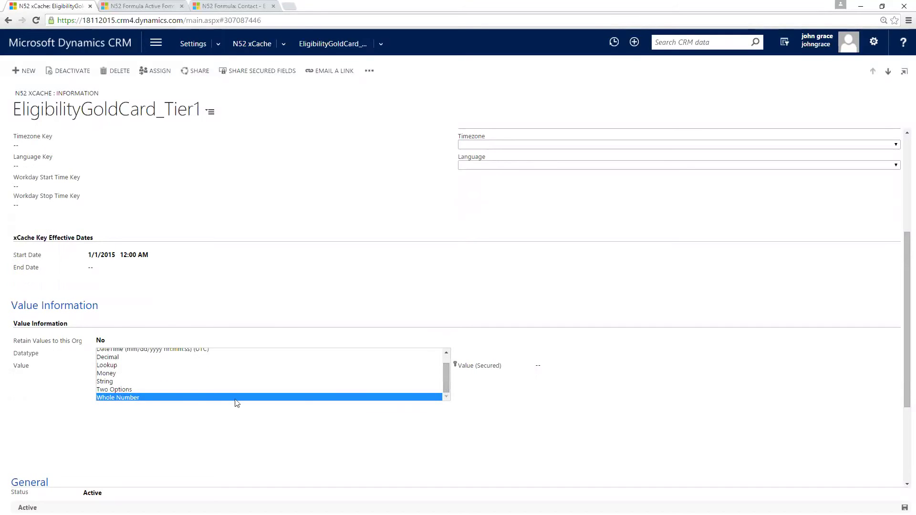
pyautogui.click(159, 398)
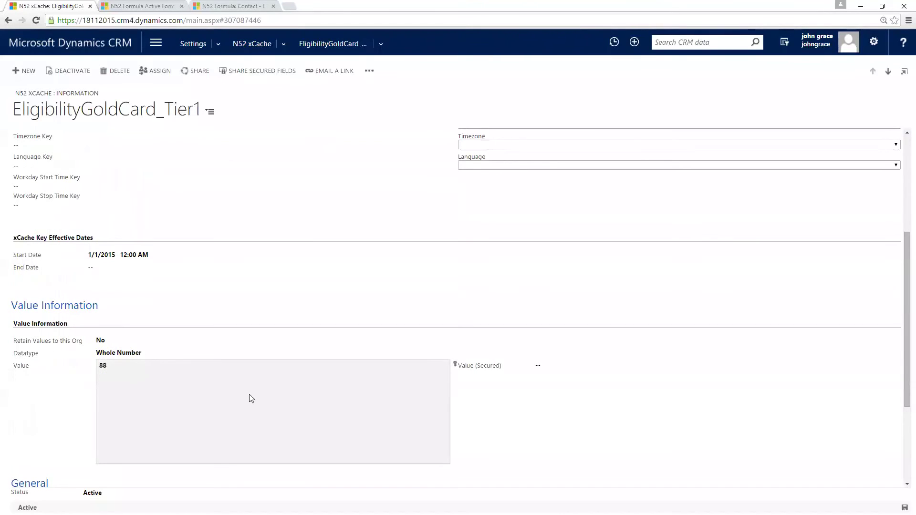
pyautogui.click(539, 400)
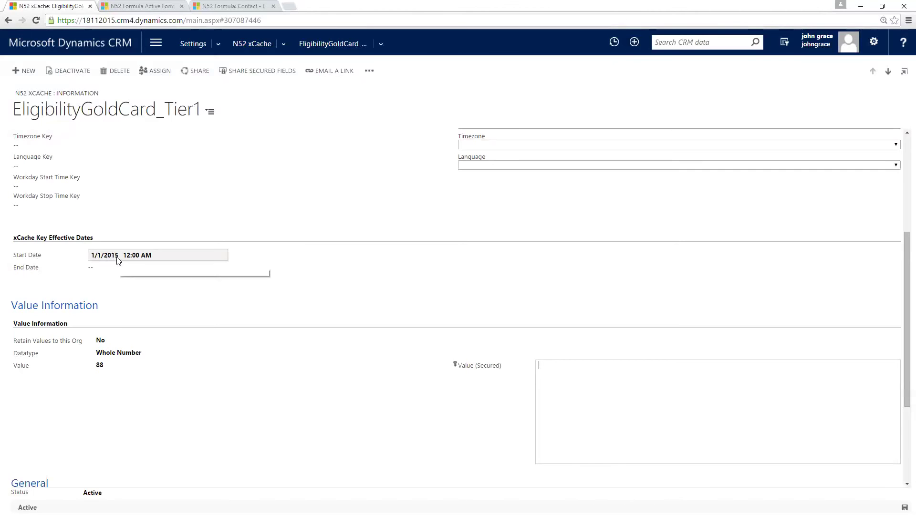
pyautogui.click(248, 43)
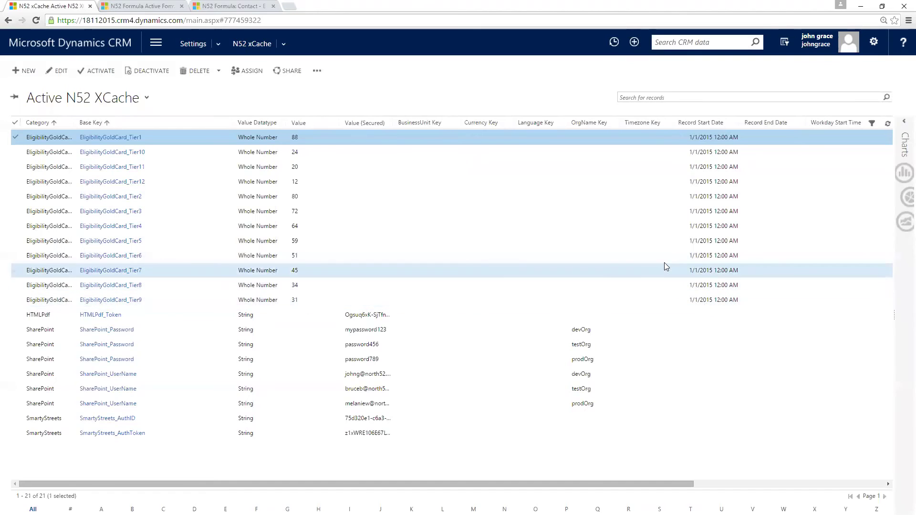
# Step: Filter the active xCache records to those with the Whole Number value datatype
pyautogui.click(872, 124)
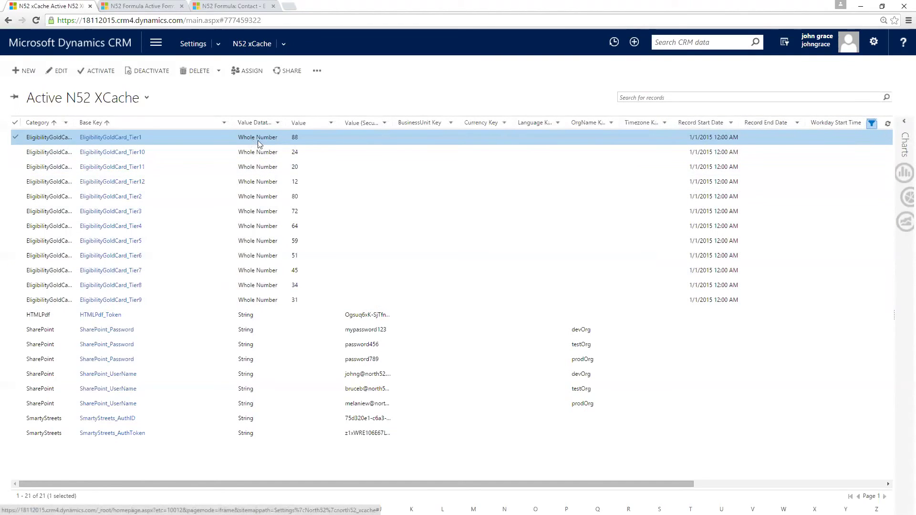
pyautogui.click(277, 123)
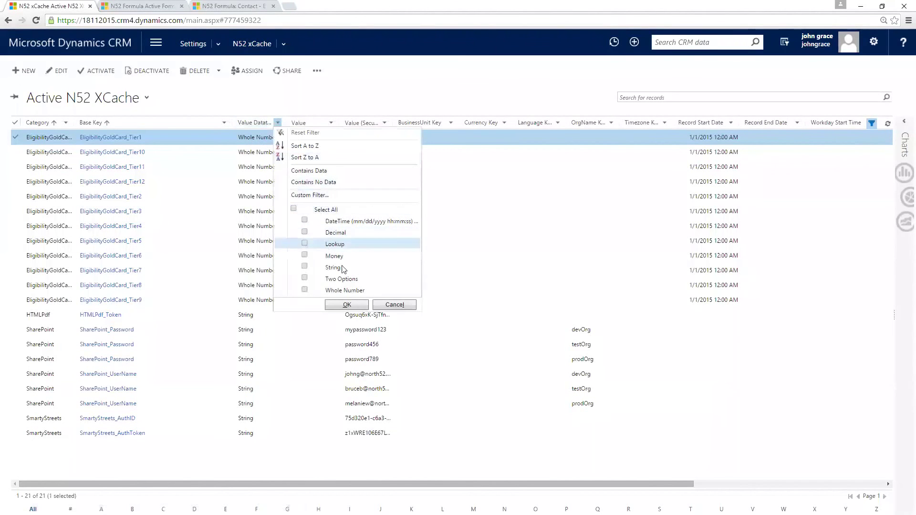
pyautogui.click(305, 290)
pyautogui.click(344, 305)
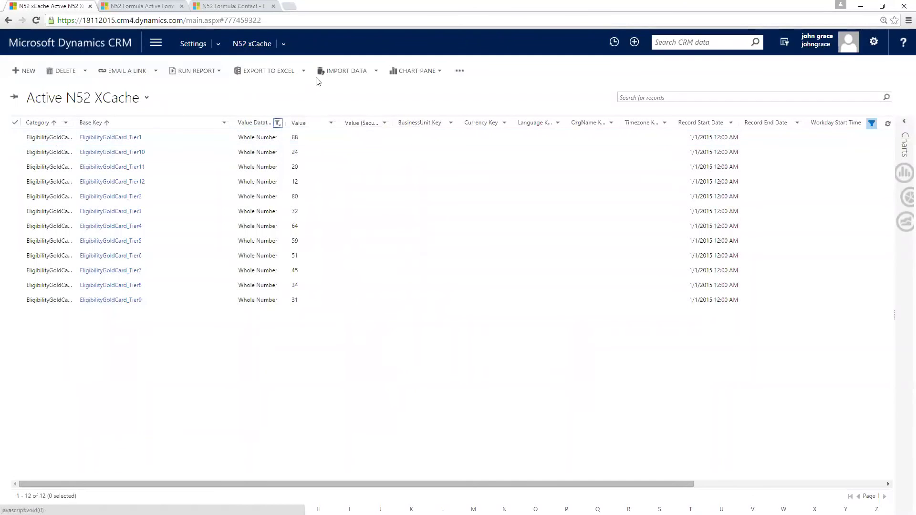
# Step: Open the filtered xCache records in Excel Online and duplicate rows 2 to 13 into rows 14 to 25
pyautogui.click(303, 71)
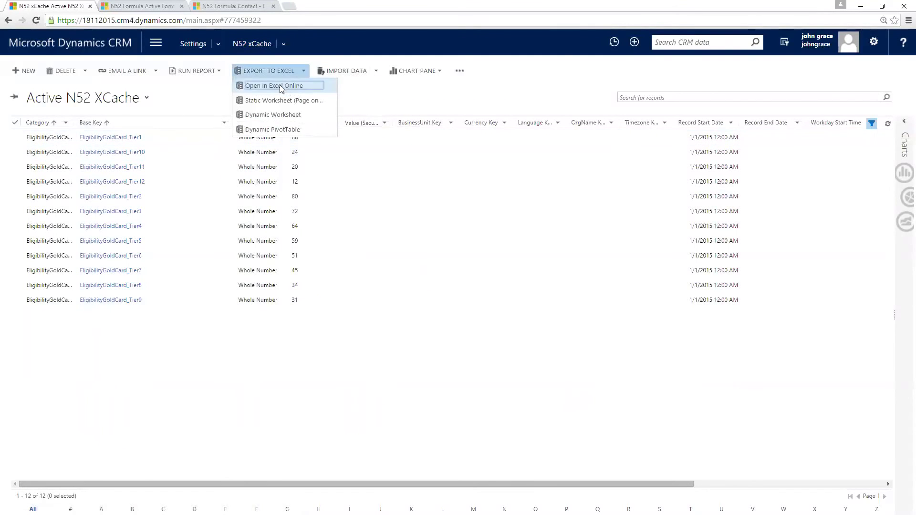
pyautogui.click(280, 87)
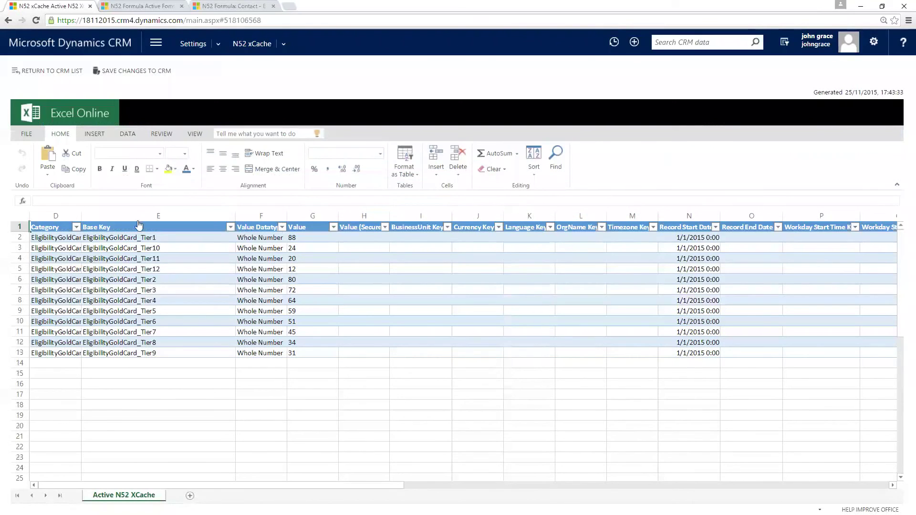
pyautogui.moveTo(21, 242); pyautogui.dragTo(14, 468)
pyautogui.hotkey('ctrl', 'c')
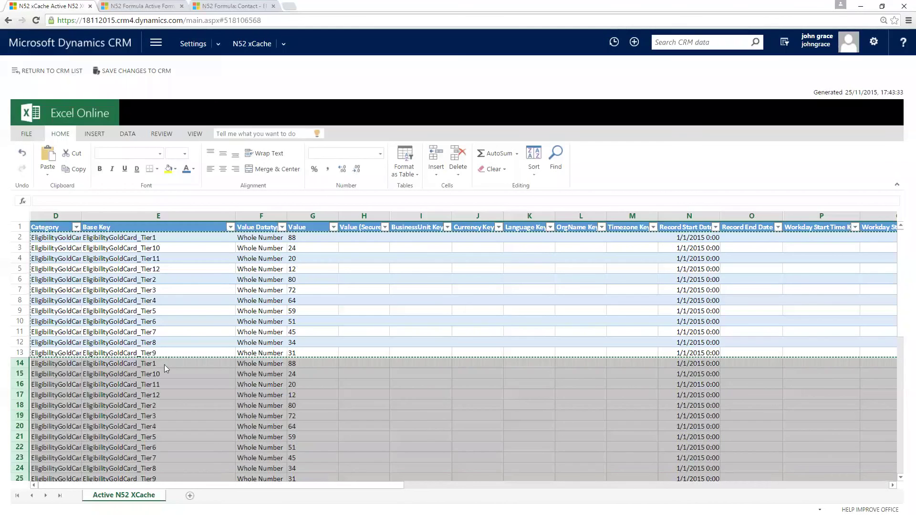
pyautogui.hotkey('ctrl', 'v')
# Step: Set the Value in row 14 to 123 and fill the series down to 134 in row 25
pyautogui.click(165, 364)
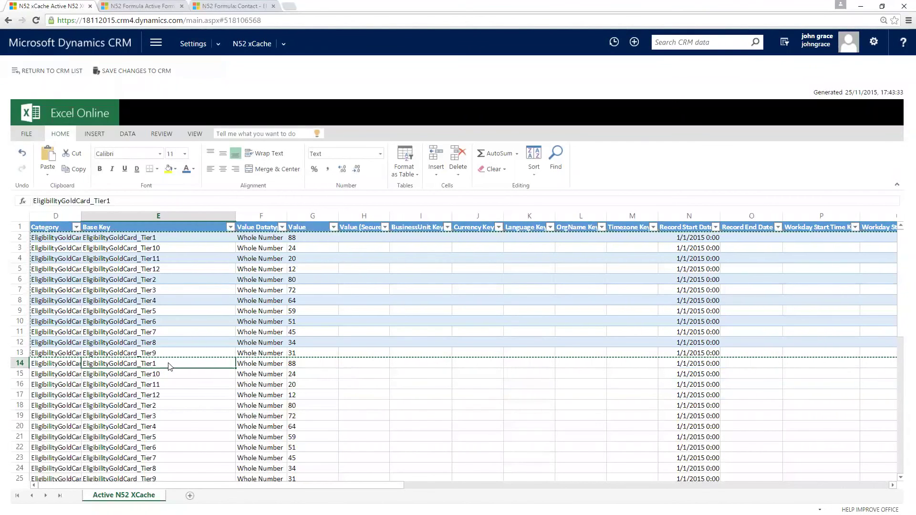
pyautogui.press('Right')
pyautogui.press('Right')
pyautogui.write('123')
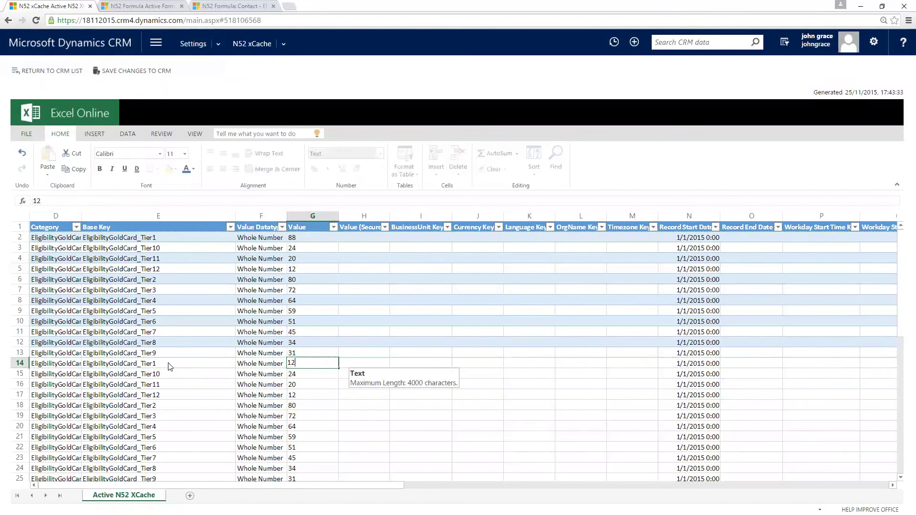
pyautogui.press('Return')
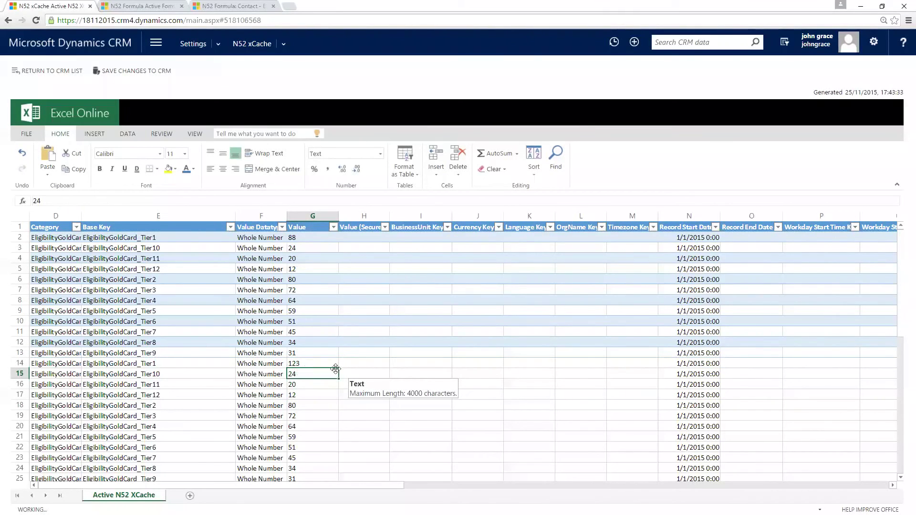
pyautogui.moveTo(335, 420); pyautogui.dragTo(332, 481)
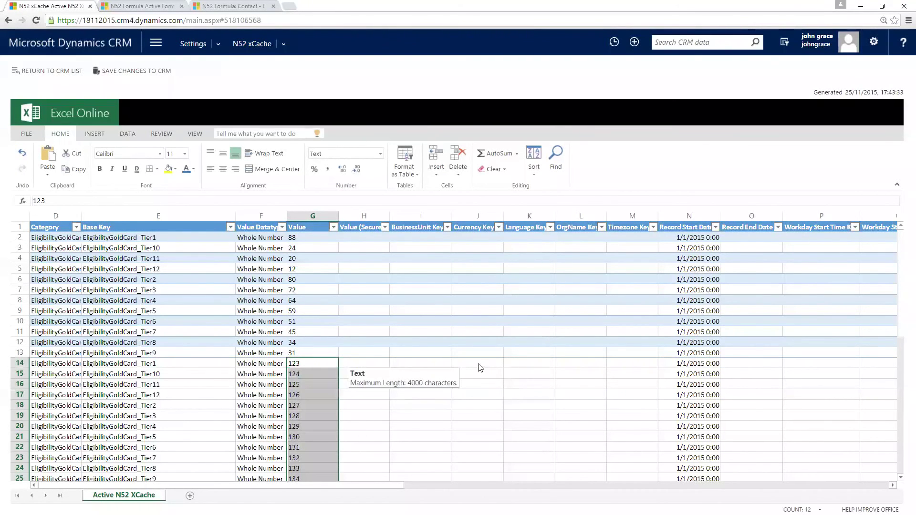
# Step: Set the Record End Date of the original EligibilityGoldCard_Tier1 entry in row 2 to 12/31/2015
pyautogui.click(496, 365)
pyautogui.press('Right')
pyautogui.press('Right')
pyautogui.press('Right')
pyautogui.press('Right')
pyautogui.press('Right')
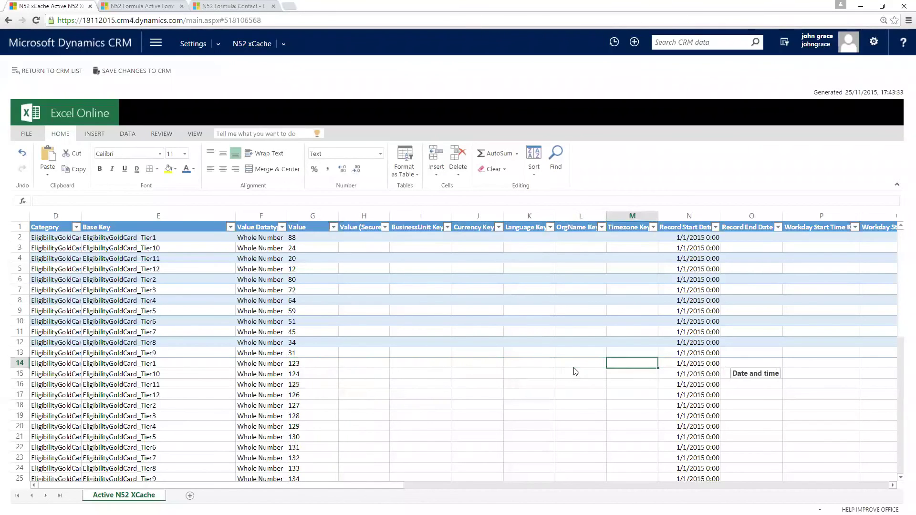
pyautogui.press('Left')
pyautogui.press('Up')
pyautogui.press('Up')
pyautogui.press('Up')
pyautogui.press('Up')
pyautogui.press('Up')
pyautogui.press('Up')
pyautogui.press('Up')
pyautogui.press('Up')
pyautogui.press('Up')
pyautogui.press('Up')
pyautogui.press('Up')
pyautogui.press('Up')
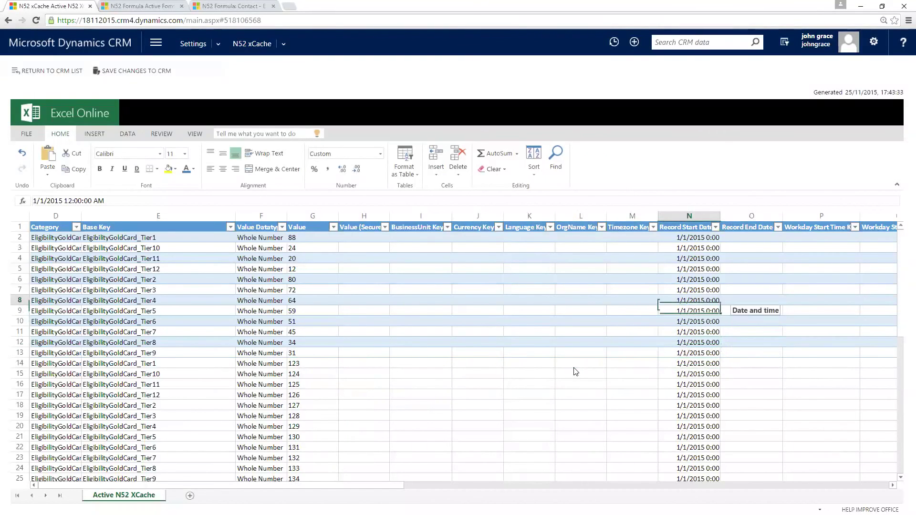
pyautogui.press('Right')
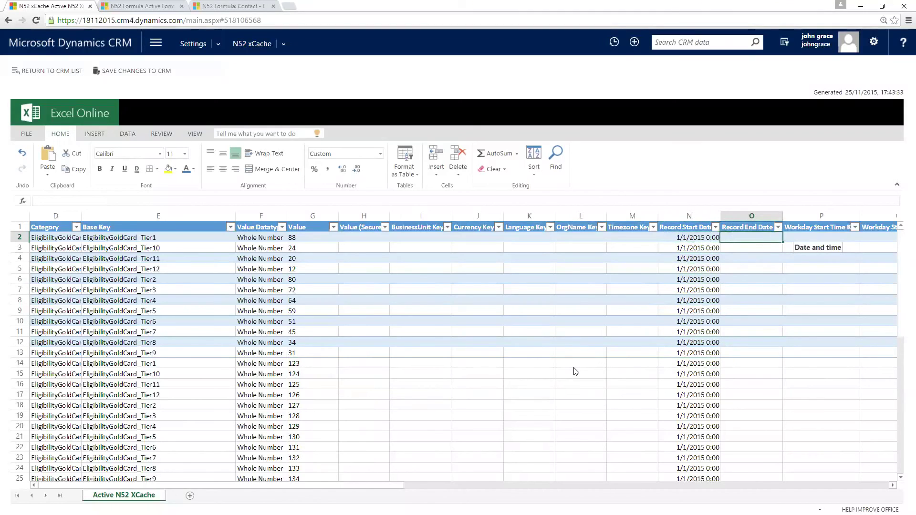
pyautogui.write('31/12')
pyautogui.press('BackSpace')
pyautogui.press('BackSpace')
pyautogui.press('BackSpace')
pyautogui.press('BackSpace')
pyautogui.press('BackSpace')
pyautogui.write('12')
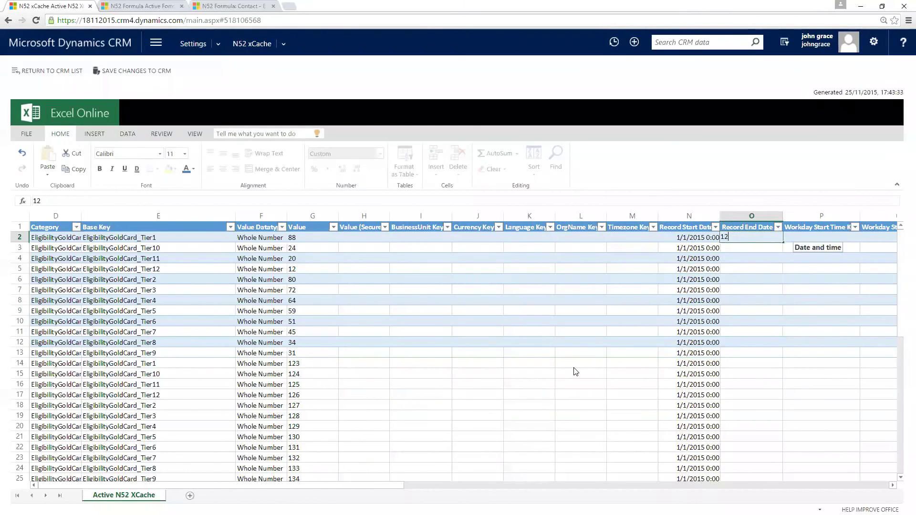
pyautogui.write('/31/2015')
pyautogui.press('Return')
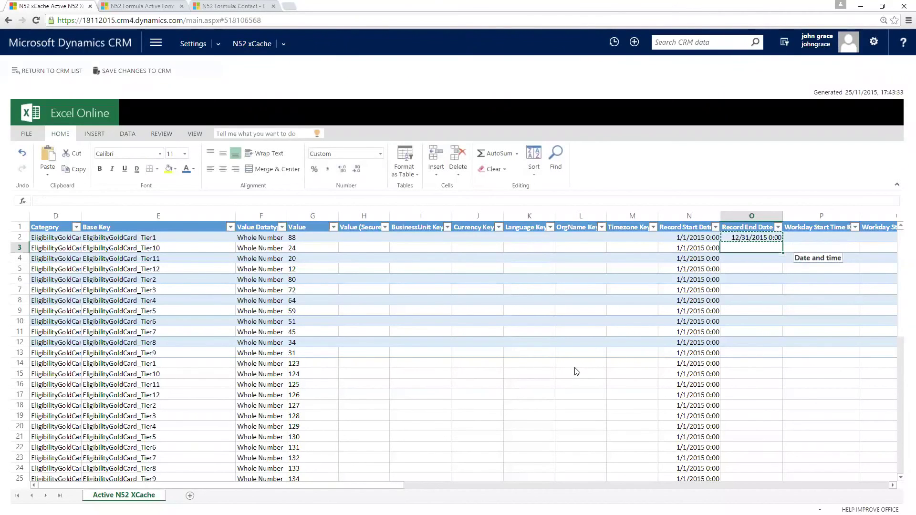
# Step: Copy the 12/31/2015 Record End Date from row 2 to rows 3 and 4
pyautogui.hotkey('ctrl', 'v')
pyautogui.press('Return')
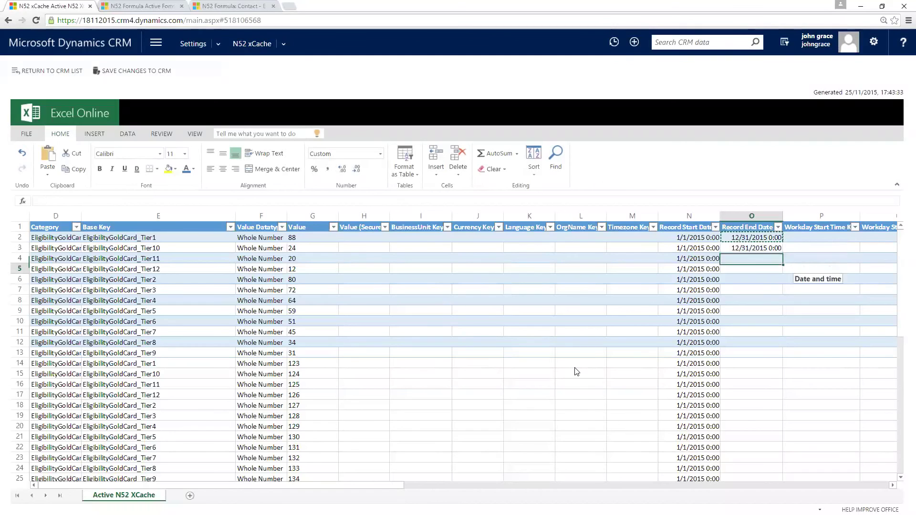
pyautogui.hotkey('ctrl', 'v')
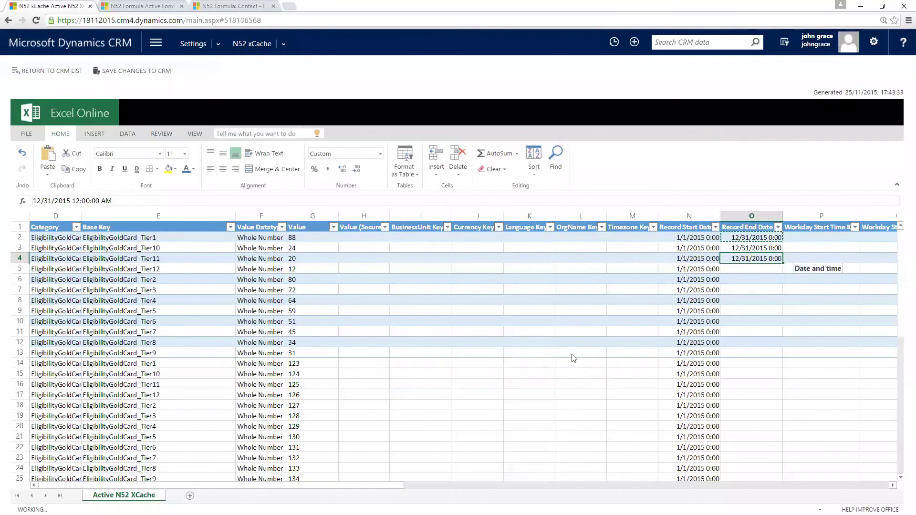
# Step: Set the Record Start Date in row 13 to 1/1/2016
pyautogui.click(699, 354)
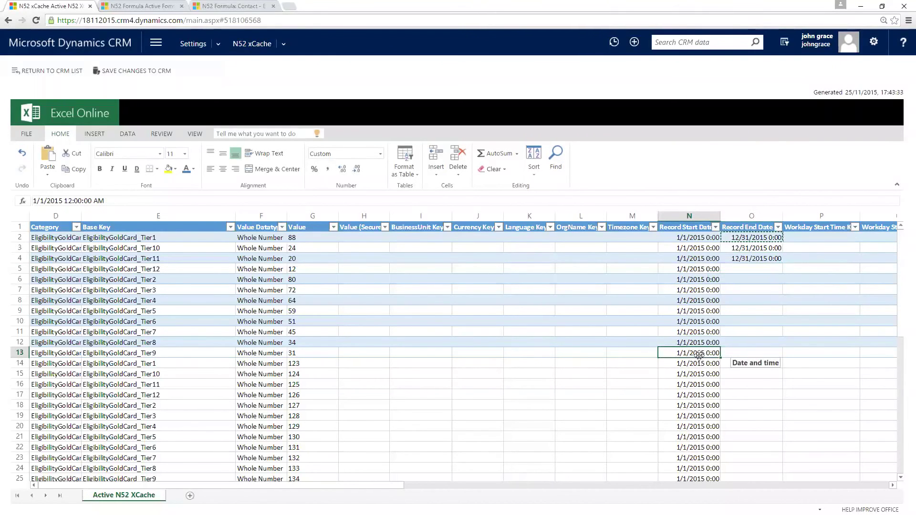
pyautogui.write('1/1/201')
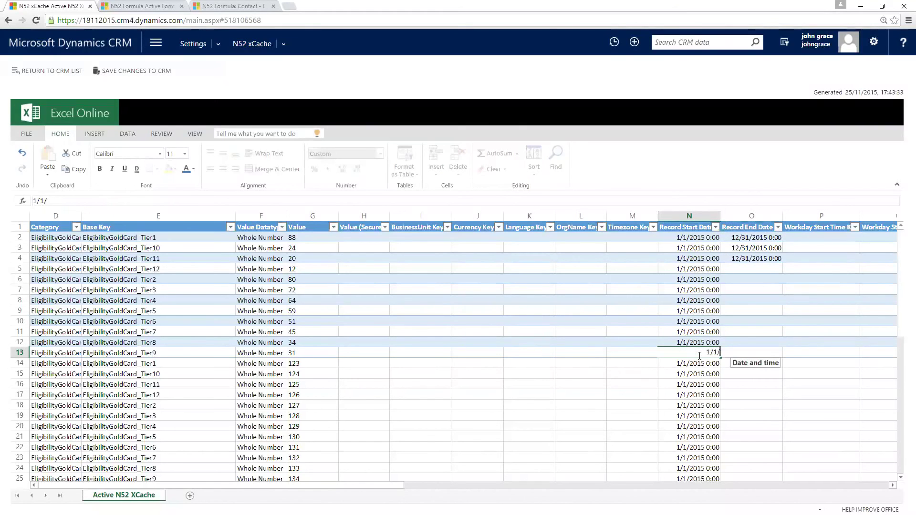
pyautogui.hotkey('ctrl', 'Return')
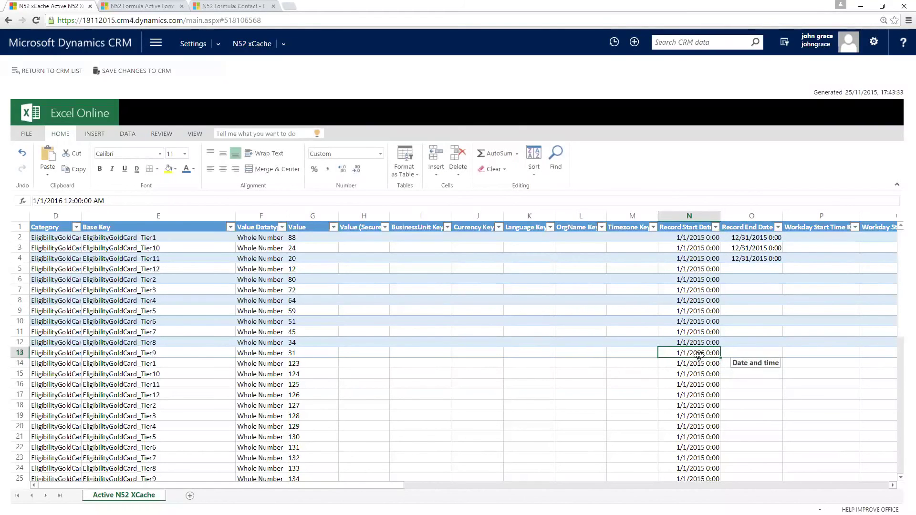
# Step: Copy the 1/1/2016 Record Start Date from row 13 to rows 14, 15 and 16
pyautogui.hotkey('ctrl', 'c')
pyautogui.press('Down')
pyautogui.press('Down')
pyautogui.press('Down')
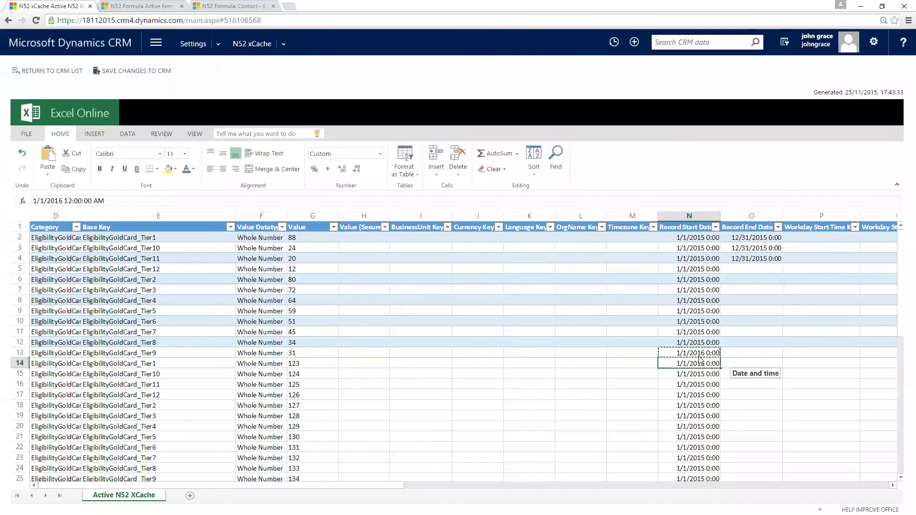
pyautogui.press('Up')
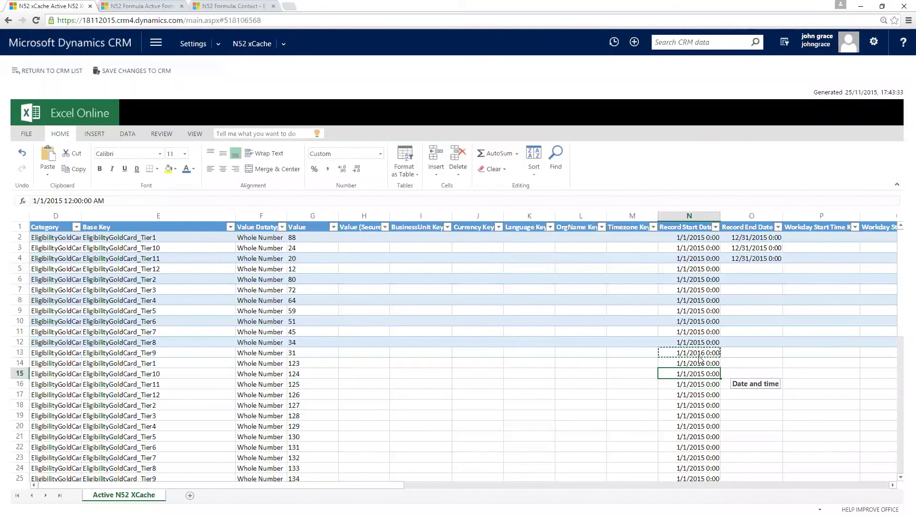
pyautogui.hotkey('ctrl', 'v')
pyautogui.press('Down')
pyautogui.hotkey('ctrl', 'v')
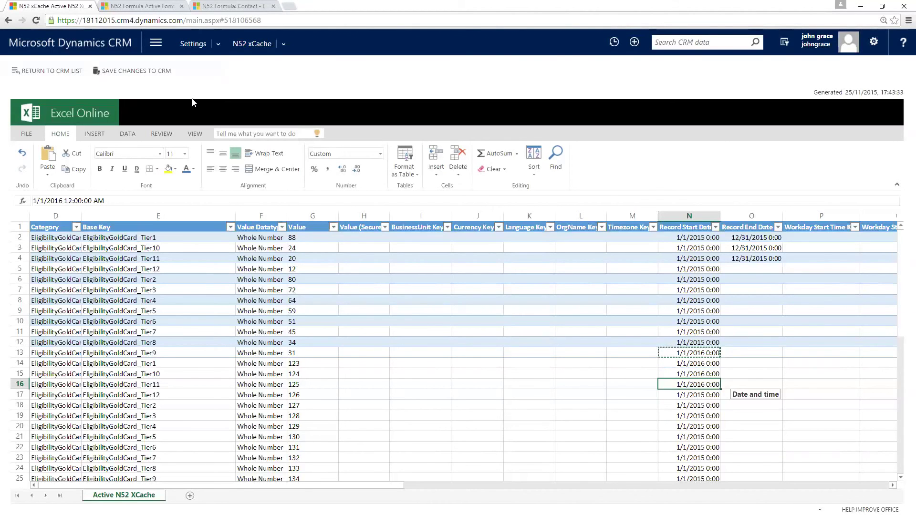
# Step: Switch to the Contact - Eligibility - Gold Card formula and select the Credit Score condition in row 4
pyautogui.click(227, 6)
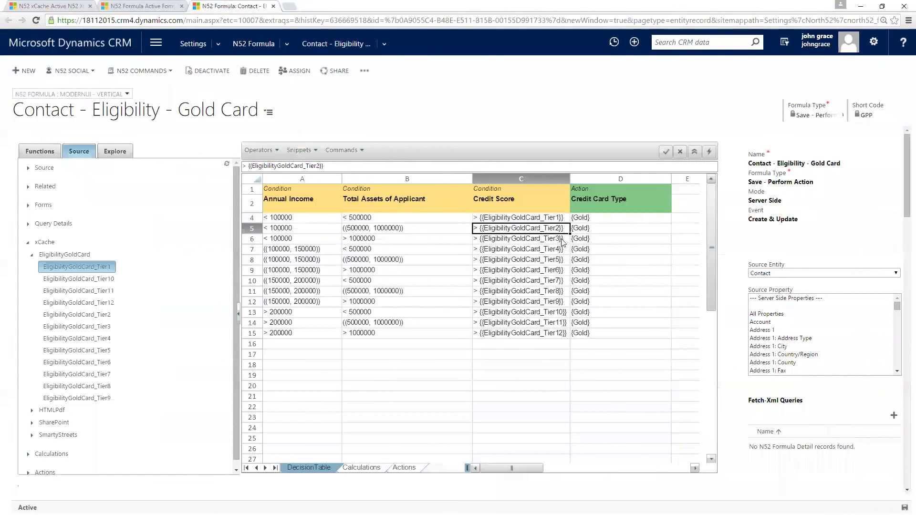
pyautogui.click(515, 218)
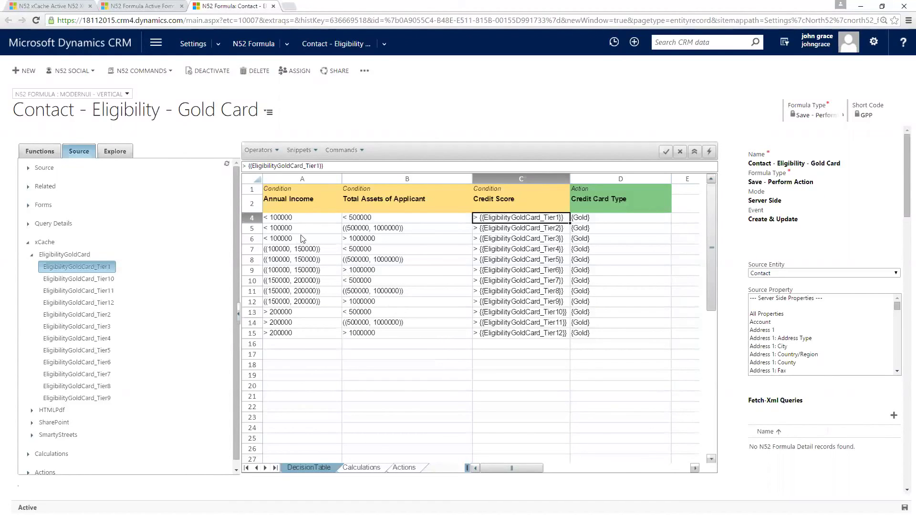
# Step: Insert a condition column before Annual Income and base it on the source field Address 1: Shipping Method (Value)
pyautogui.rightClick(320, 236)
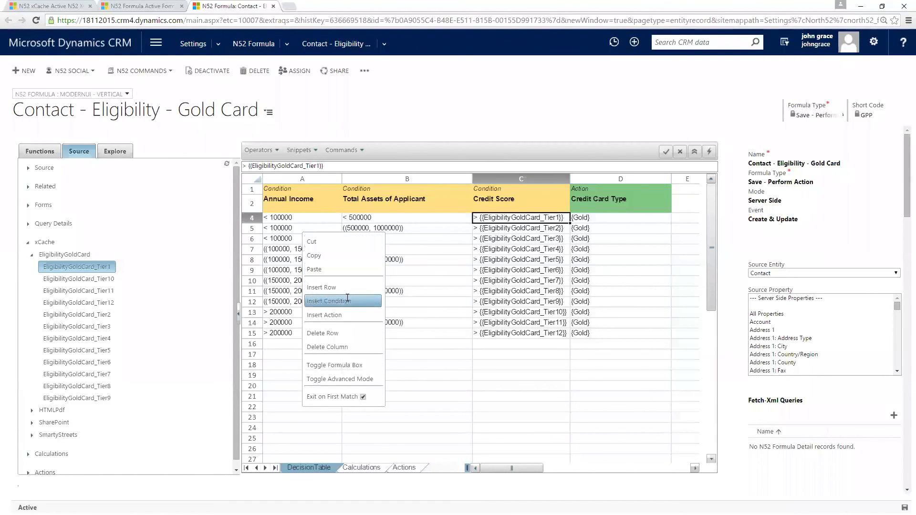
pyautogui.click(342, 301)
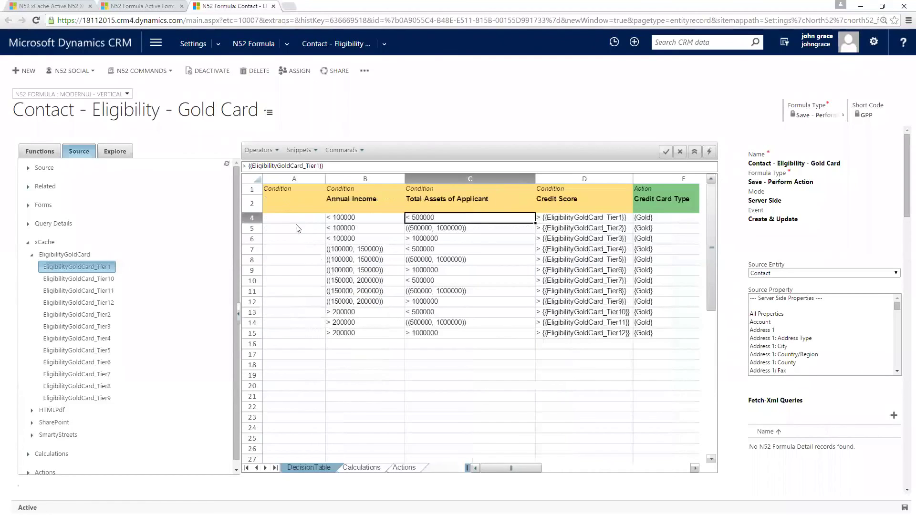
pyautogui.click(293, 205)
pyautogui.click(29, 170)
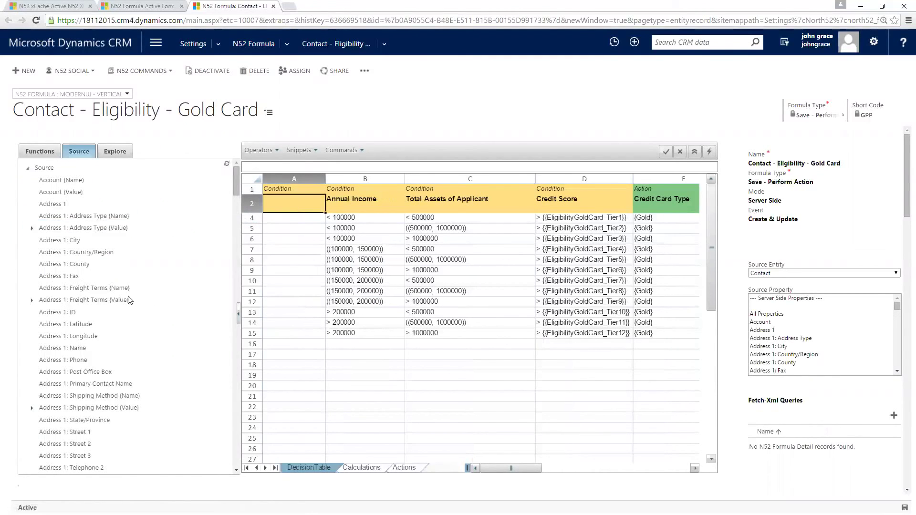
pyautogui.click(32, 299)
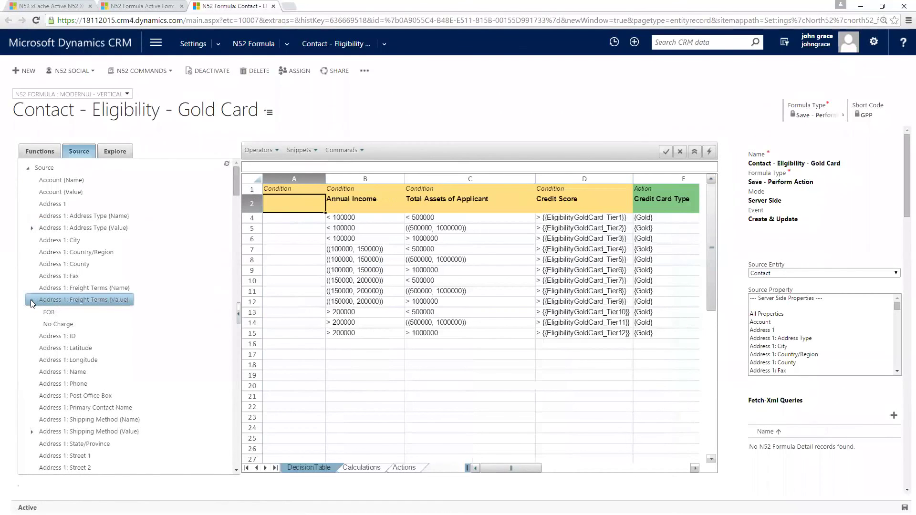
pyautogui.click(31, 300)
pyautogui.click(33, 409)
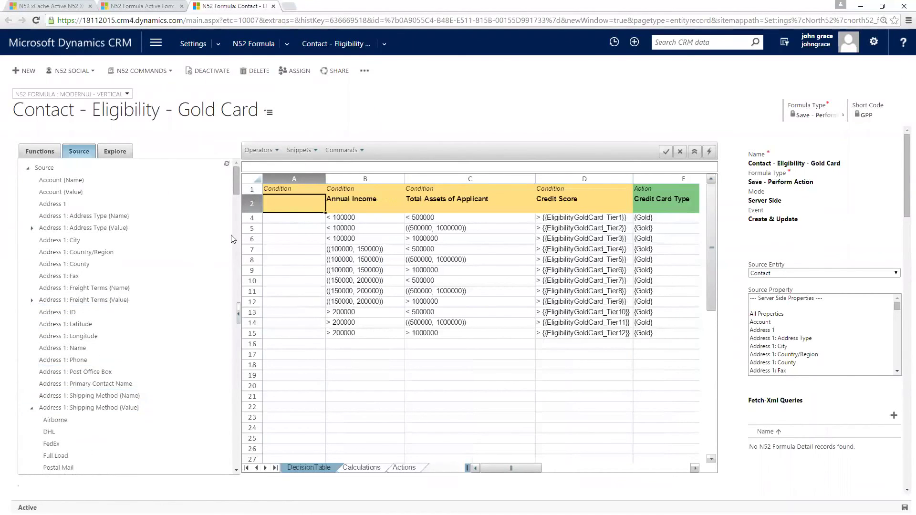
pyautogui.moveTo(235, 193); pyautogui.dragTo(236, 211)
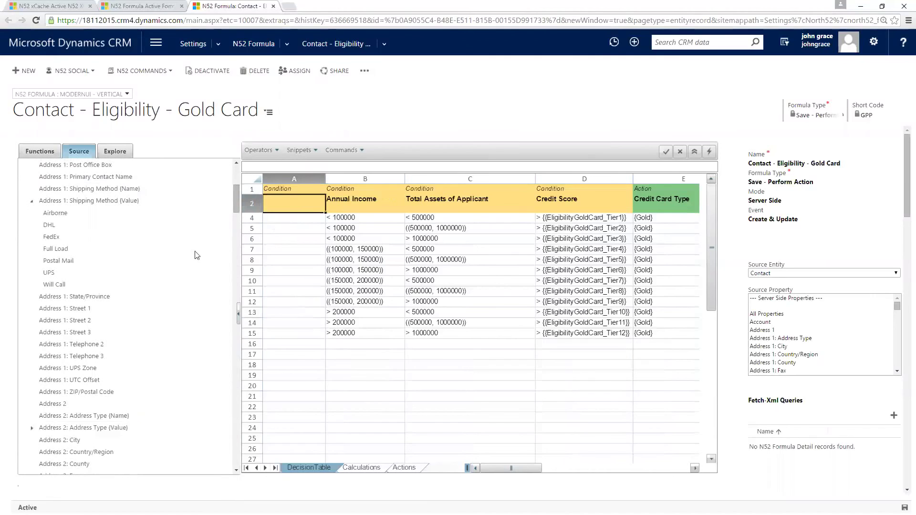
pyautogui.doubleClick(78, 206)
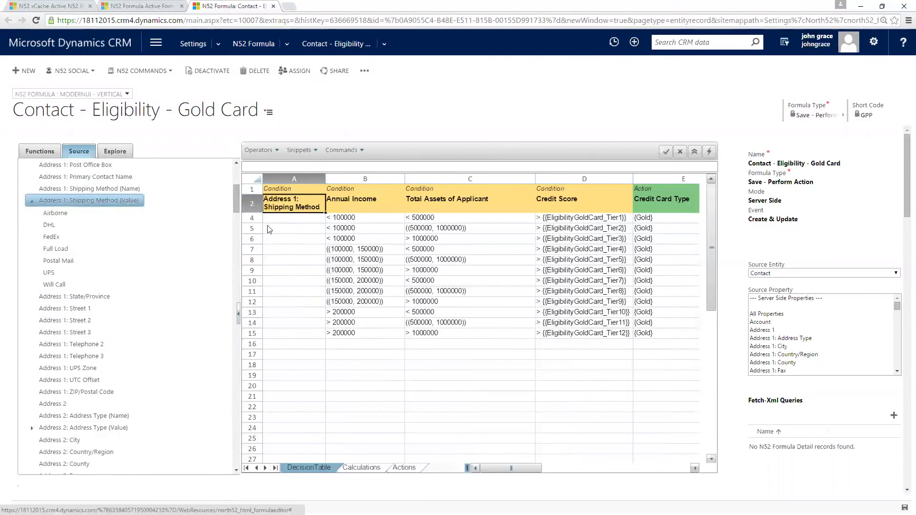
# Step: Fill the Shipping Method condition in row 4 with the option values Airborne, DHL and FedEx
pyautogui.click(279, 219)
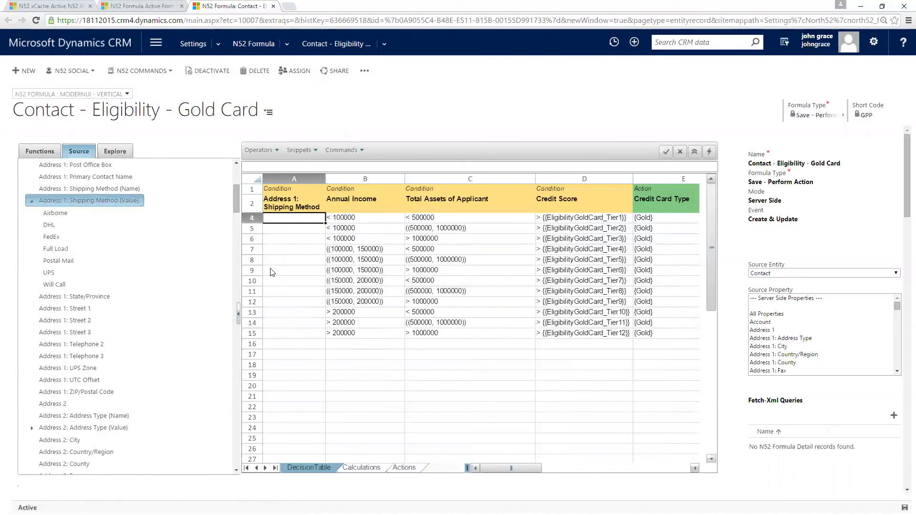
pyautogui.doubleClick(57, 214)
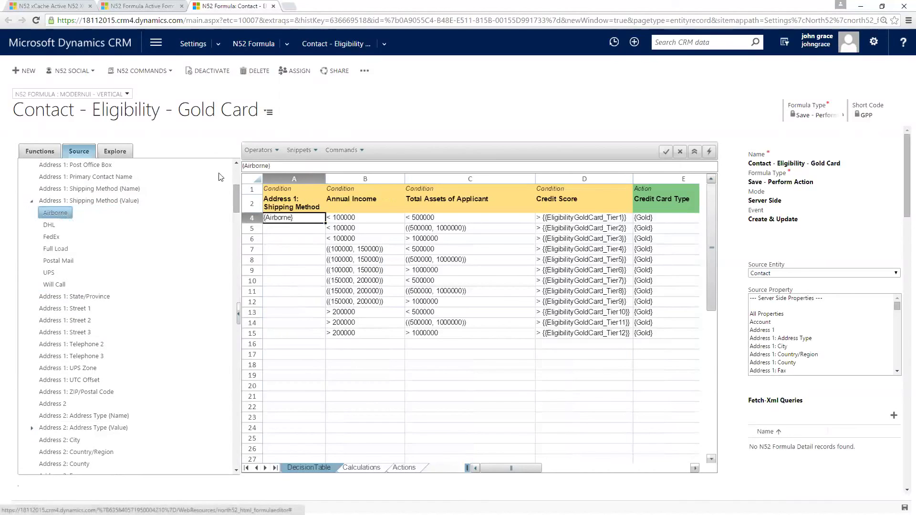
pyautogui.doubleClick(49, 225)
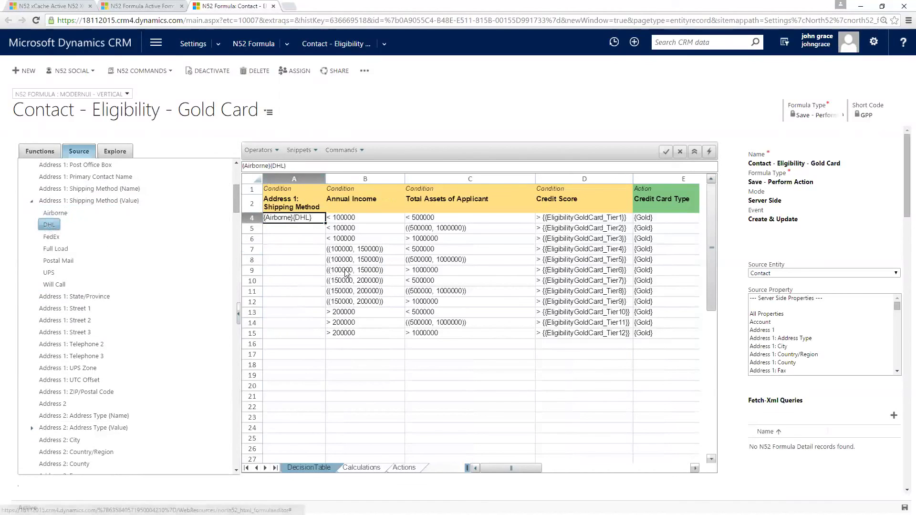
pyautogui.doubleClick(51, 238)
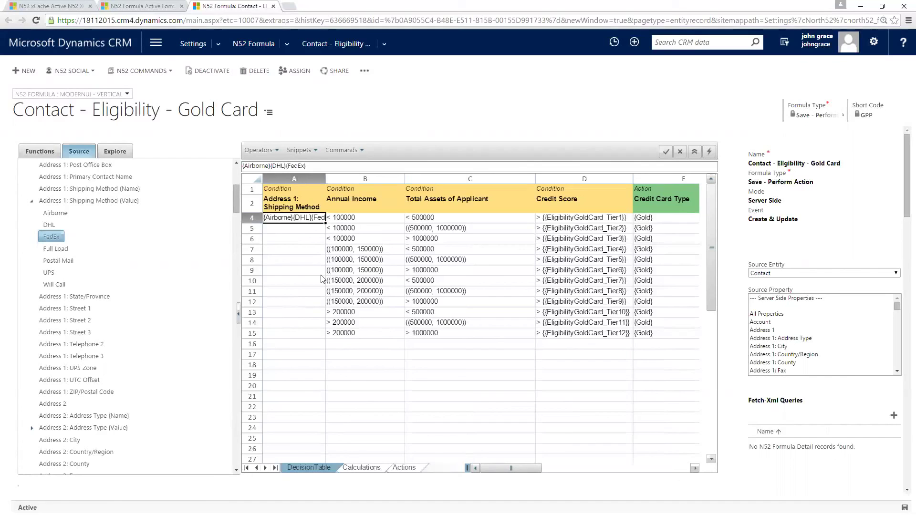
# Step: Delete the Address 1: Shipping Method condition column from the decision table
pyautogui.rightClick(299, 177)
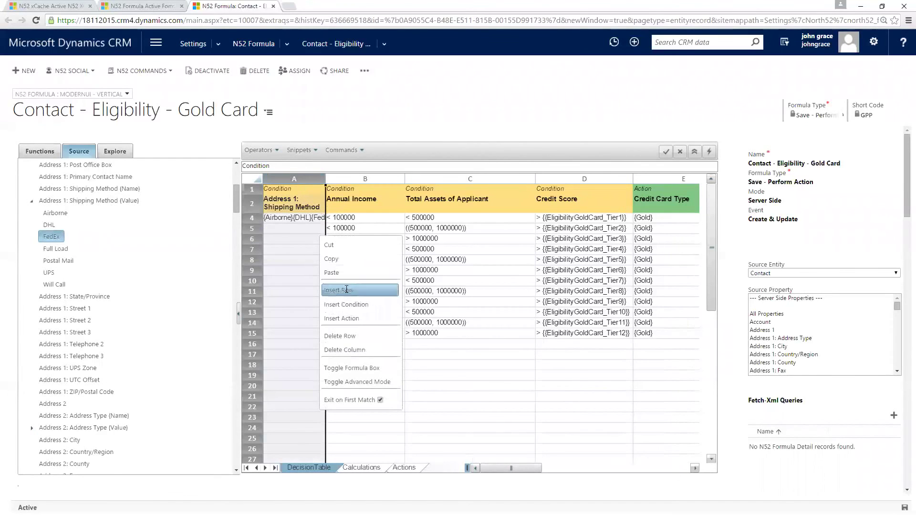
pyautogui.click(354, 349)
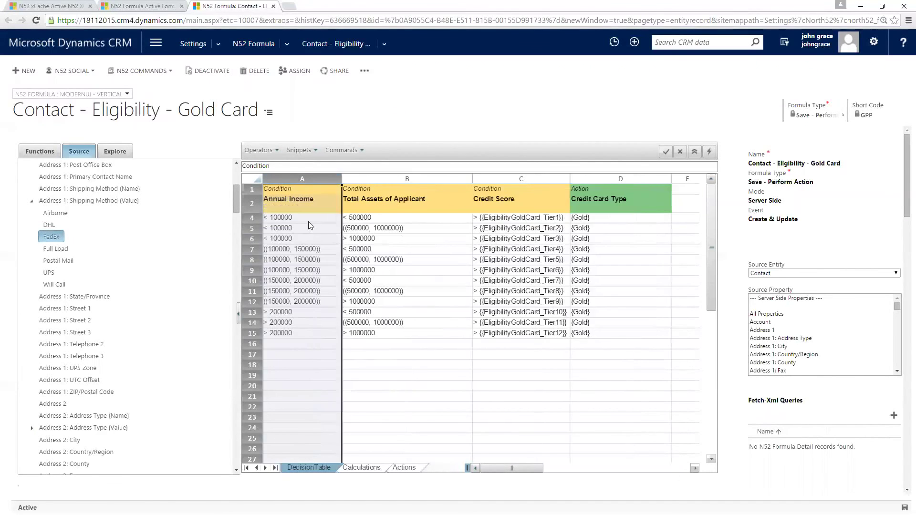
# Step: Toggle Advanced Mode on to examine the source fields behind Annual Income, Total Assets of Applicant and Credit Score, and turn it back off
pyautogui.click(309, 221)
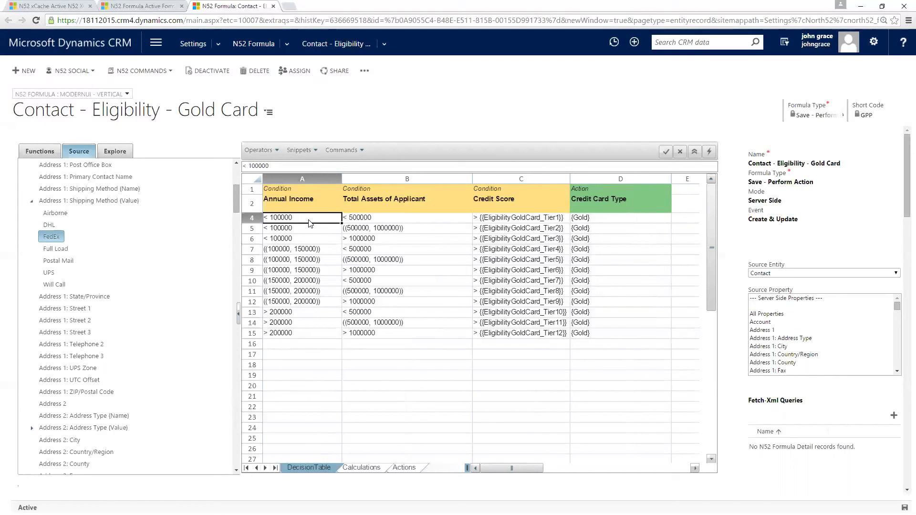
pyautogui.rightClick(376, 220)
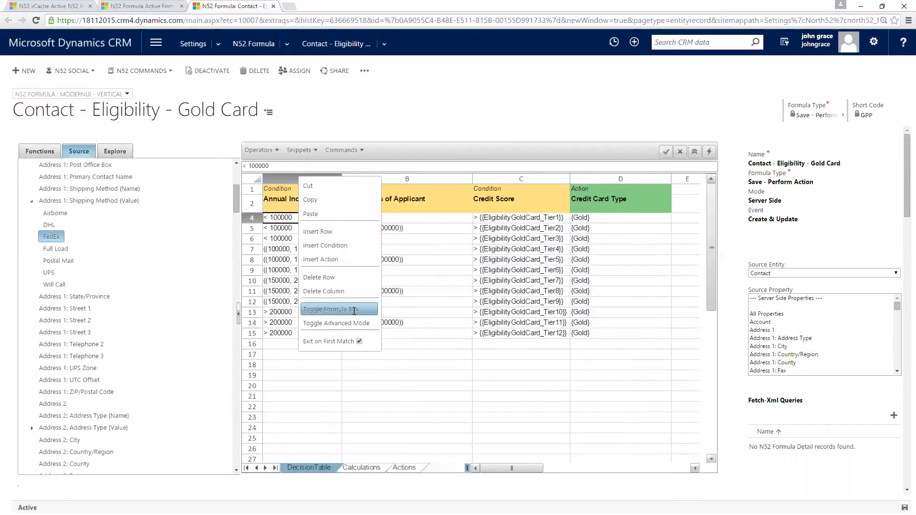
pyautogui.click(353, 324)
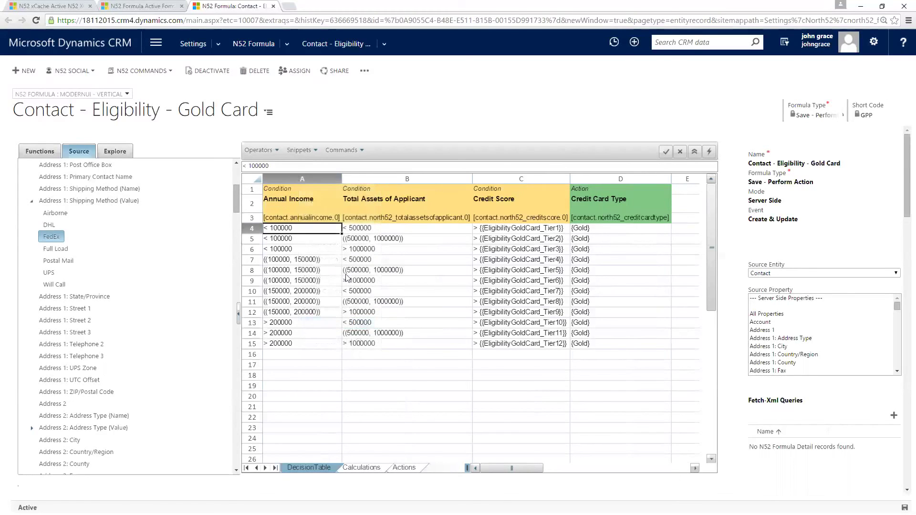
pyautogui.click(311, 219)
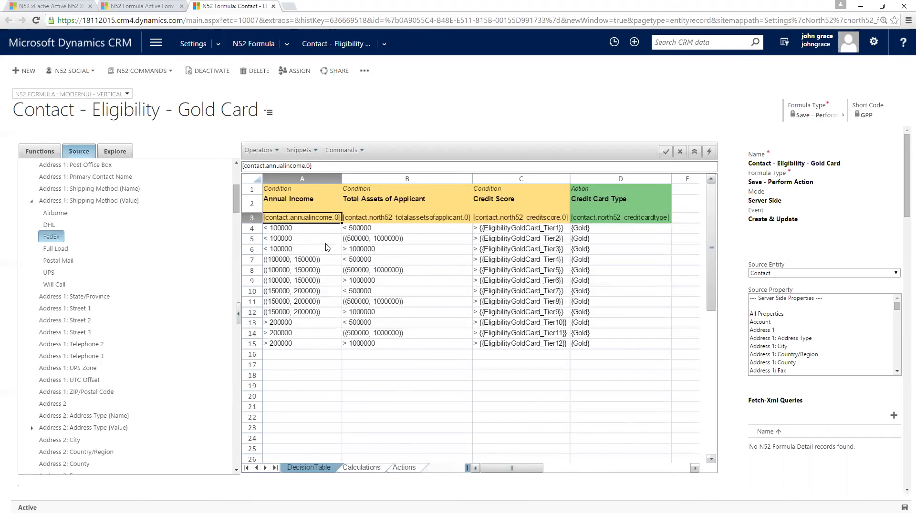
pyautogui.press('Right')
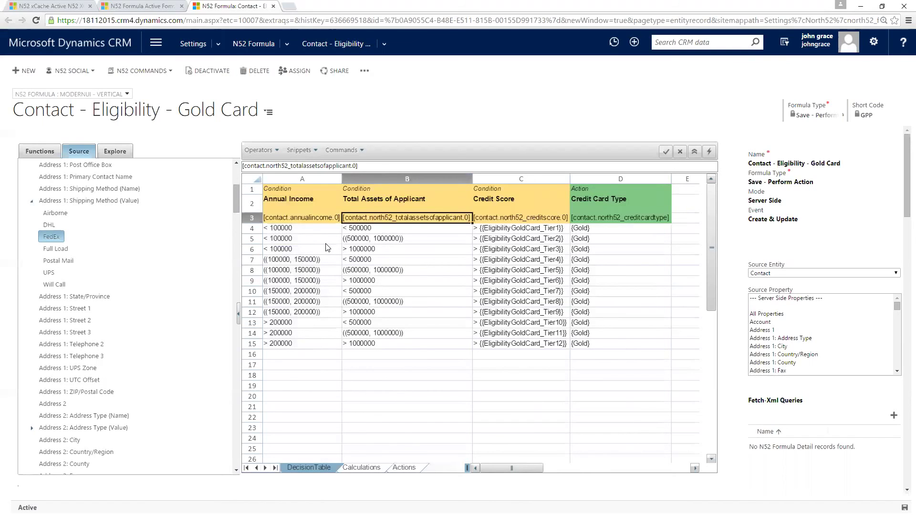
pyautogui.press('Right')
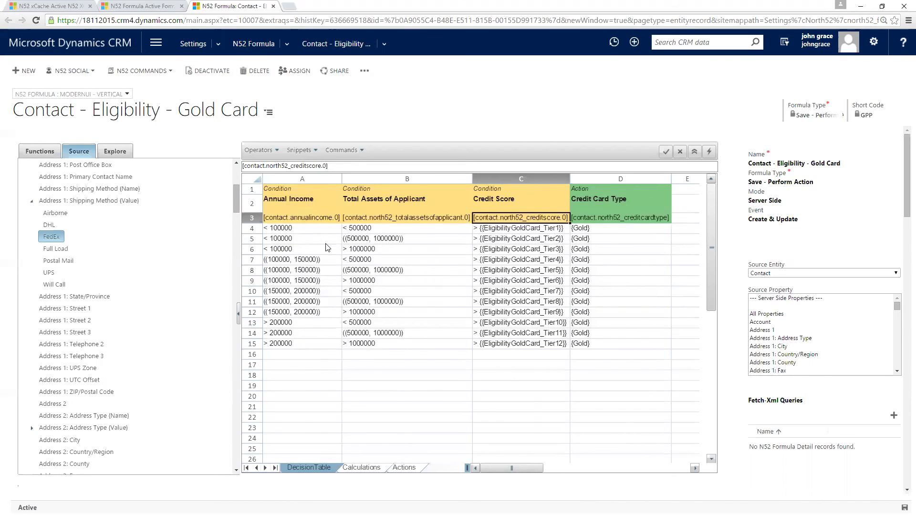
pyautogui.rightClick(344, 234)
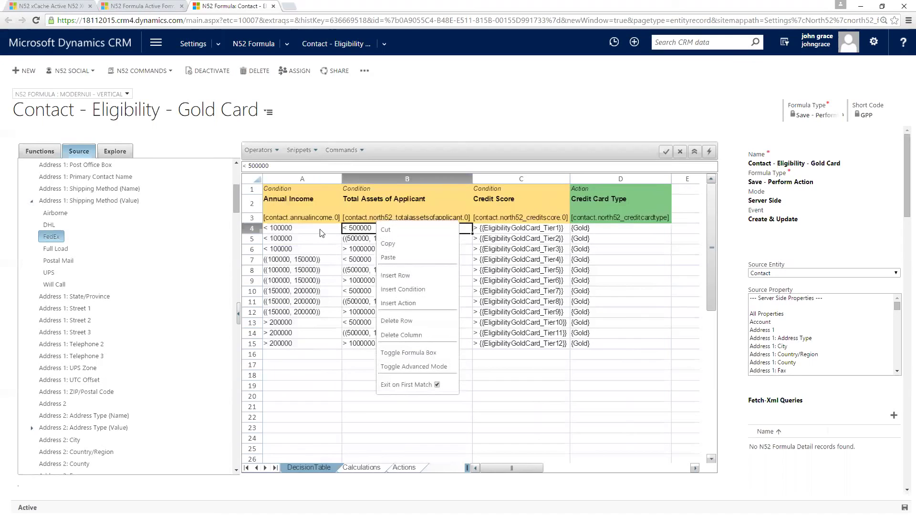
pyautogui.click(421, 368)
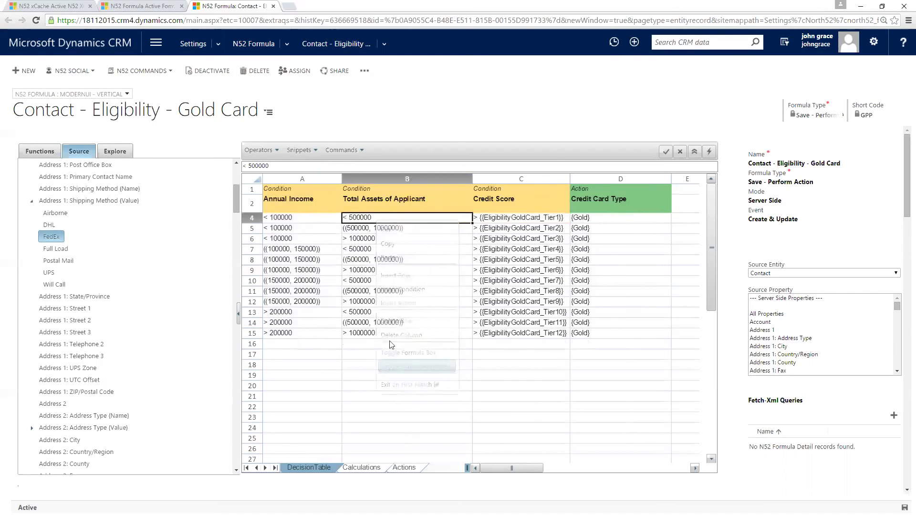
# Step: Insert an empty row above row 4 of the decision table
pyautogui.rightClick(287, 222)
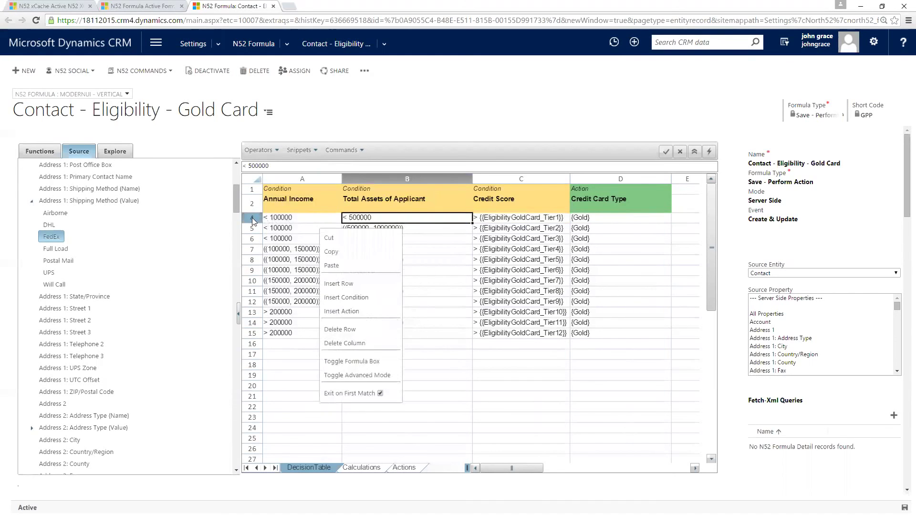
pyautogui.click(253, 221)
pyautogui.rightClick(253, 222)
pyautogui.click(315, 273)
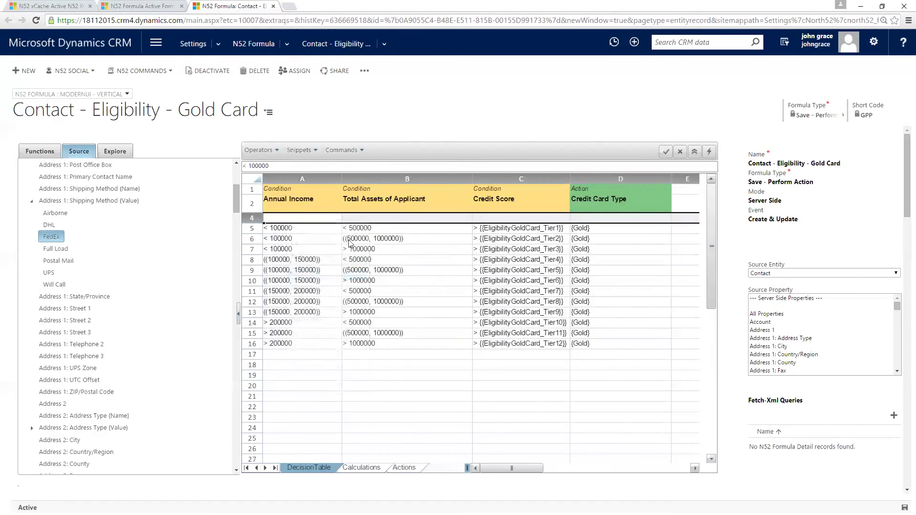
pyautogui.click(367, 230)
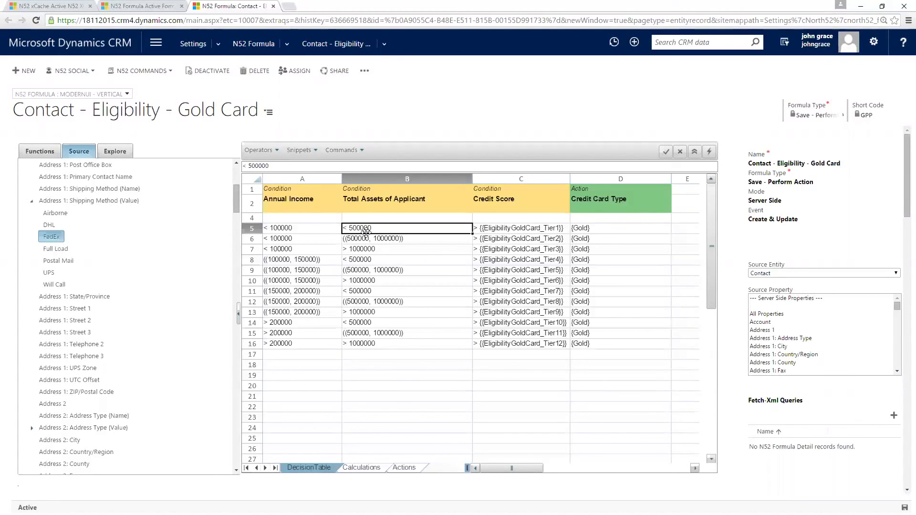
# Step: Check the Actions node of the source tree for an action to use in the new row's Credit Card Type cell
pyautogui.click(577, 220)
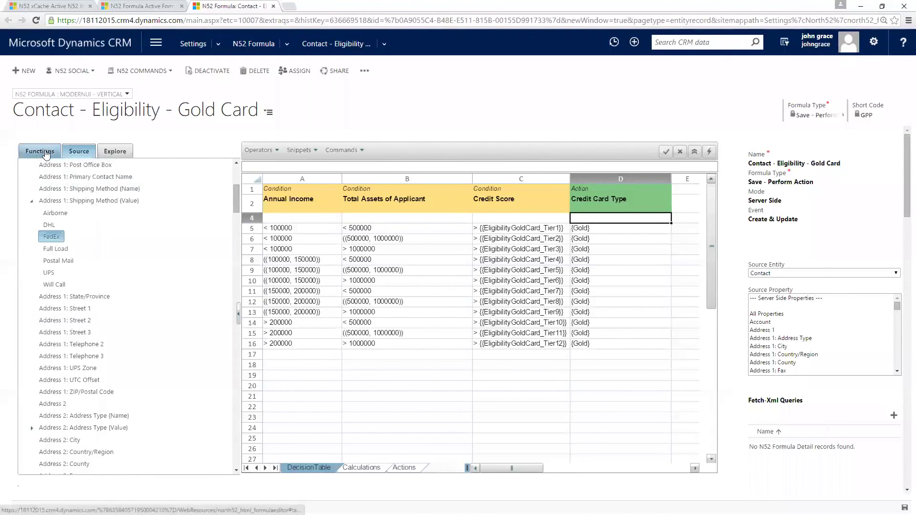
pyautogui.click(235, 170)
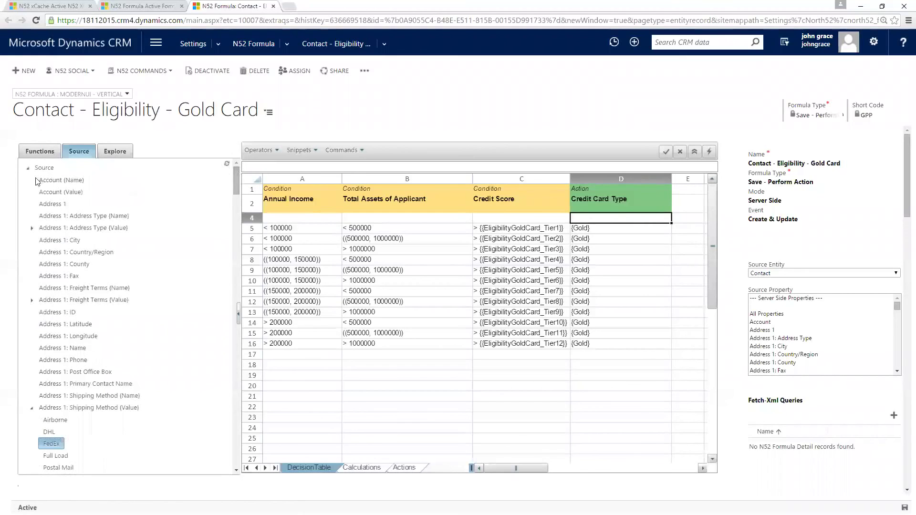
pyautogui.click(28, 168)
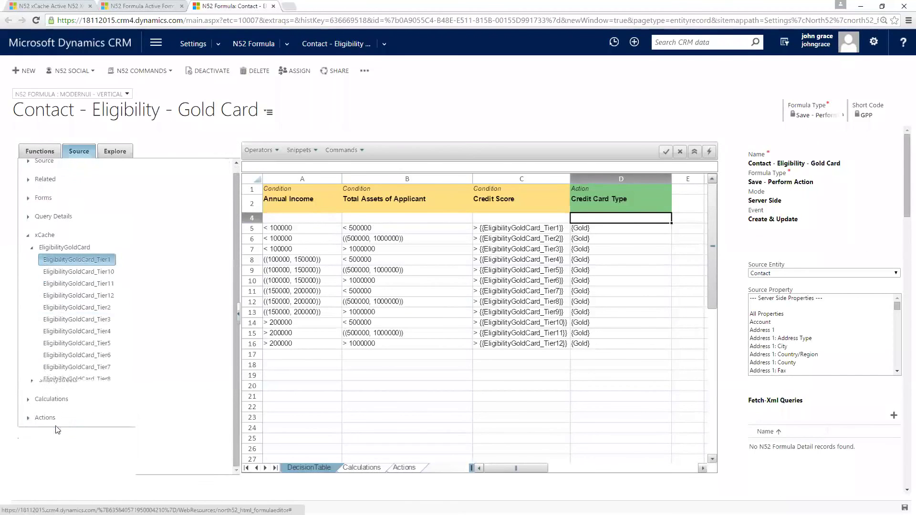
pyautogui.scroll(-1, 32, 417)
pyautogui.click(27, 418)
pyautogui.scroll(-2, 27, 418)
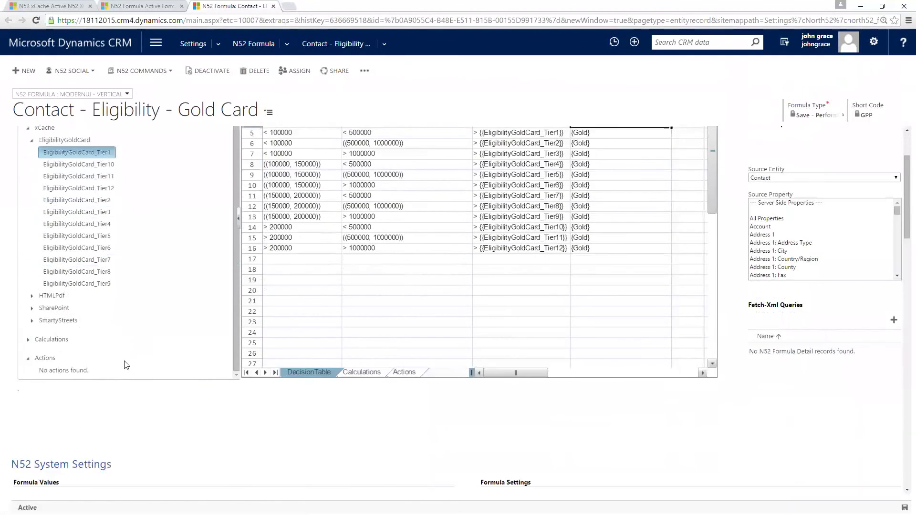
pyautogui.scroll(3, 191, 310)
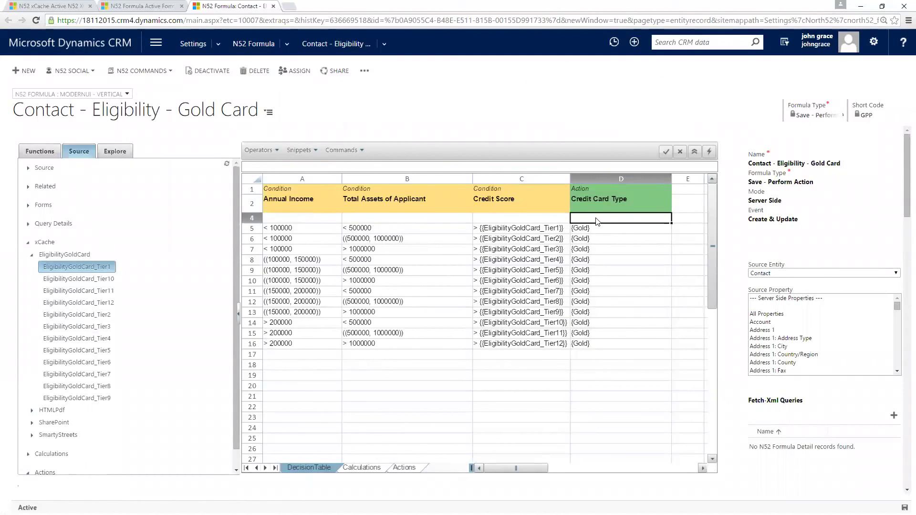
# Step: Enter {ExecutePapaerWork} as the Credit Card Type action in row 4, leaving the row's three condition cells blank
pyautogui.write('E')
pyautogui.press('BackSpace')
pyautogui.write('{Execute')
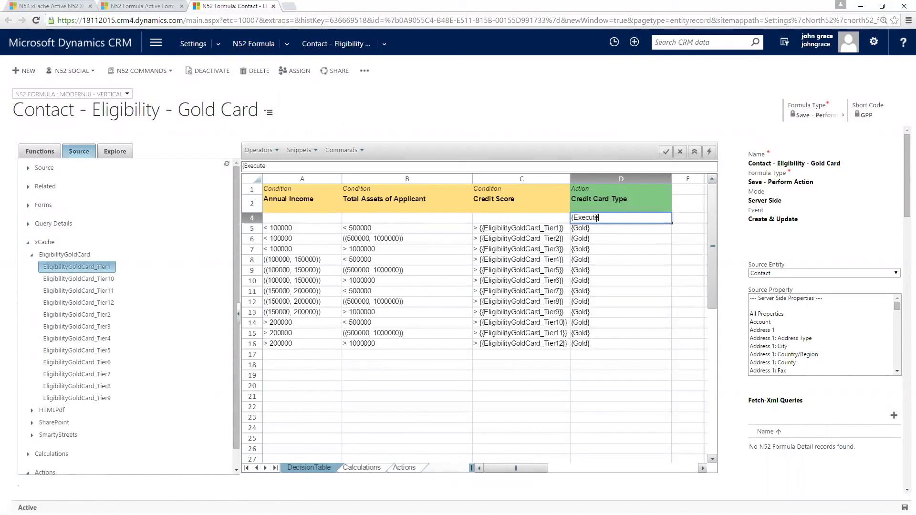
pyautogui.write('PapaerWork}')
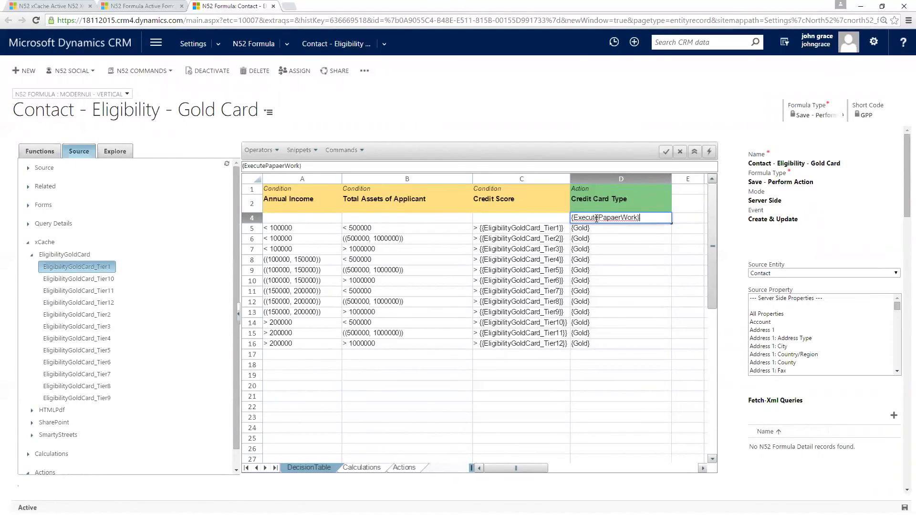
pyautogui.press('Return')
pyautogui.click(598, 219)
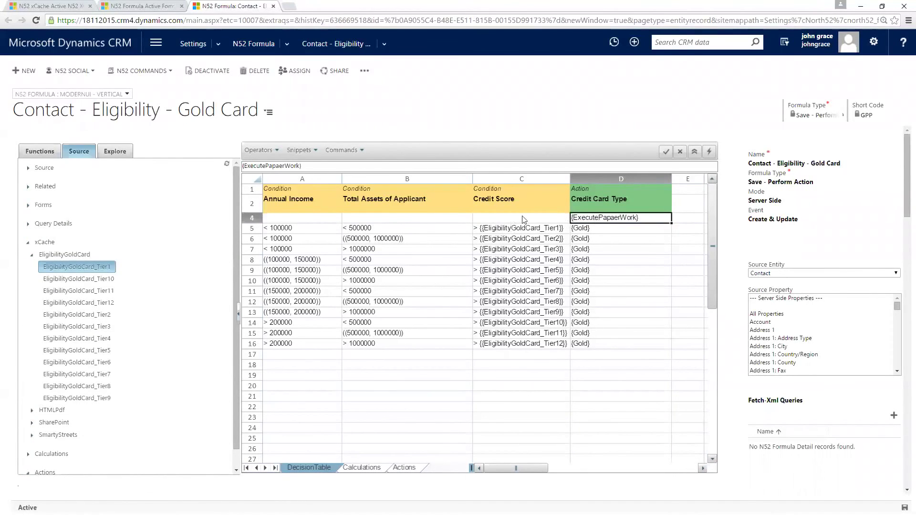
pyautogui.moveTo(505, 220); pyautogui.dragTo(311, 222)
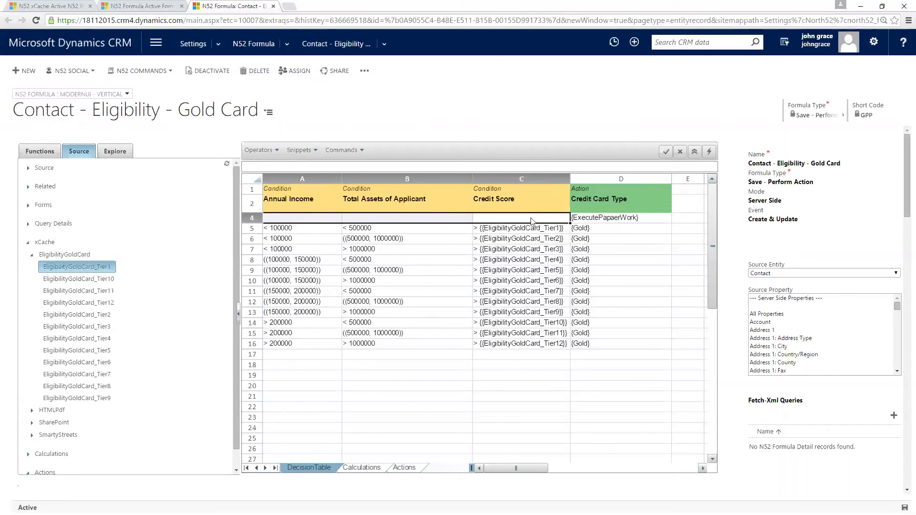
pyautogui.click(604, 220)
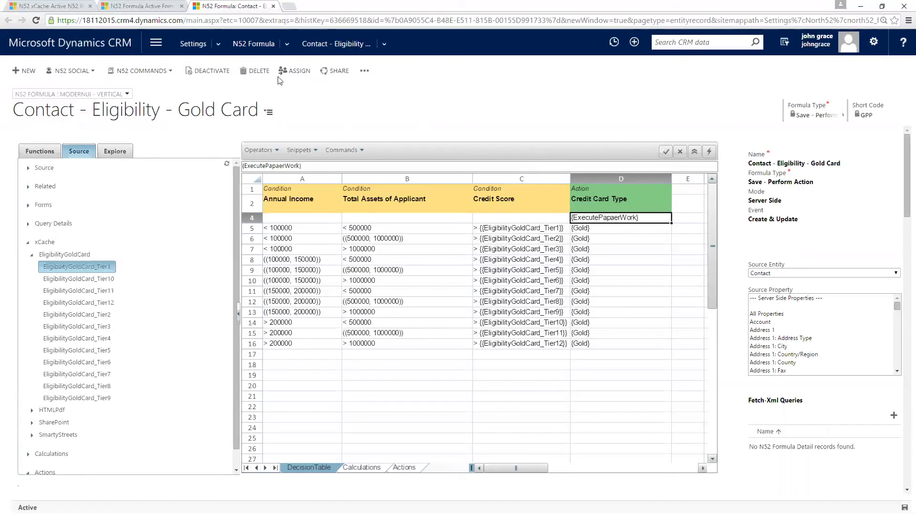
# Step: Return to the Active Formula list and bring up the opening options for the Automobile - Insurance Premium formula
pyautogui.click(255, 45)
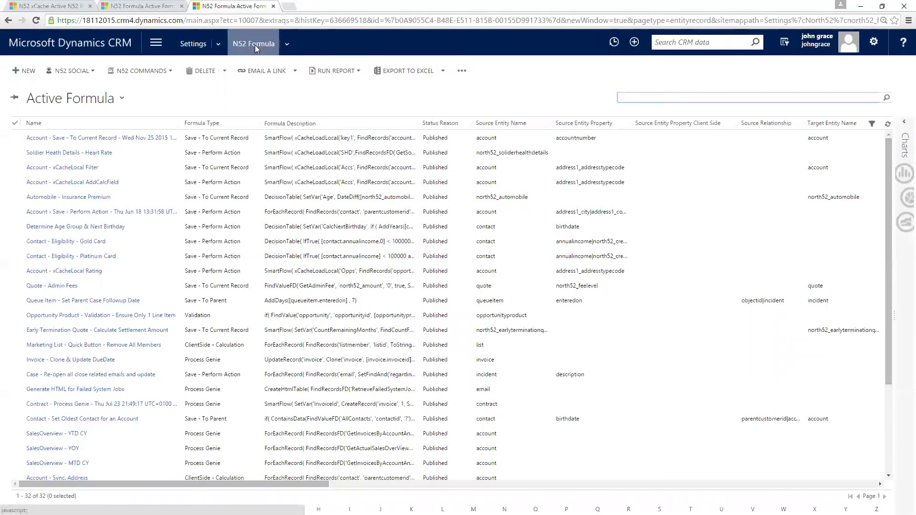
pyautogui.rightClick(149, 197)
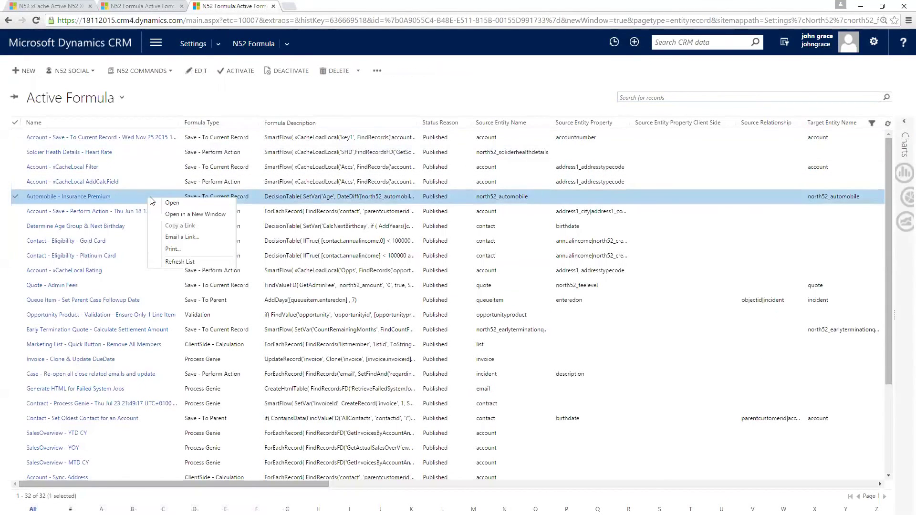